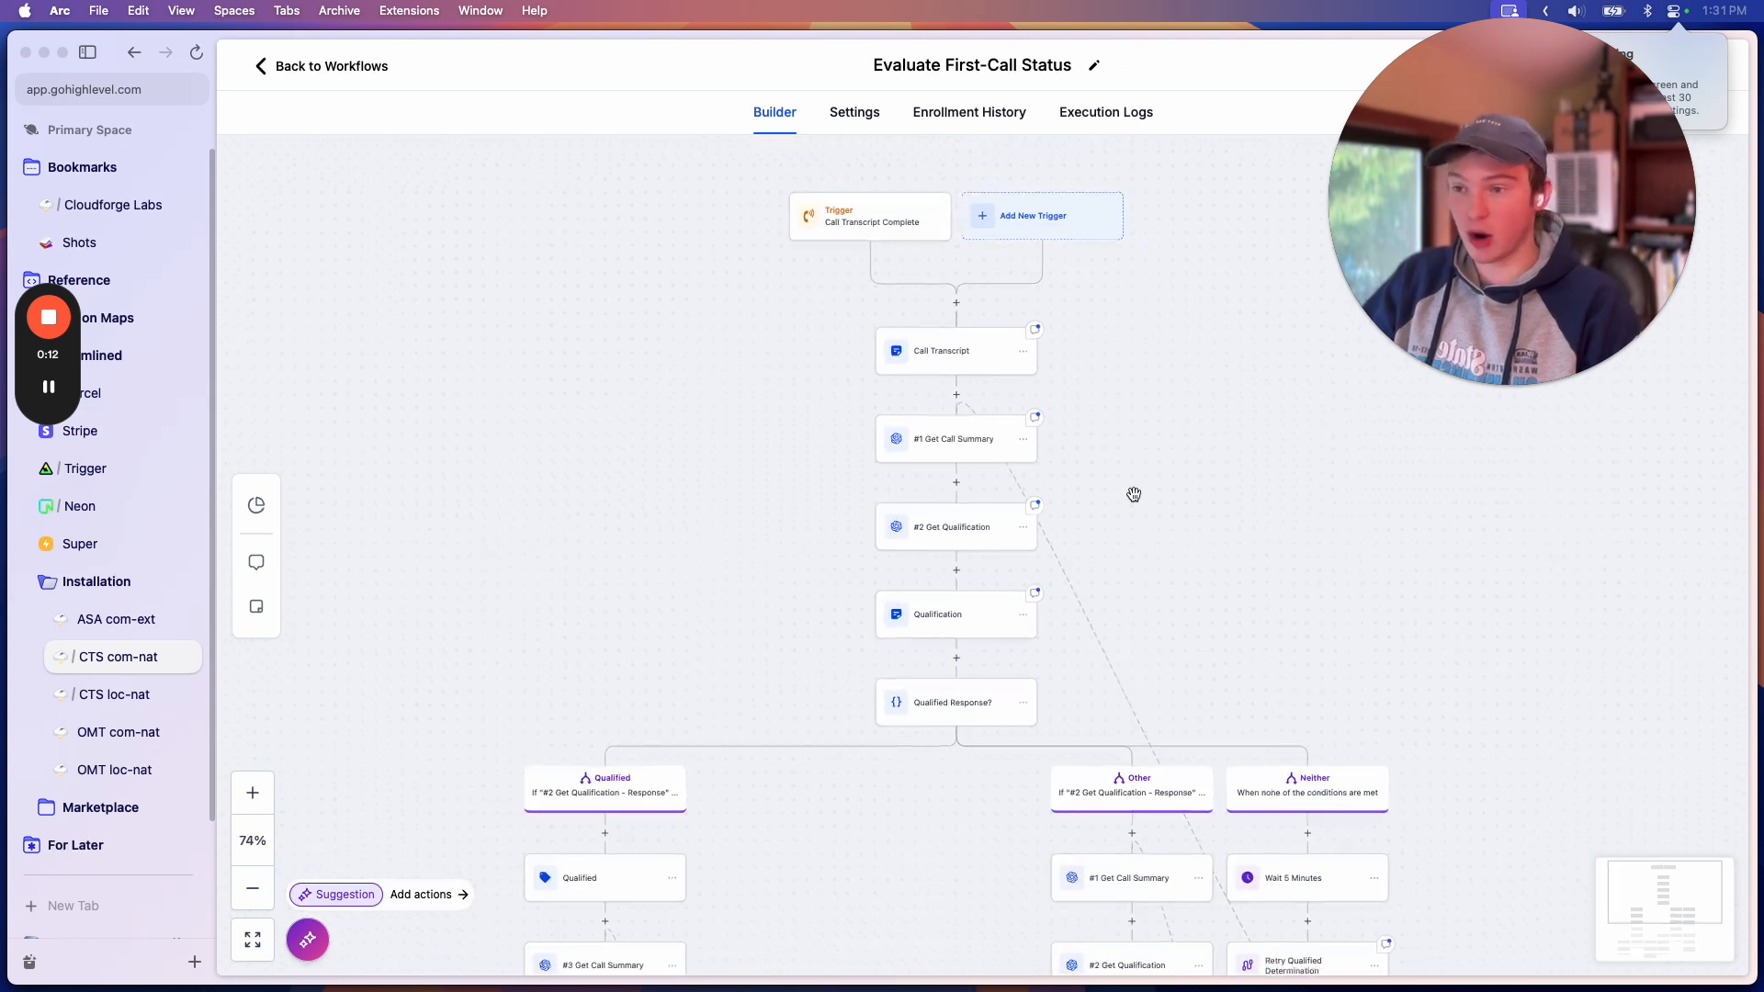
- Examine the whole Evaluate First-Call Status workflow, from the trigger through the Qualified, Other and Neither branches to their ends
scroll(1218, 457, down, 5)
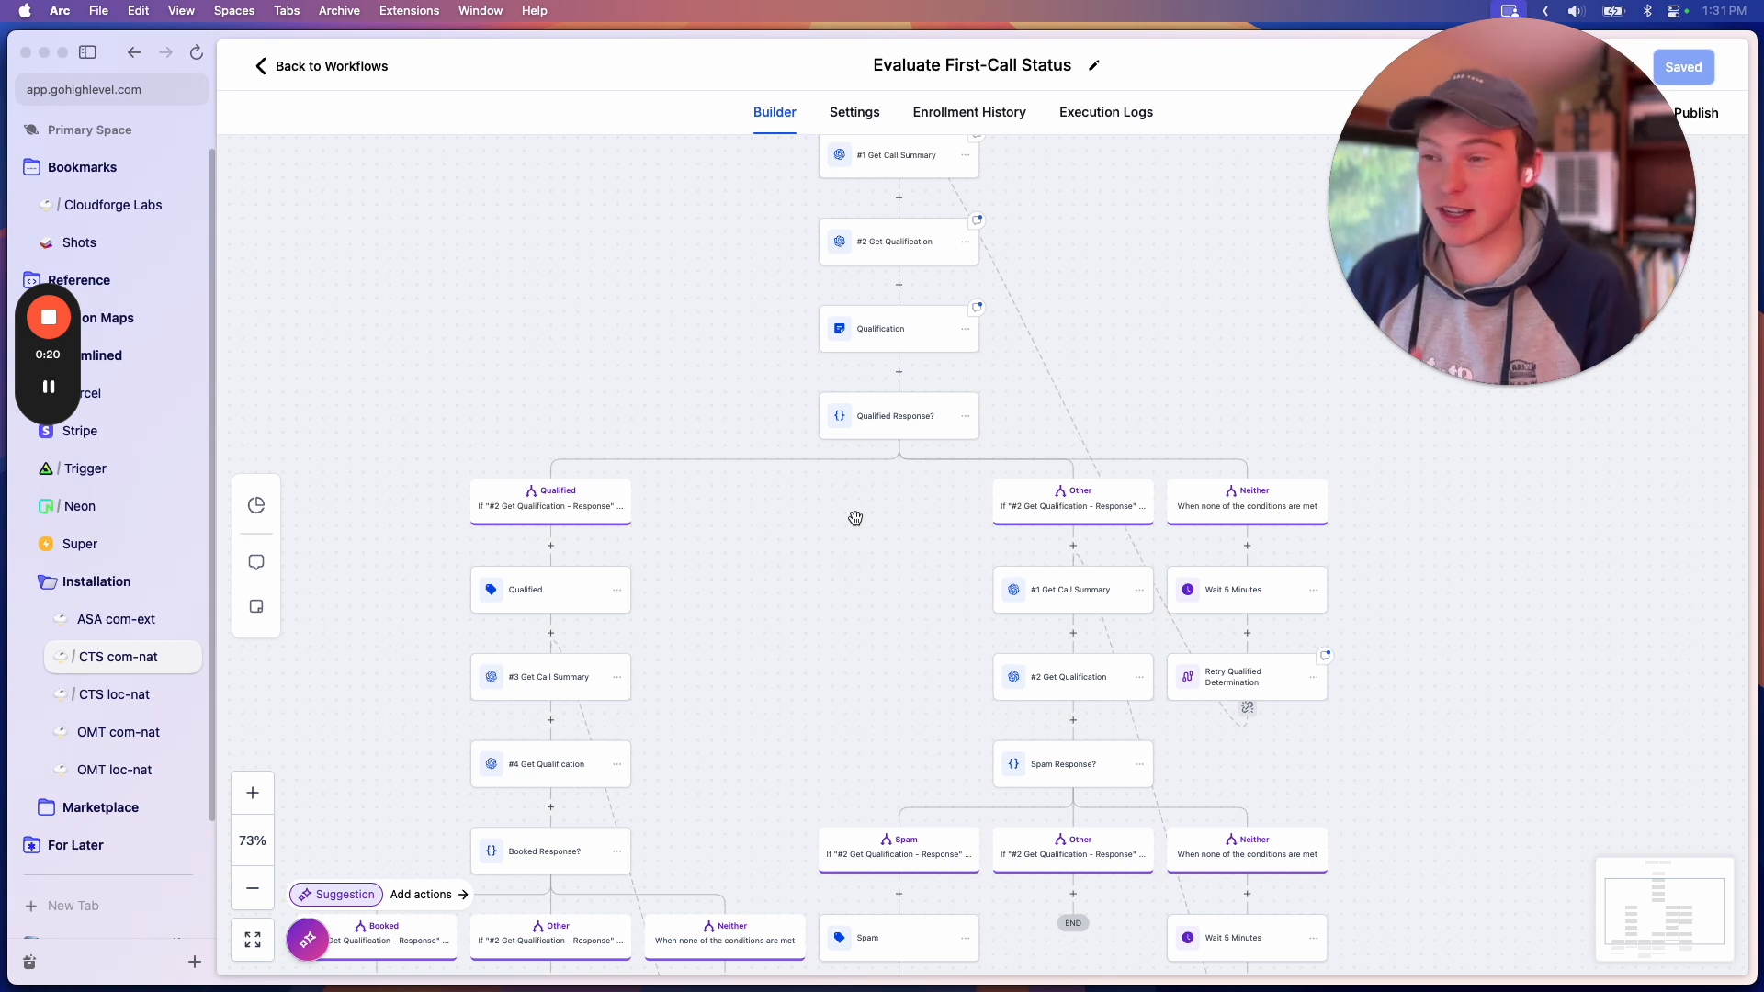
drag(867, 504, 786, 504)
scroll(790, 483, down, 5)
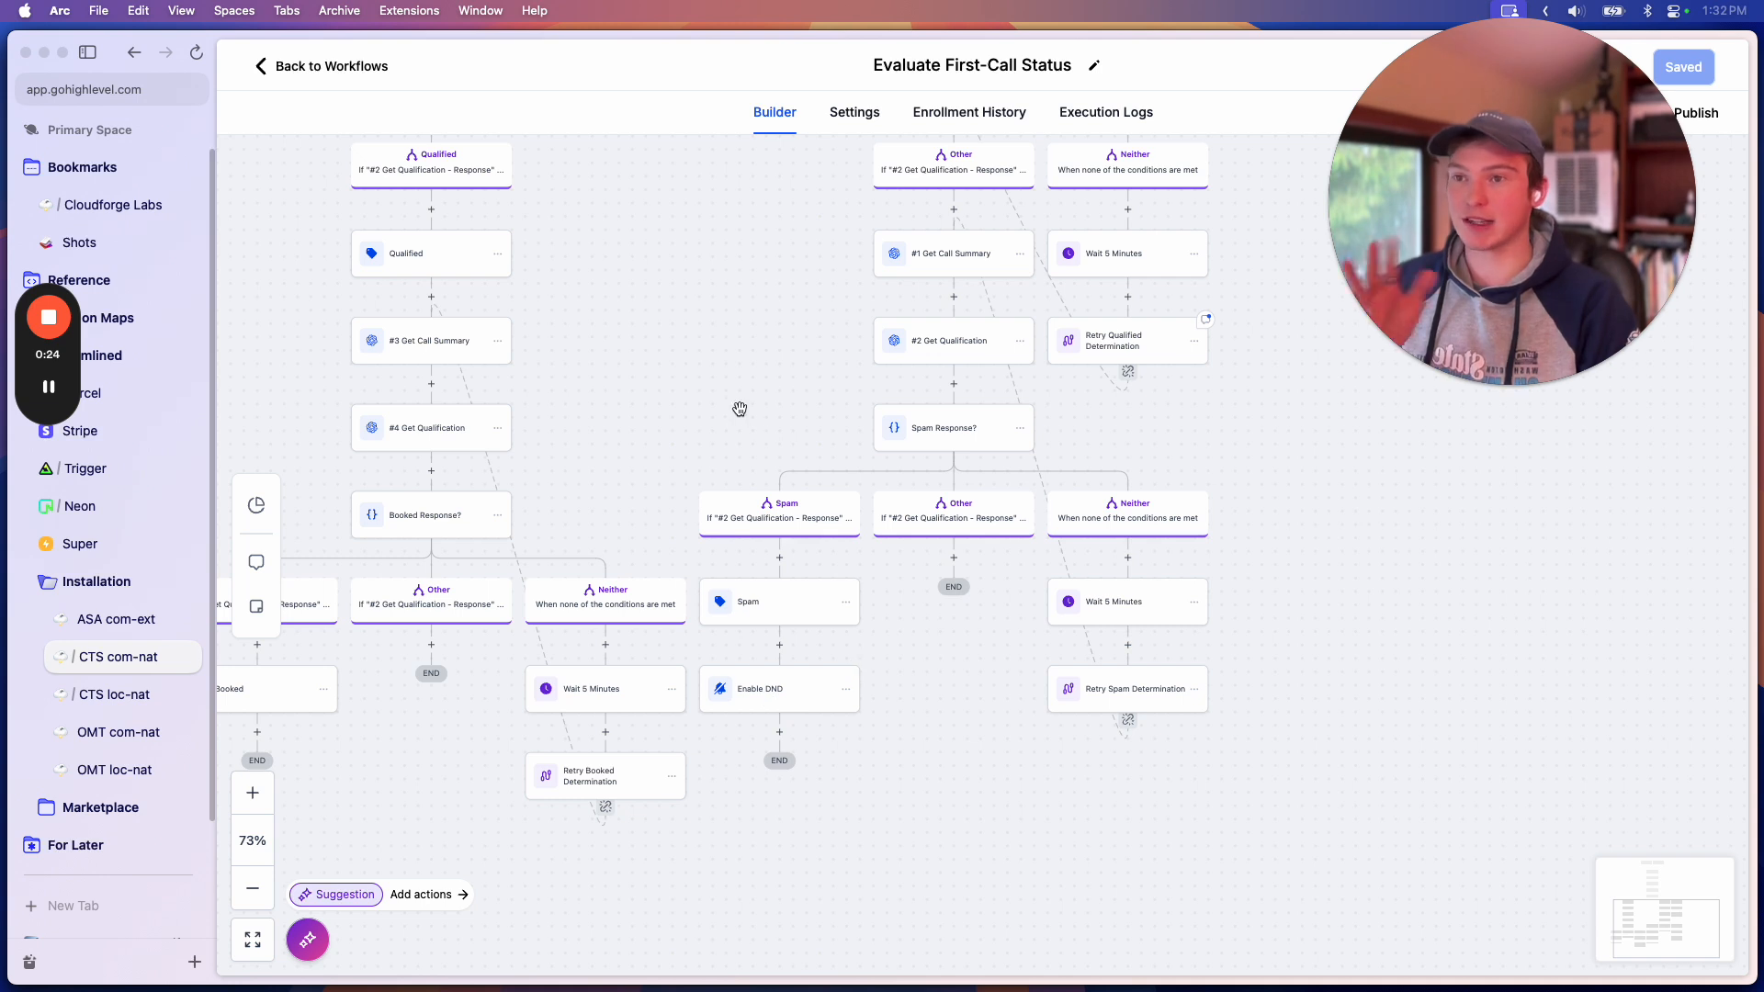
drag(735, 385, 918, 575)
drag(838, 632, 873, 481)
drag(965, 645, 1096, 483)
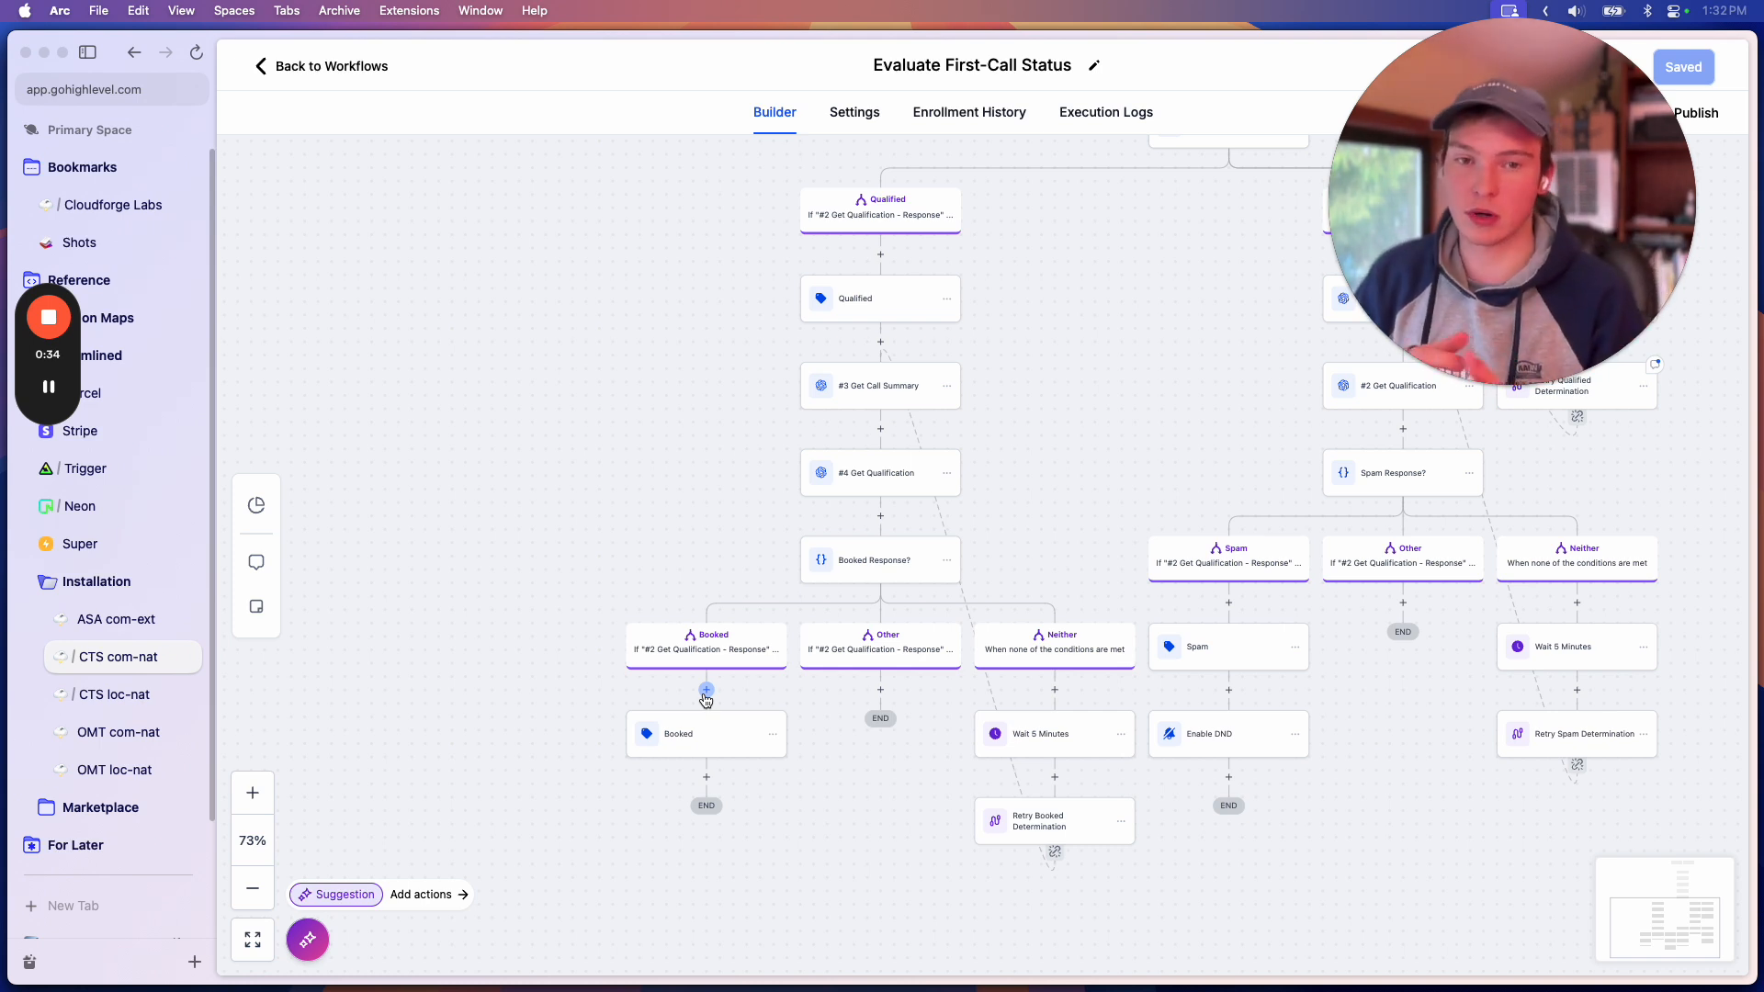
drag(1075, 268, 983, 618)
drag(1123, 379, 1155, 192)
drag(824, 665, 919, 490)
drag(983, 368, 1020, 531)
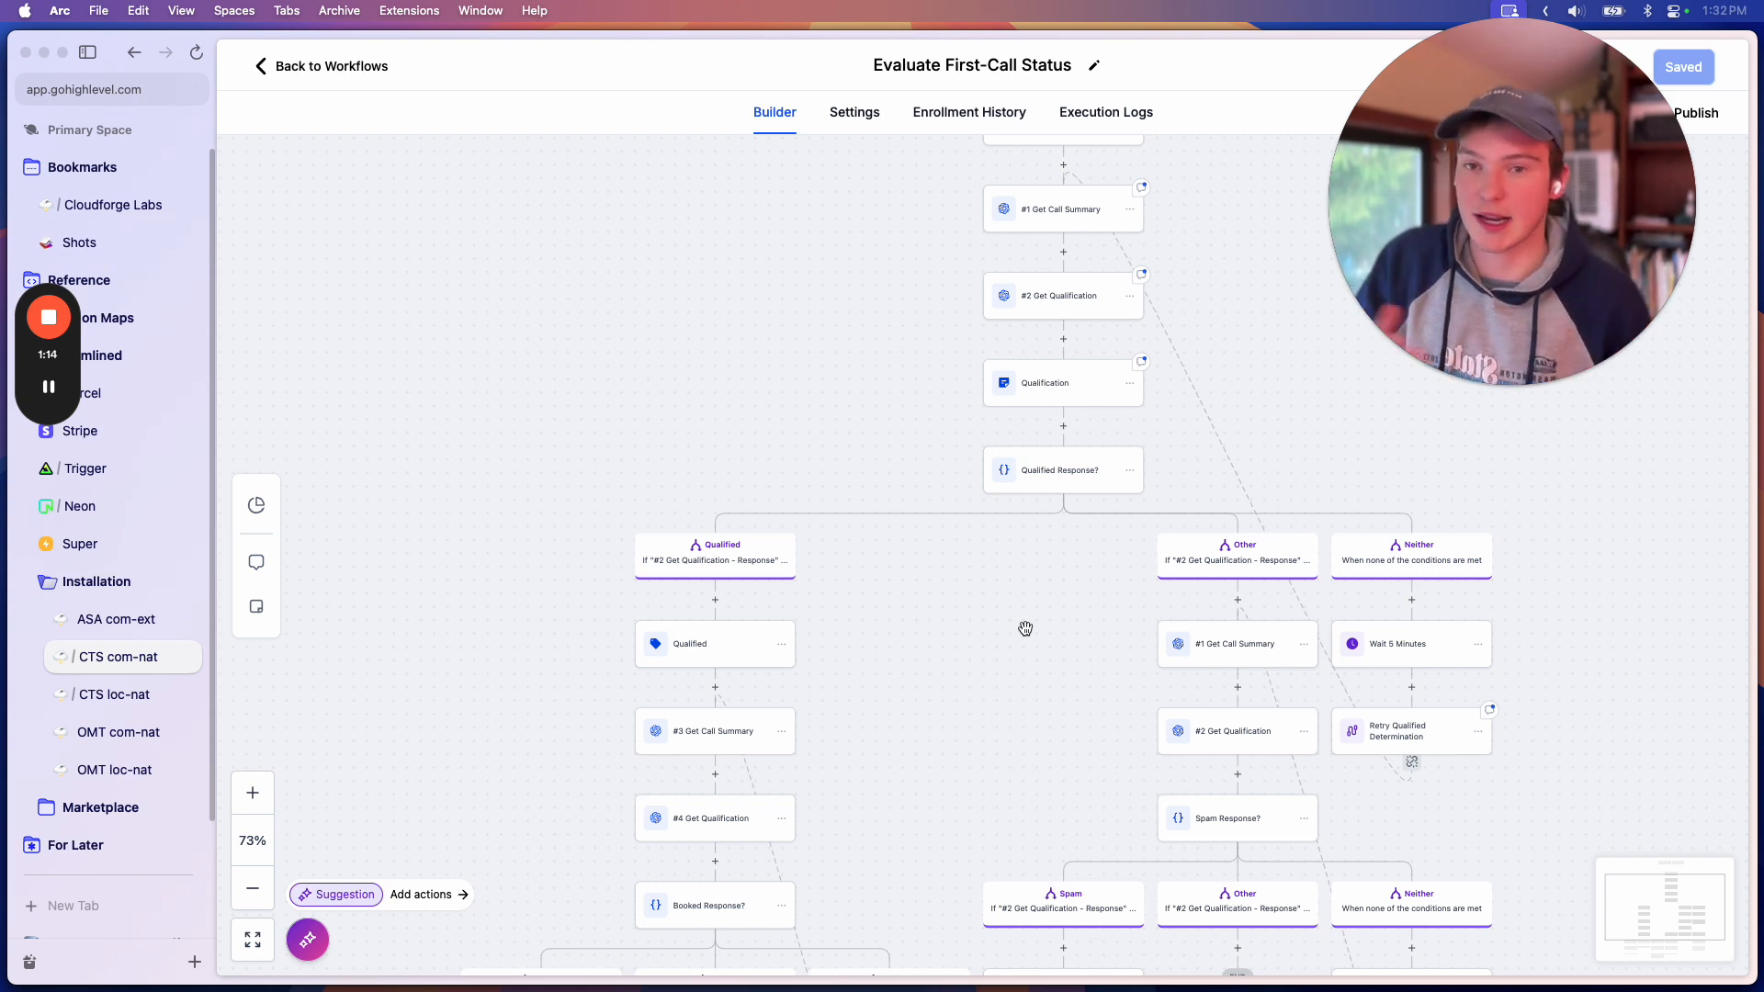
drag(1025, 630, 891, 770)
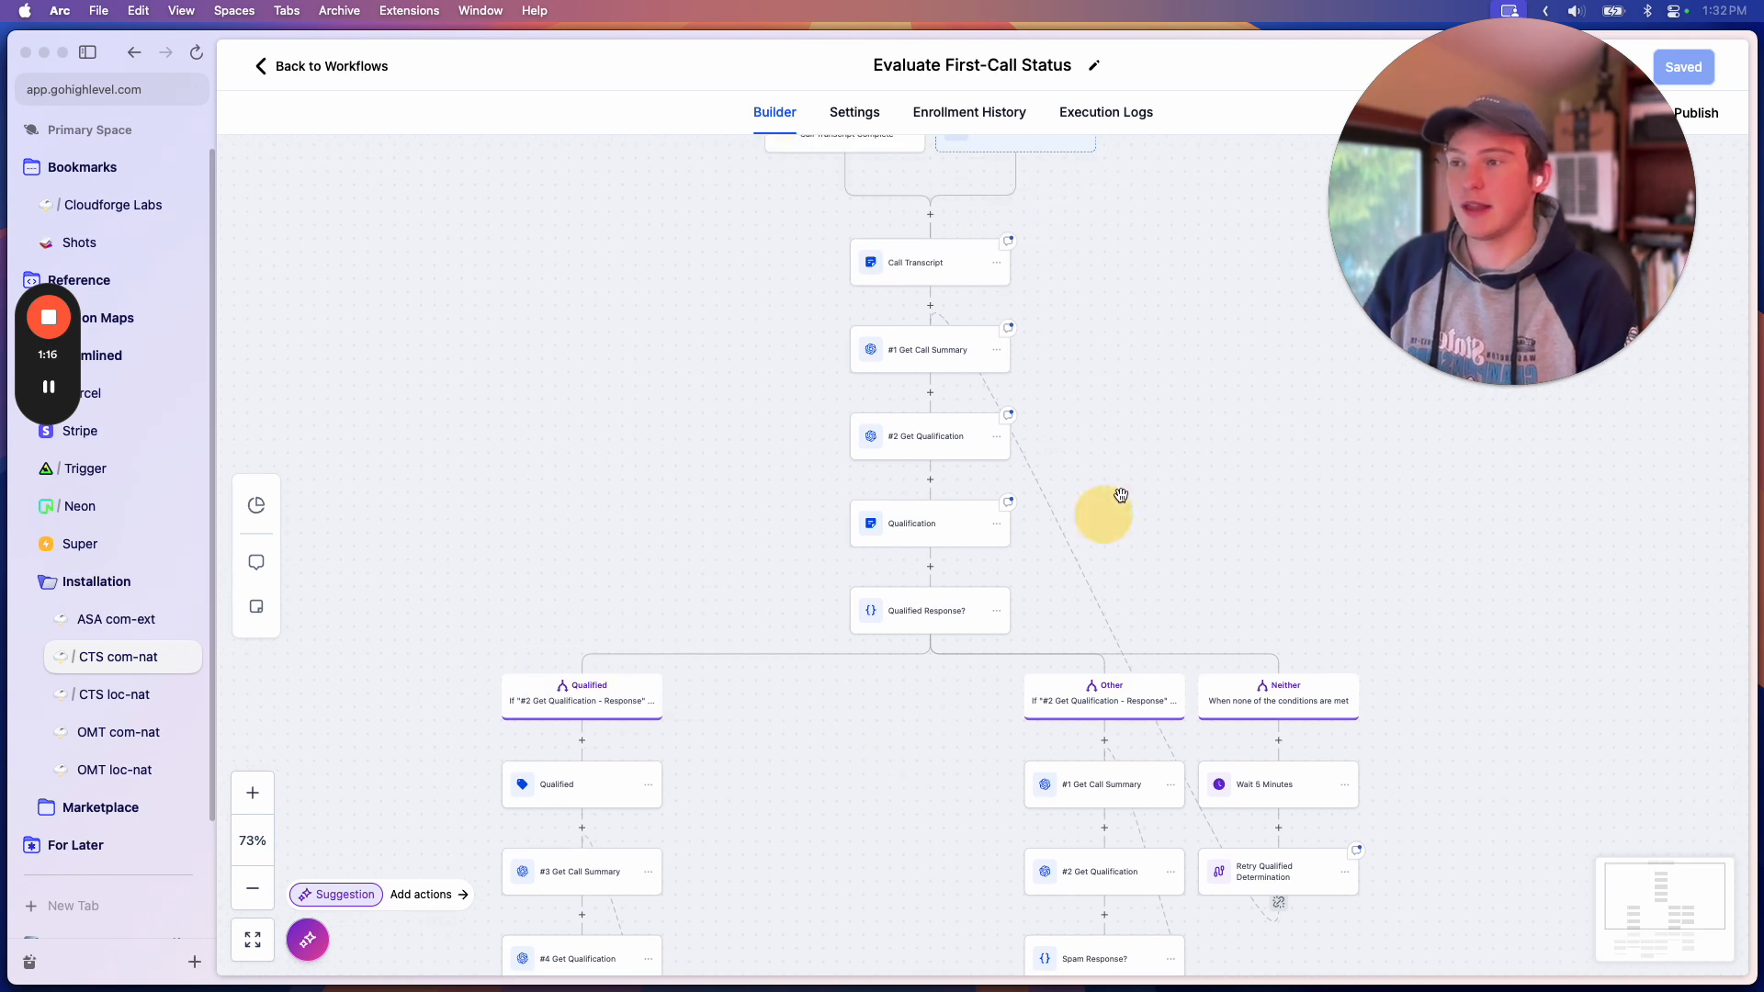
drag(1143, 474, 1140, 557)
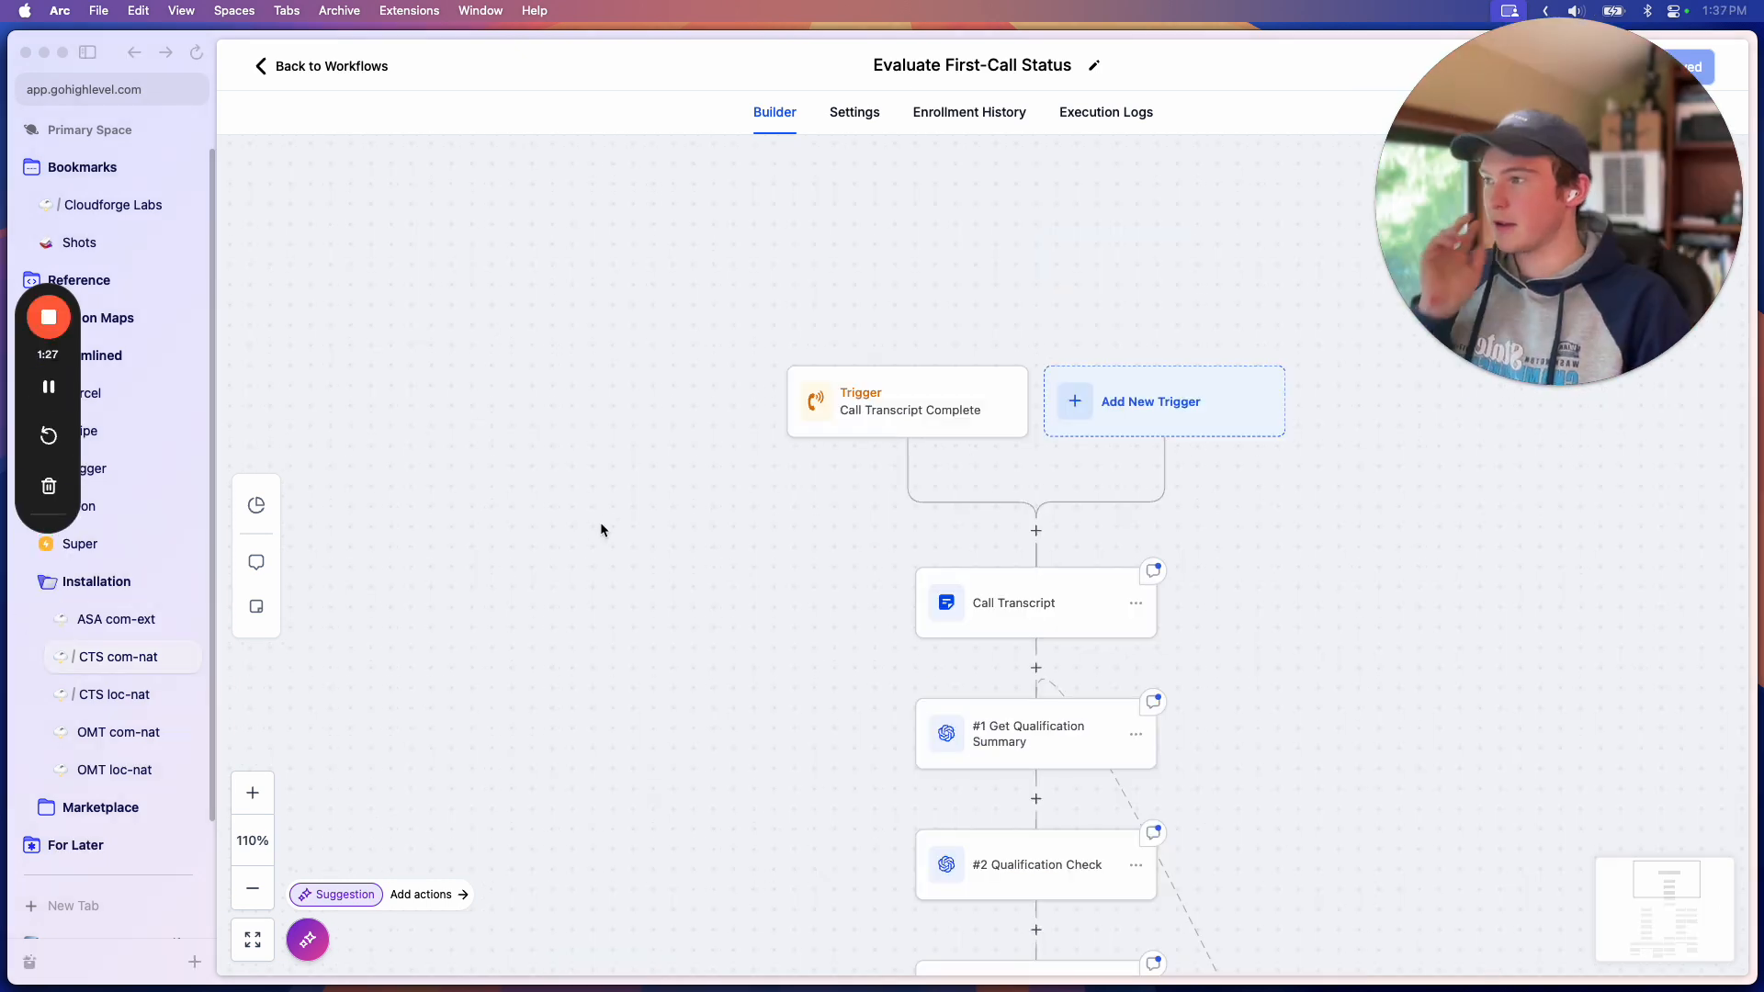
- Hide the browser sidebar and bring the workflow's trigger and first actions into view
click(718, 622)
scroll(1066, 720, right, 3)
scroll(1079, 725, down, 5)
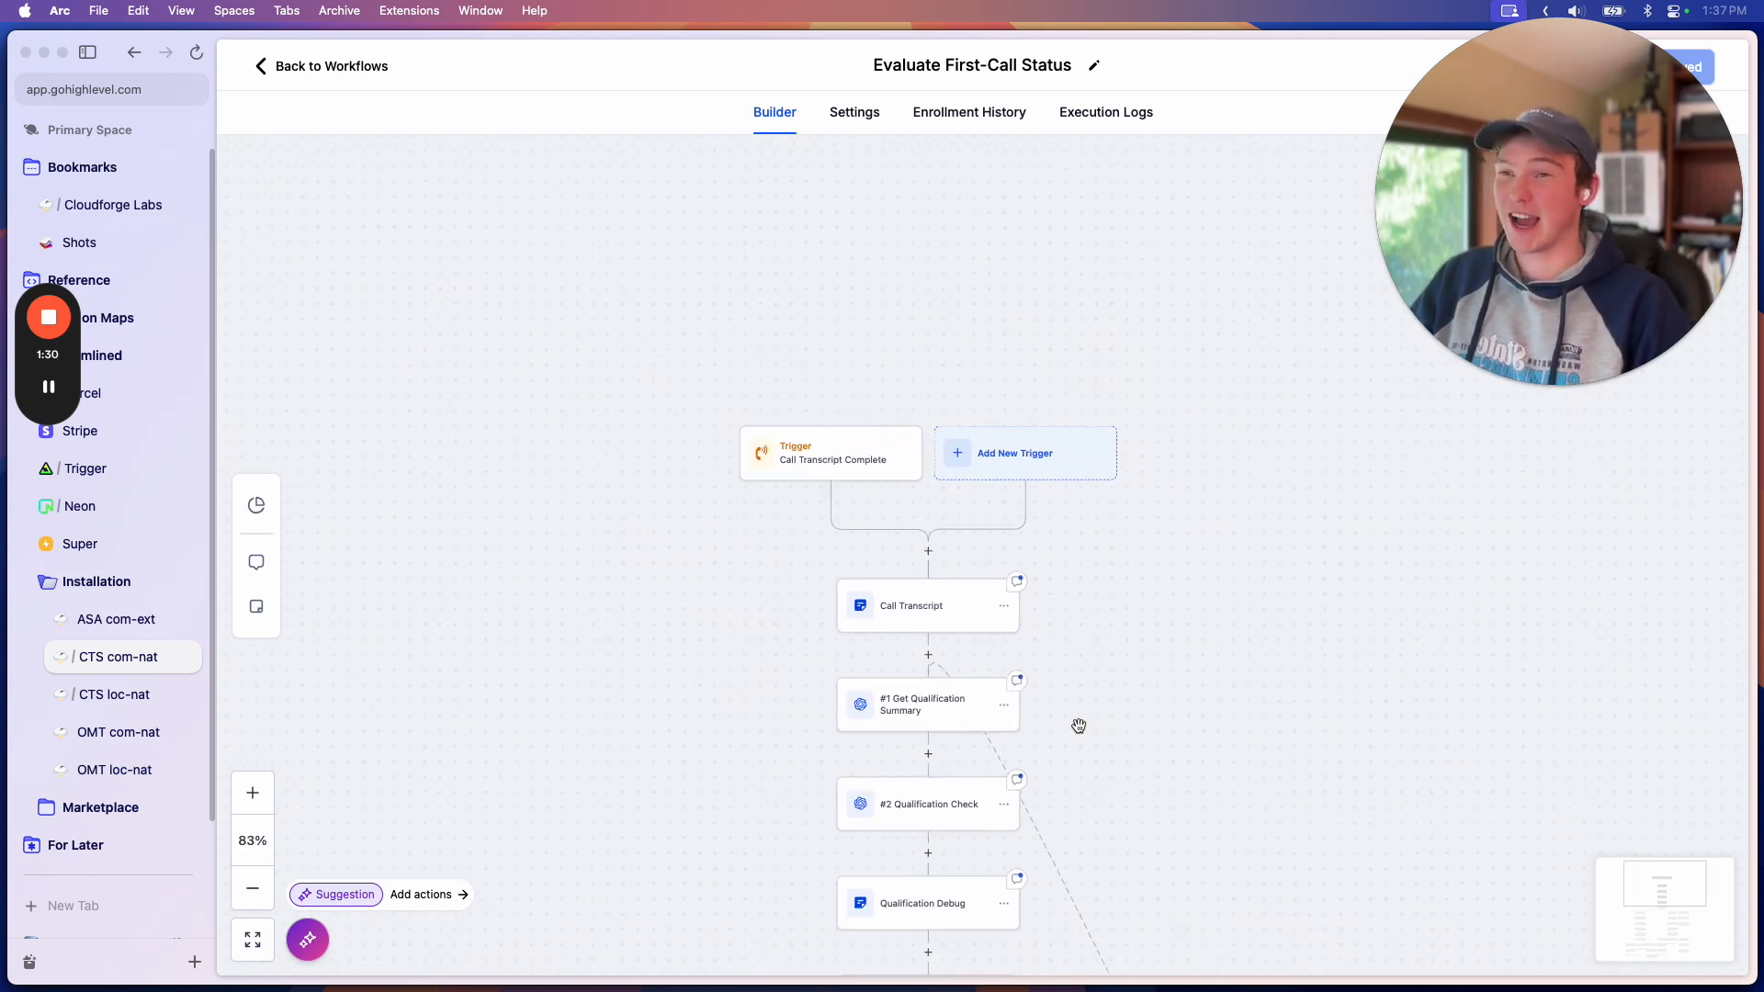
scroll(1099, 622, down, 2)
key(super+s)
drag(506, 451, 720, 559)
scroll(968, 487, up, 1)
scroll(811, 533, up, 3)
click(917, 533)
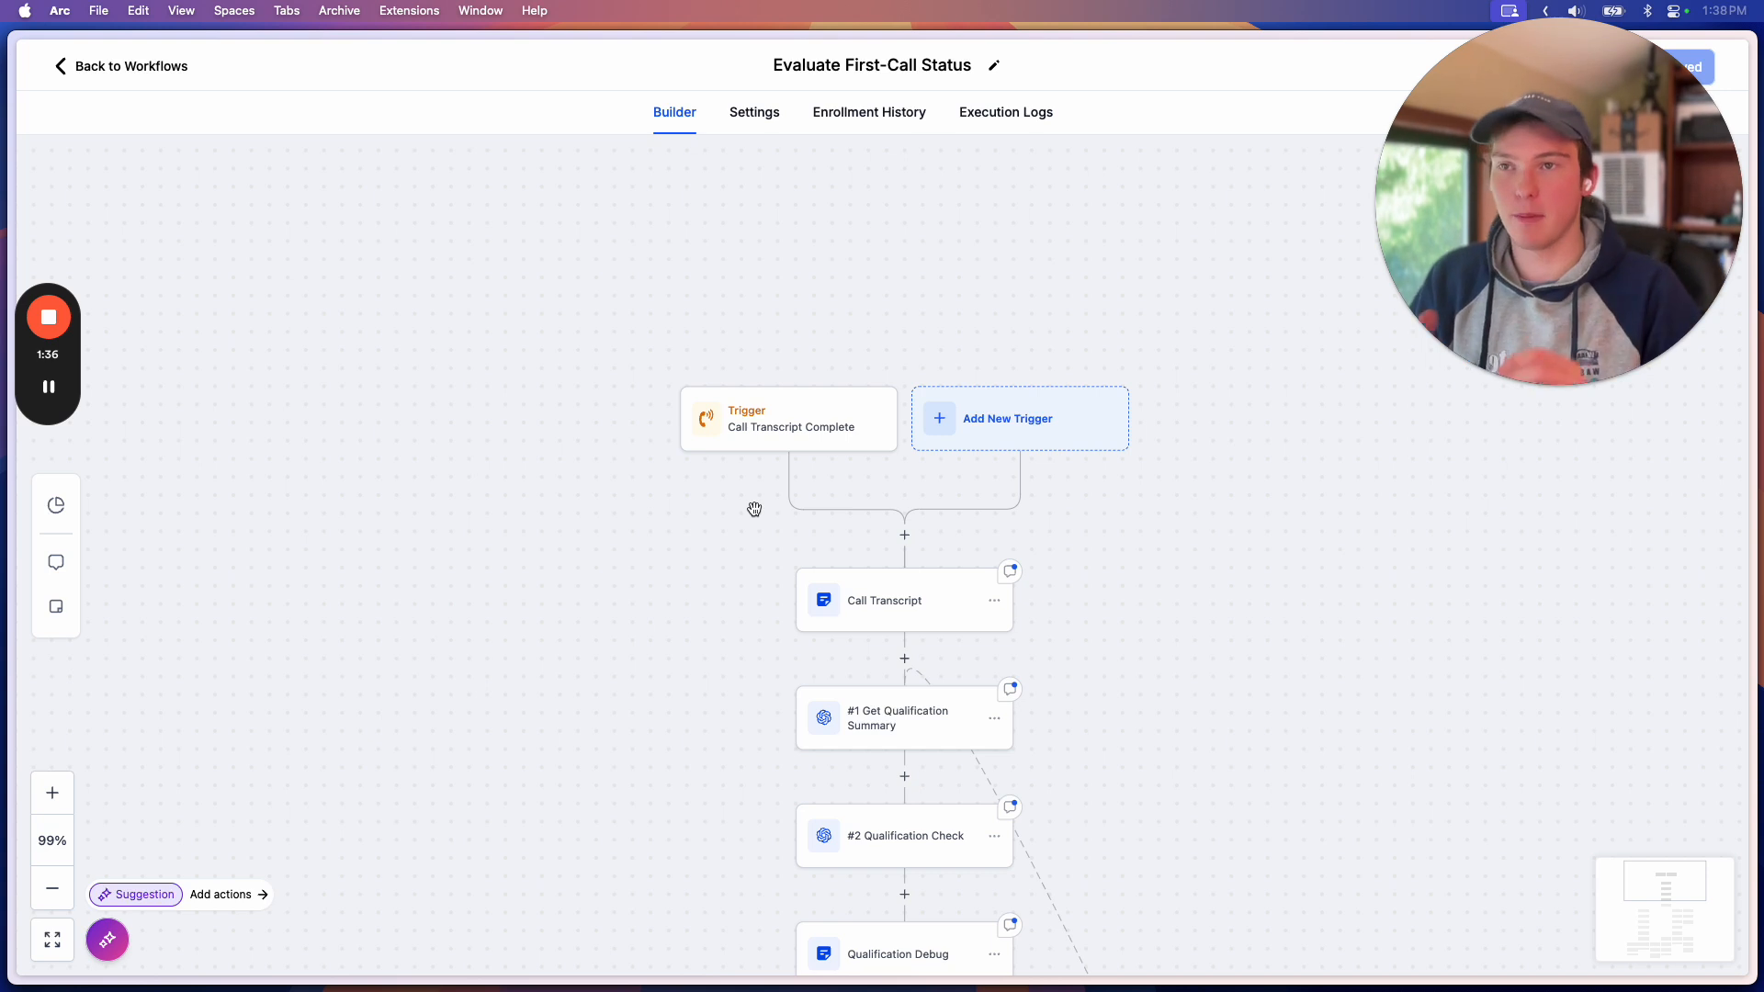
- Open the Call Transcript note action below the trigger and review its note content
scroll(753, 509, right, 1)
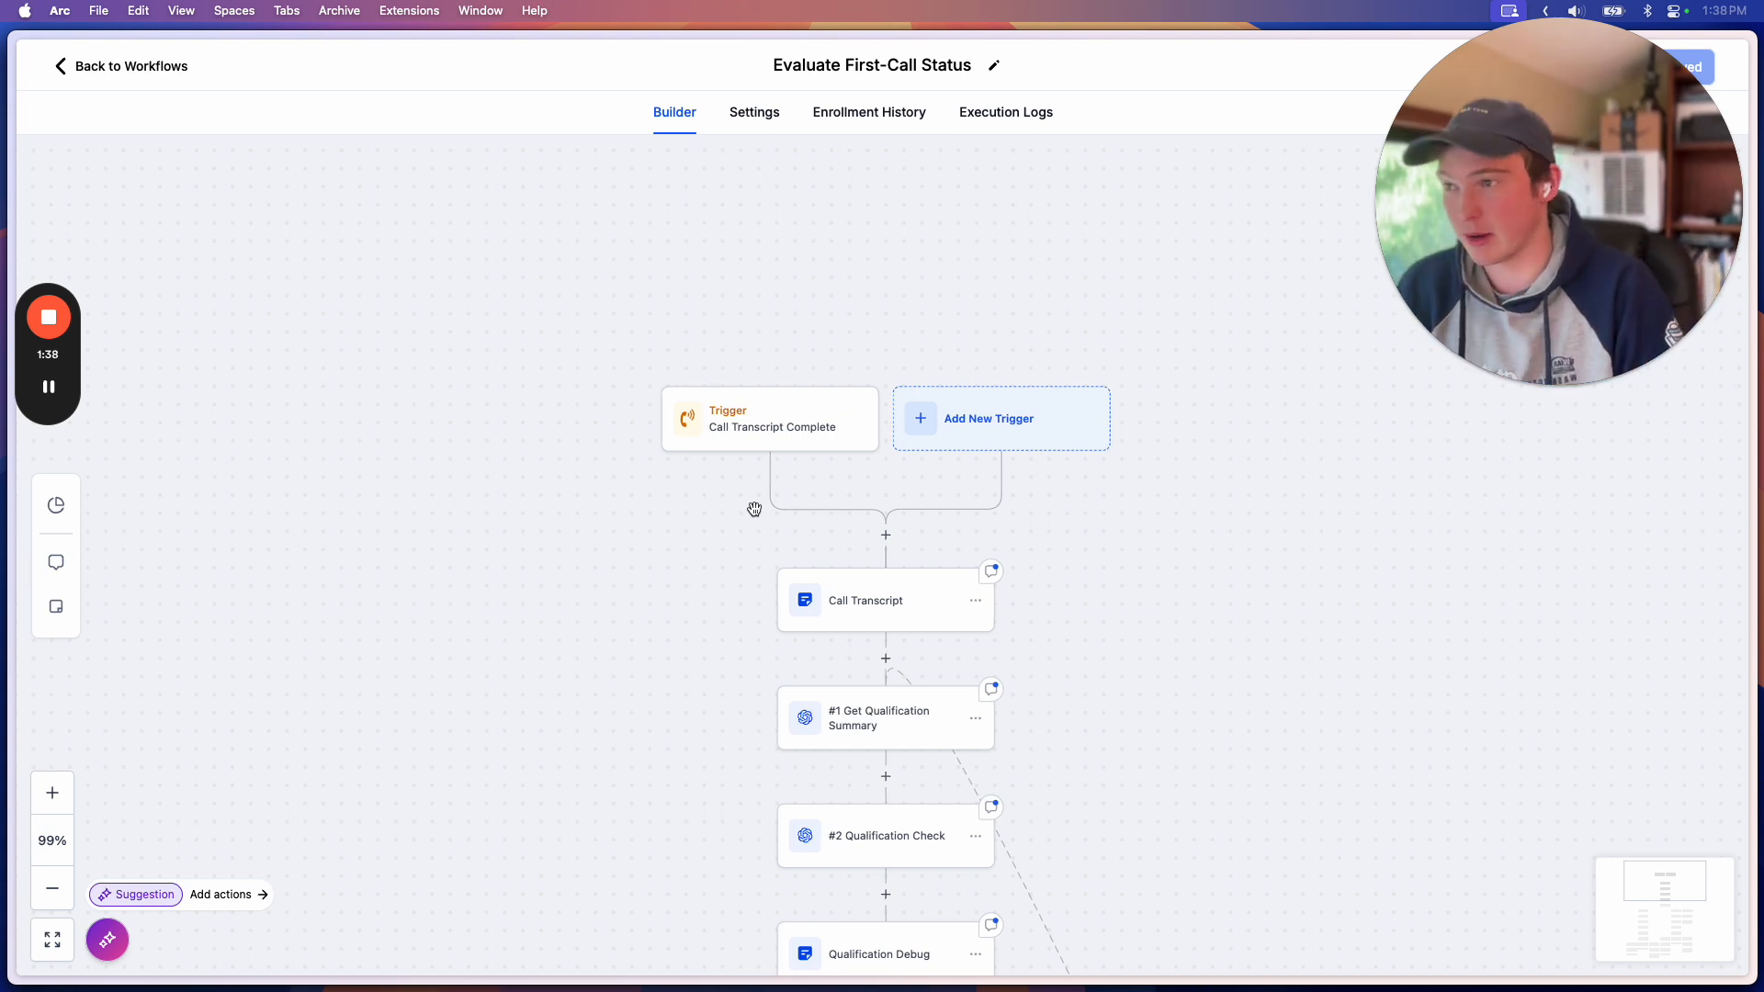
drag(735, 533, 661, 469)
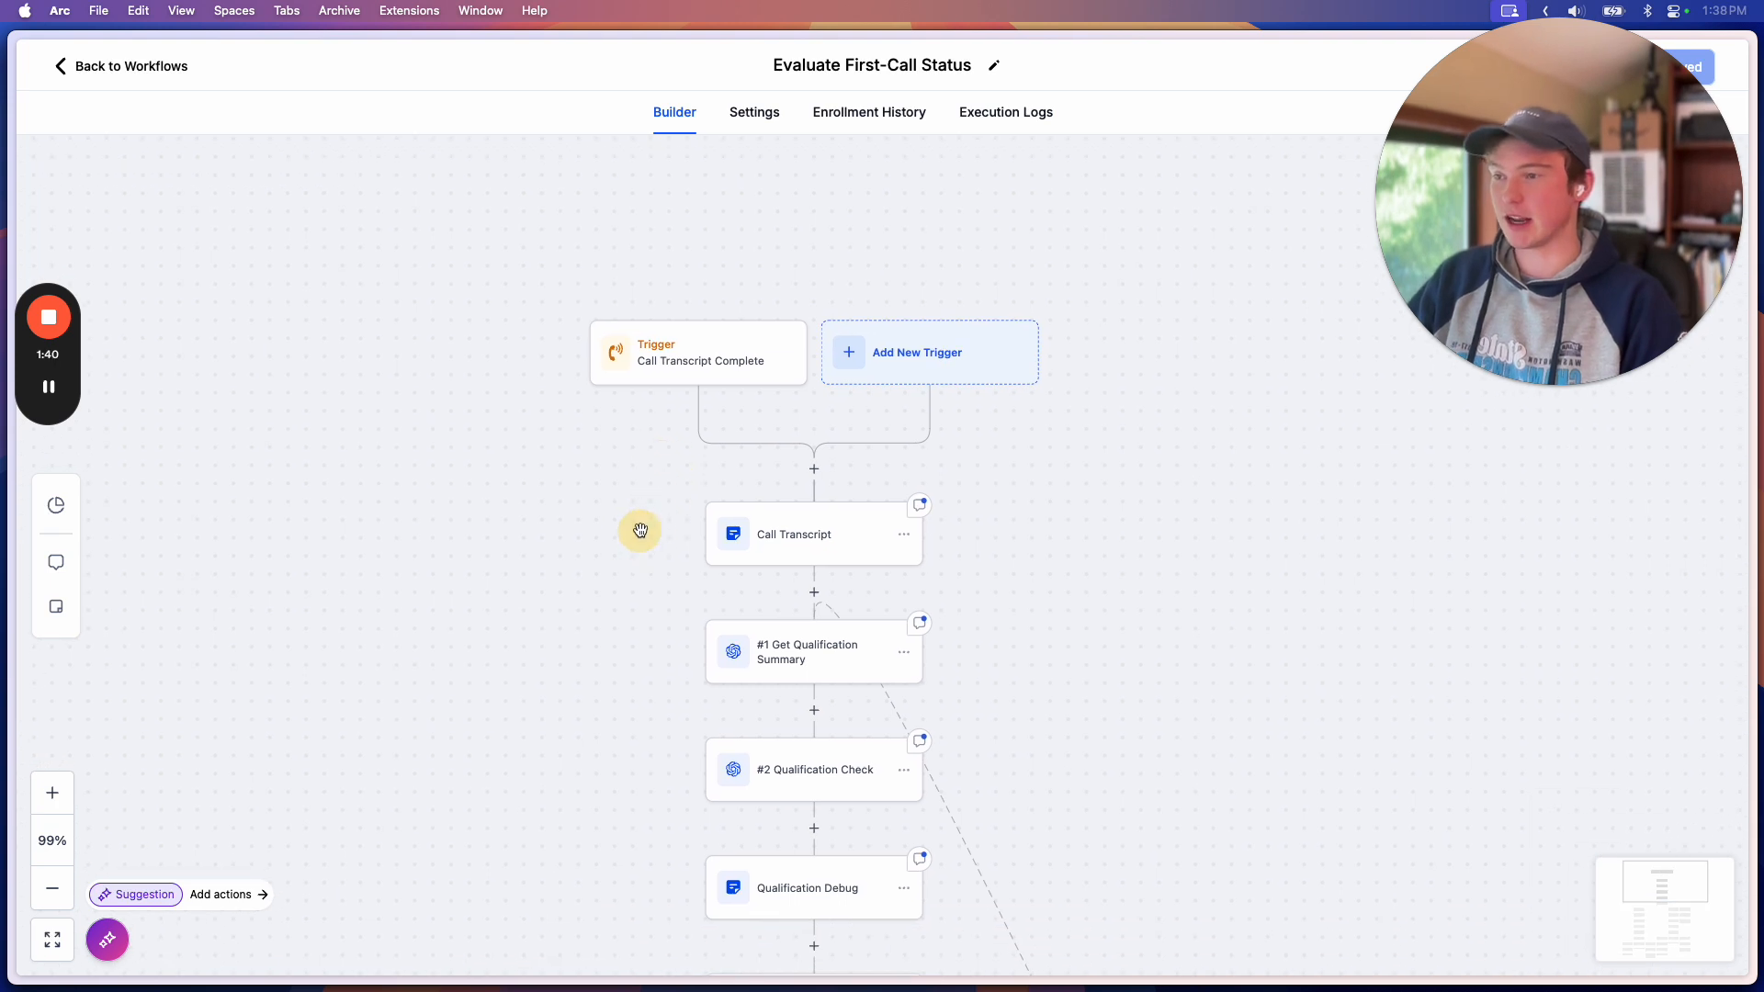
drag(637, 531, 674, 423)
click(856, 425)
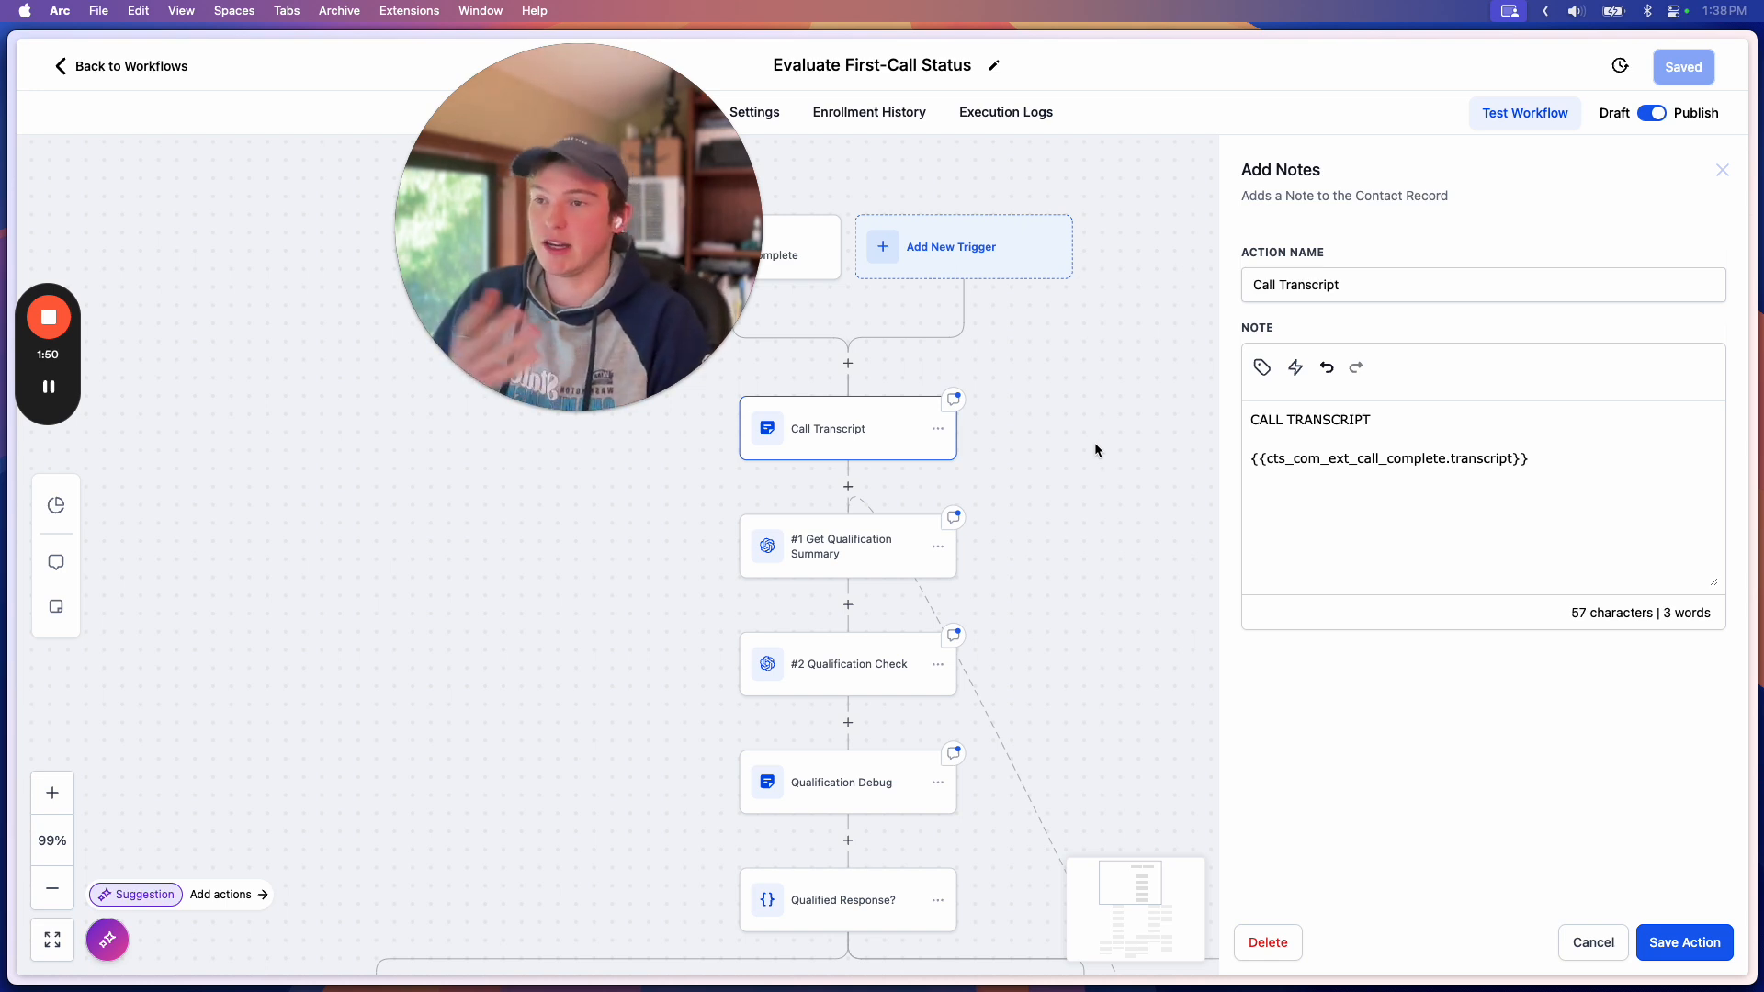
- Open the #1 Get Qualification Summary action and read its GPT prompt through to the call transcript variable
drag(1050, 522, 1101, 515)
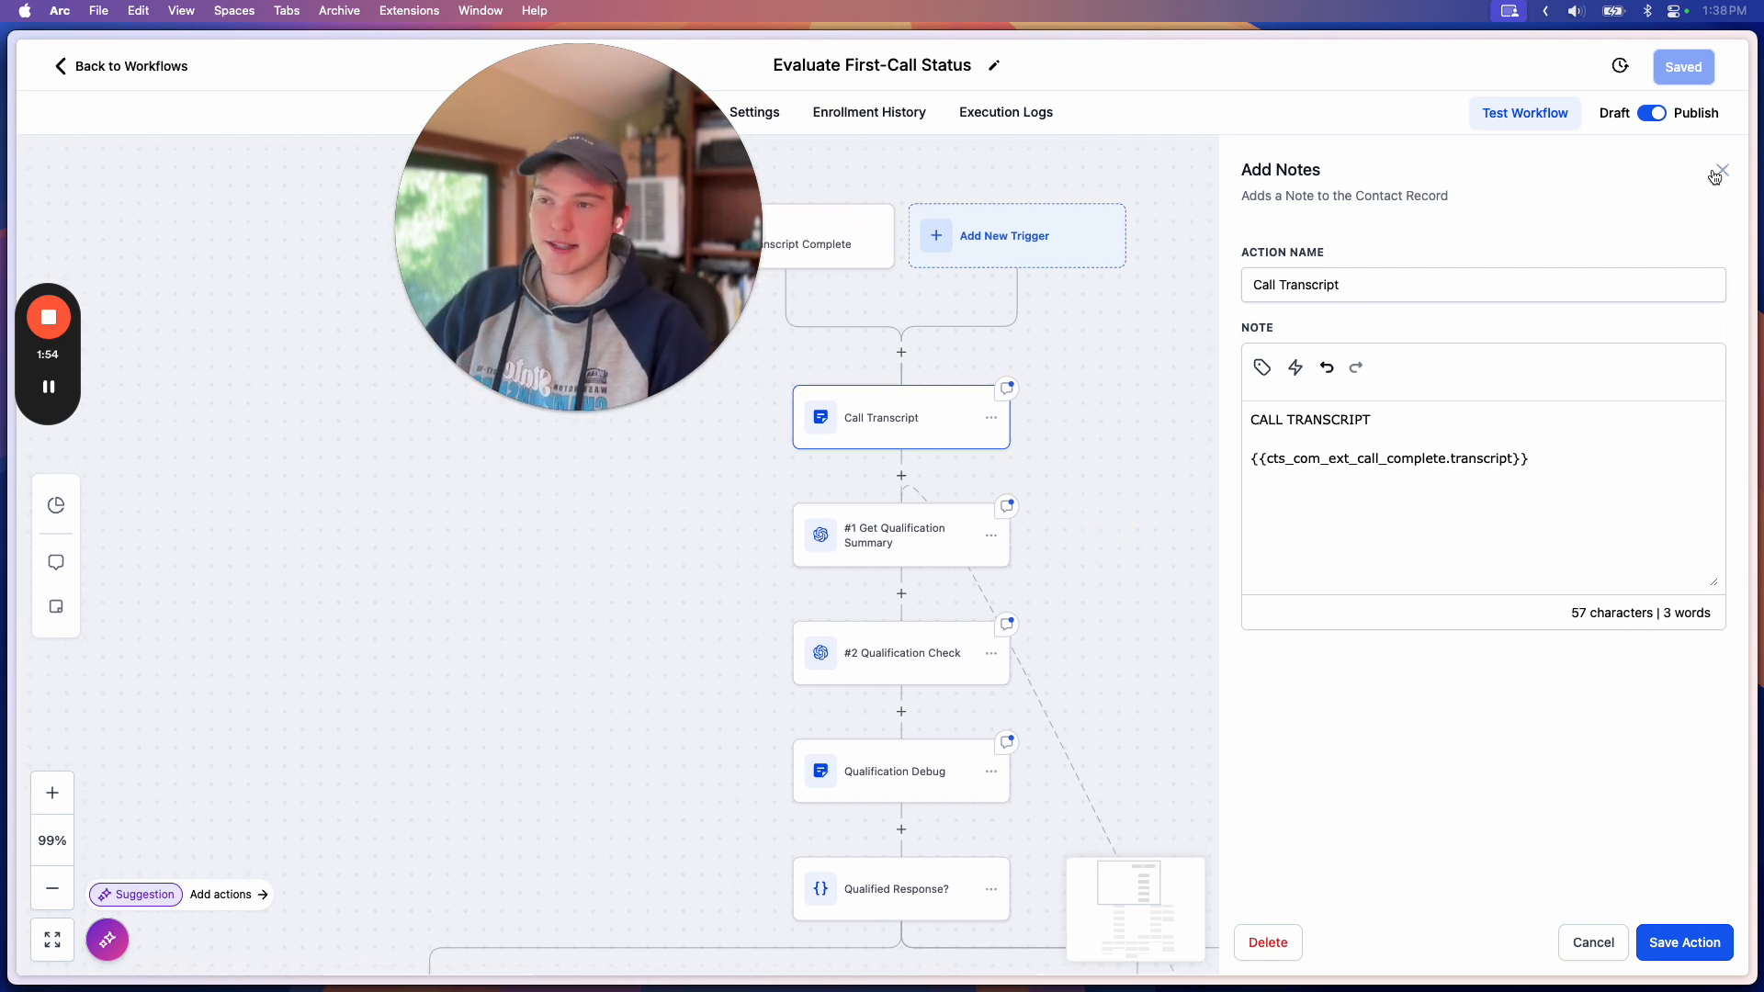
click(898, 542)
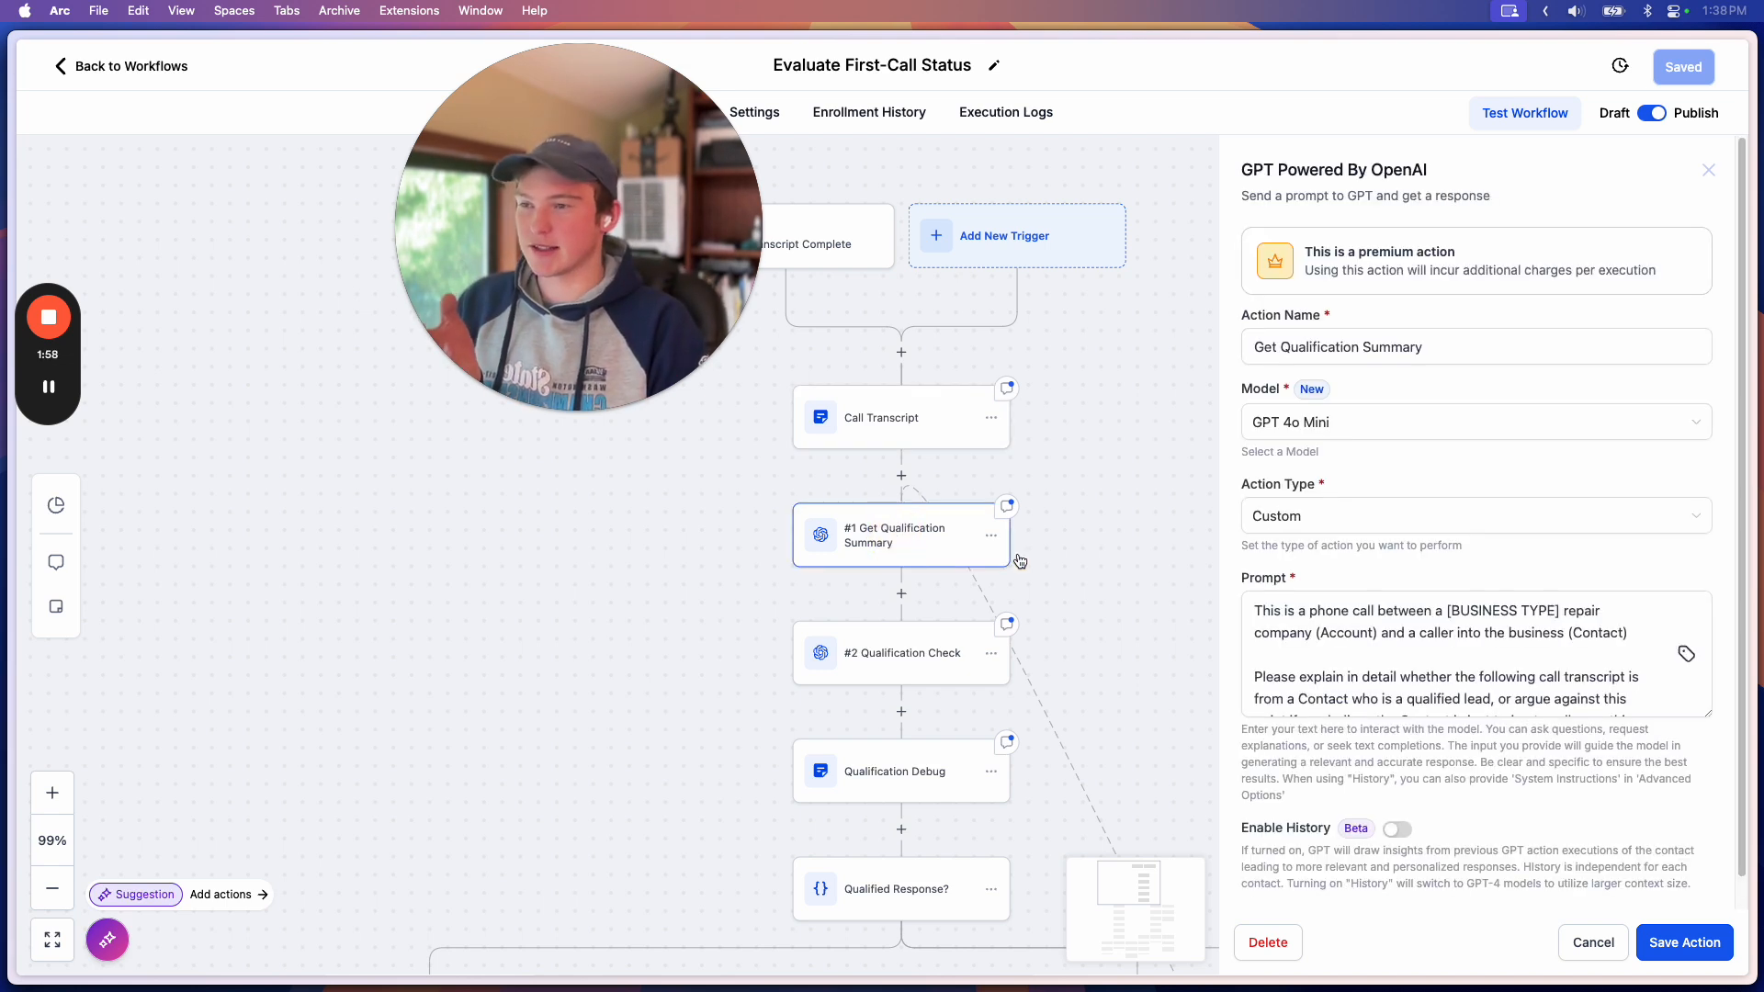
scroll(1355, 618, down, 5)
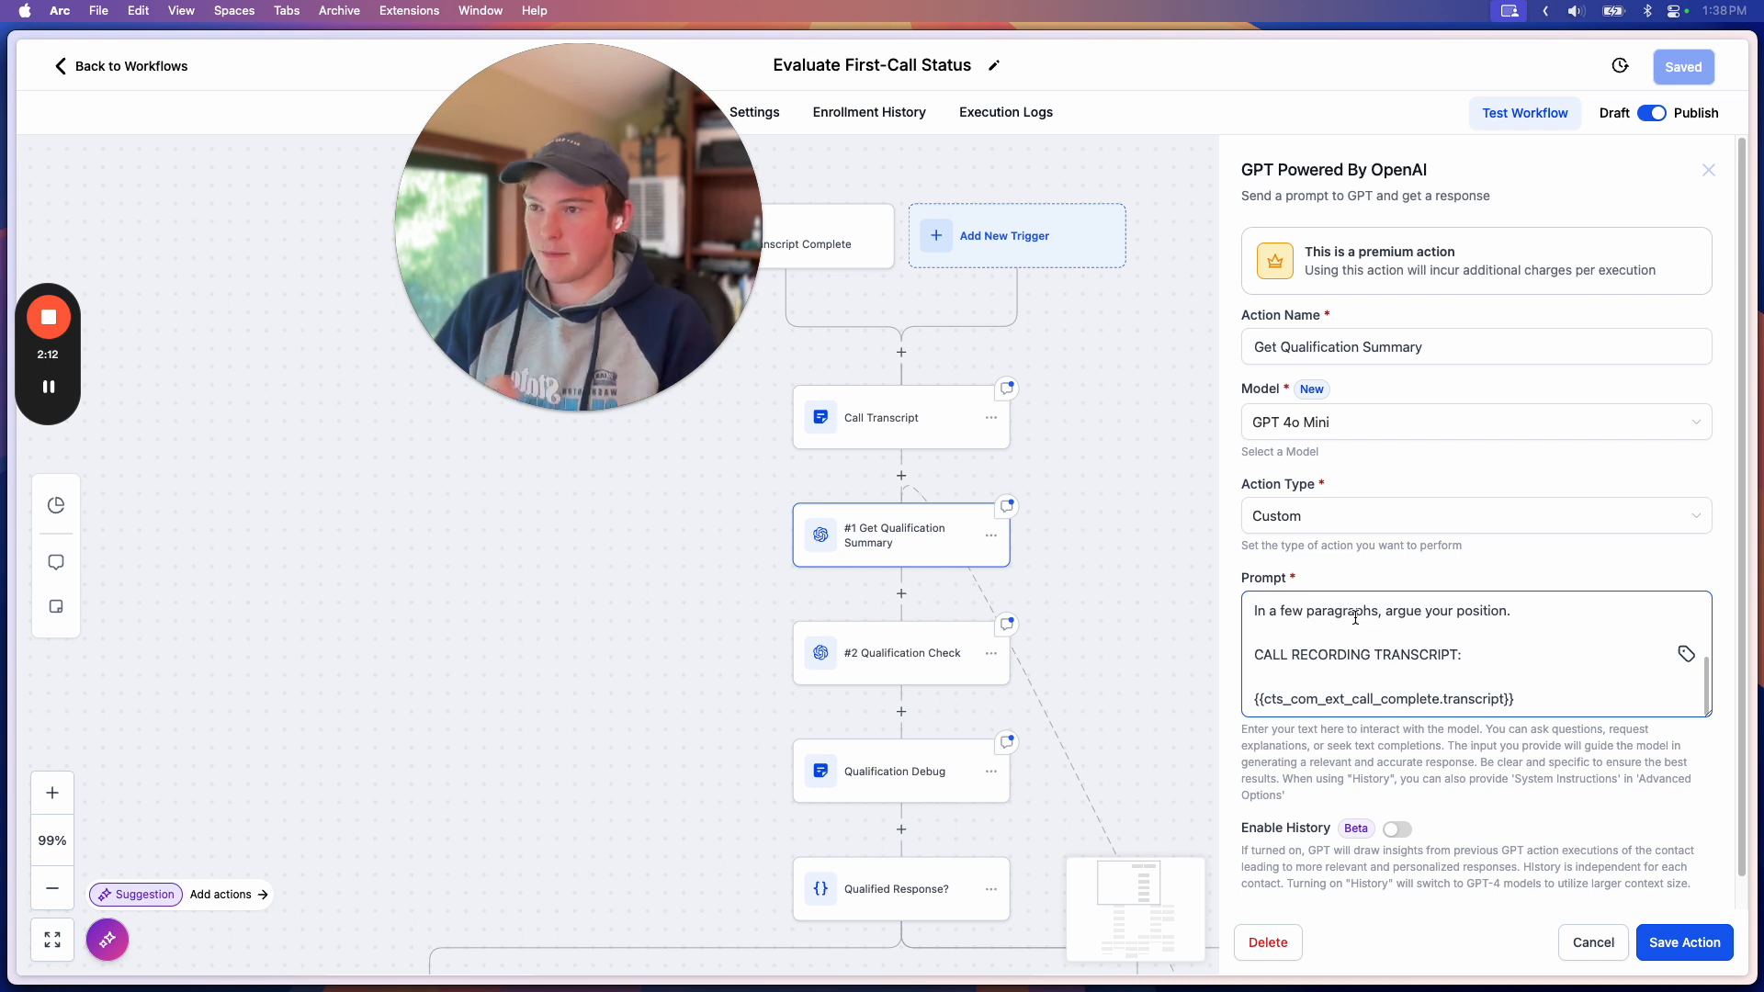
- Open the #2 Qualification Check action and examine the prompt's closing instruction on replying QUALIFIED or OTHER
click(901, 653)
scroll(1470, 662, down, 5)
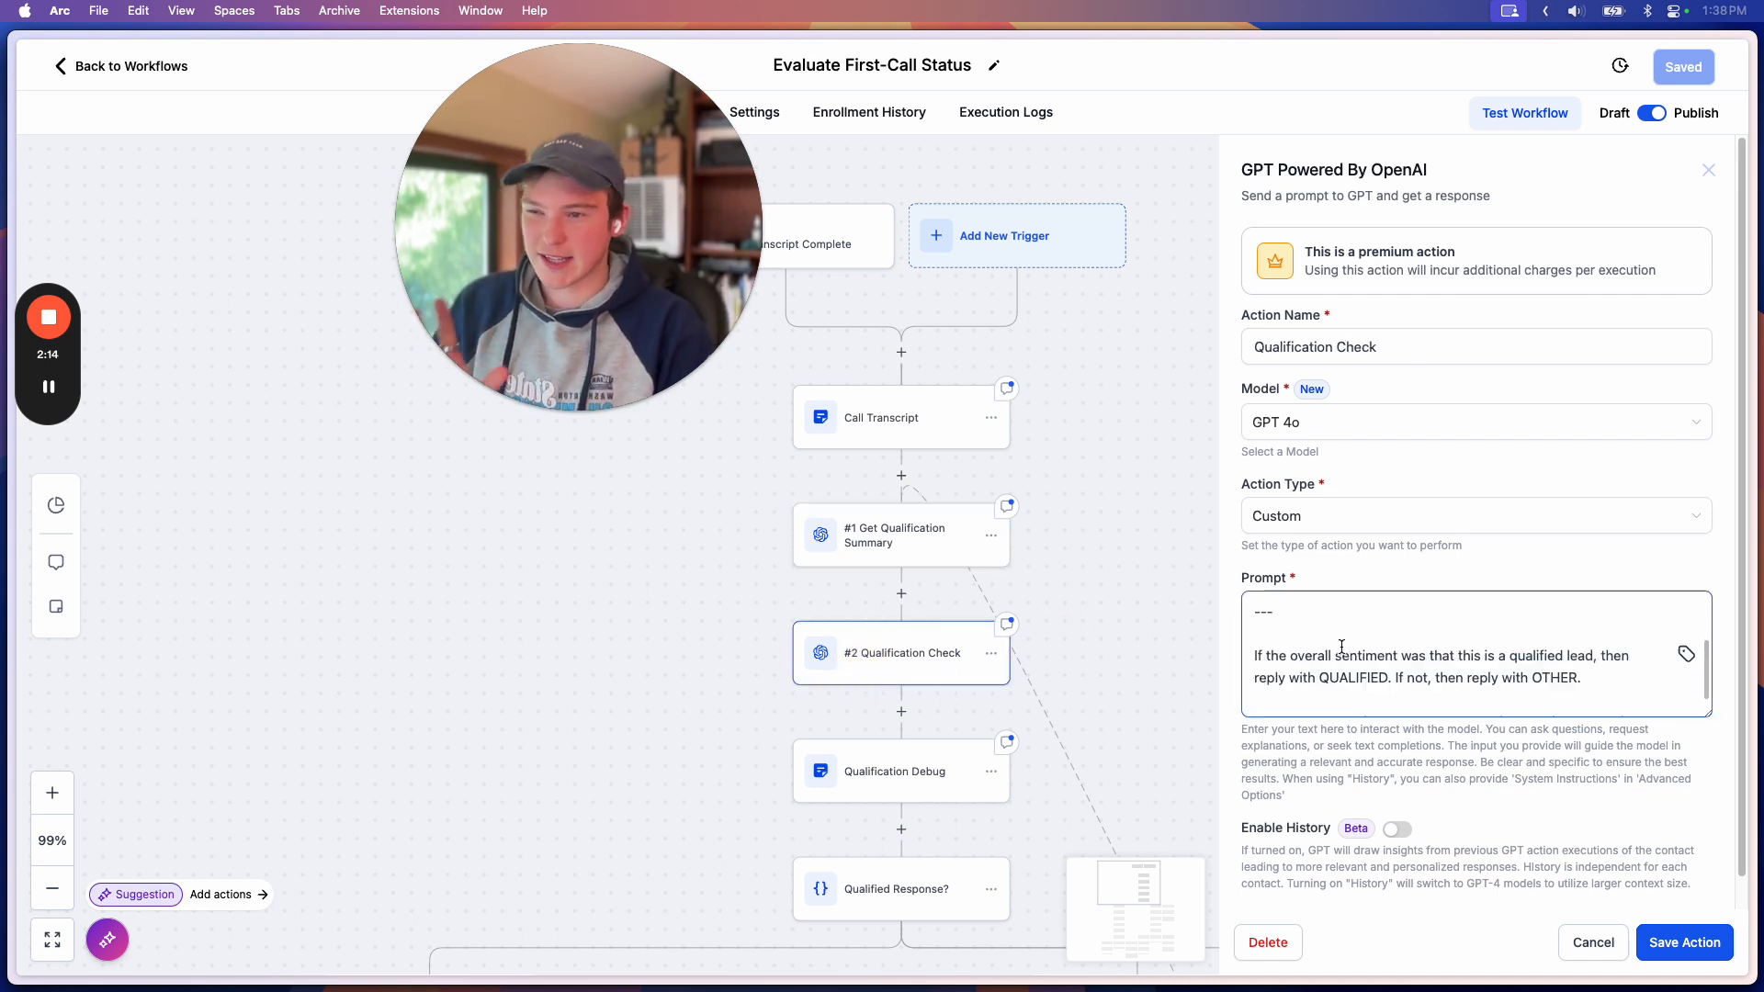
click(1487, 691)
drag(1384, 698, 1254, 700)
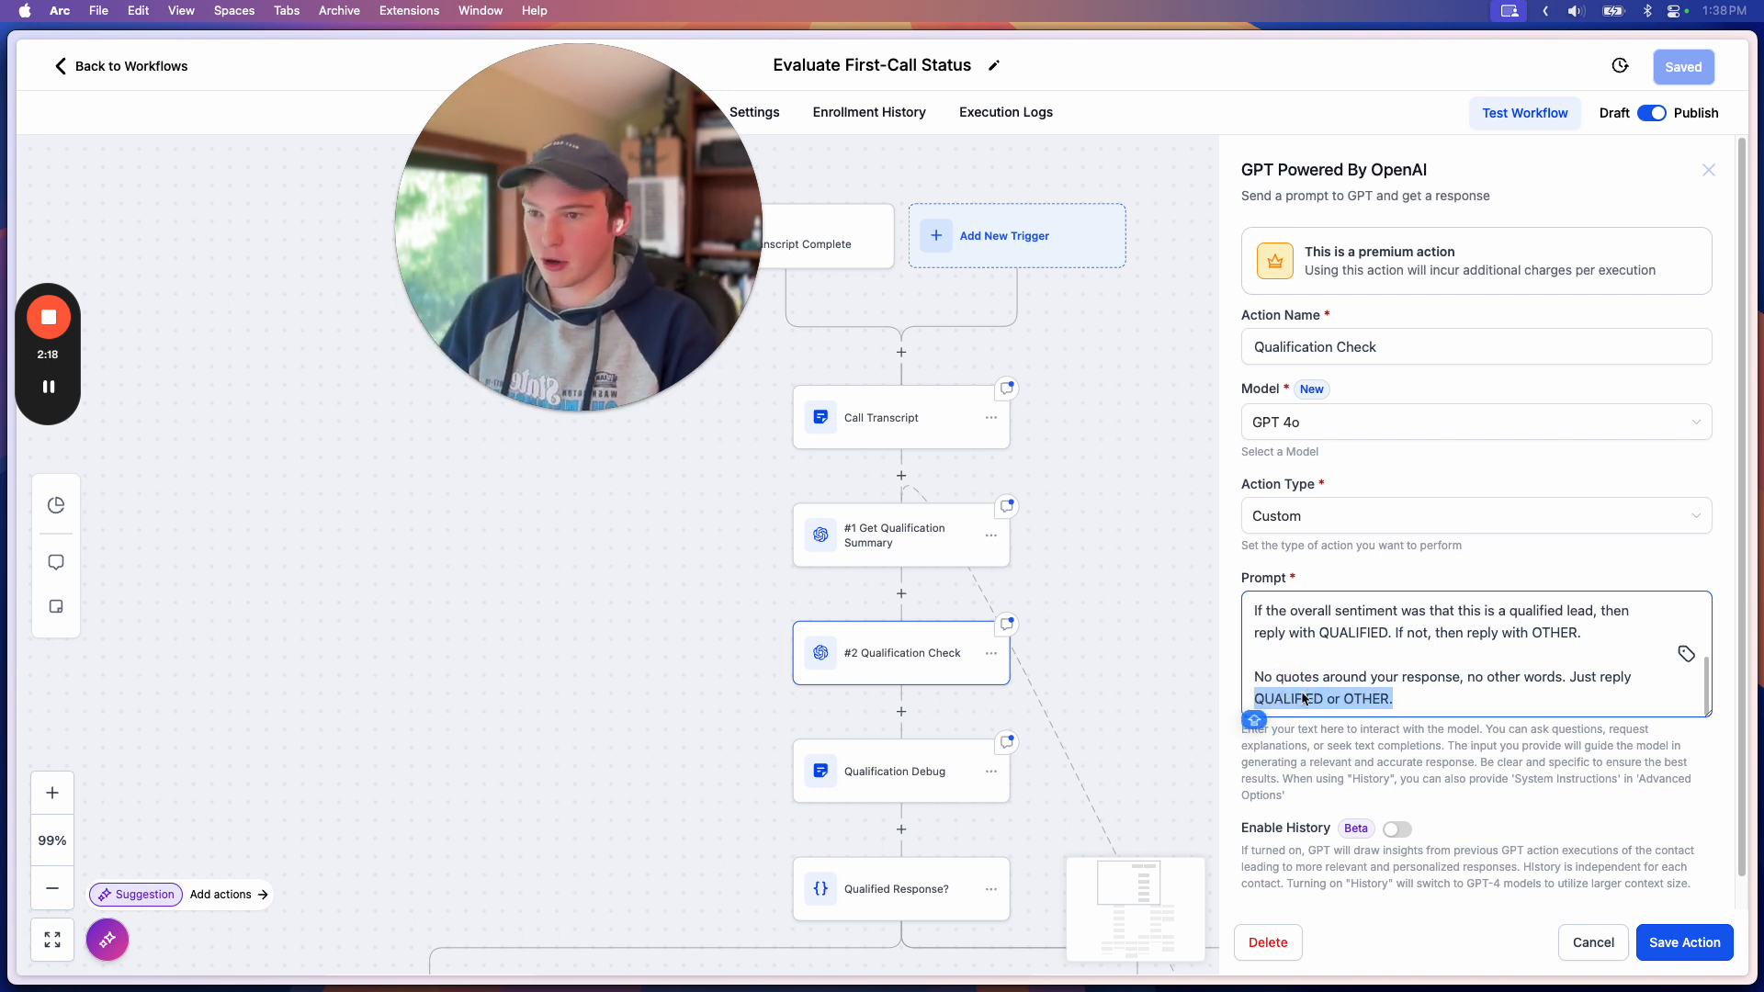
click(1356, 699)
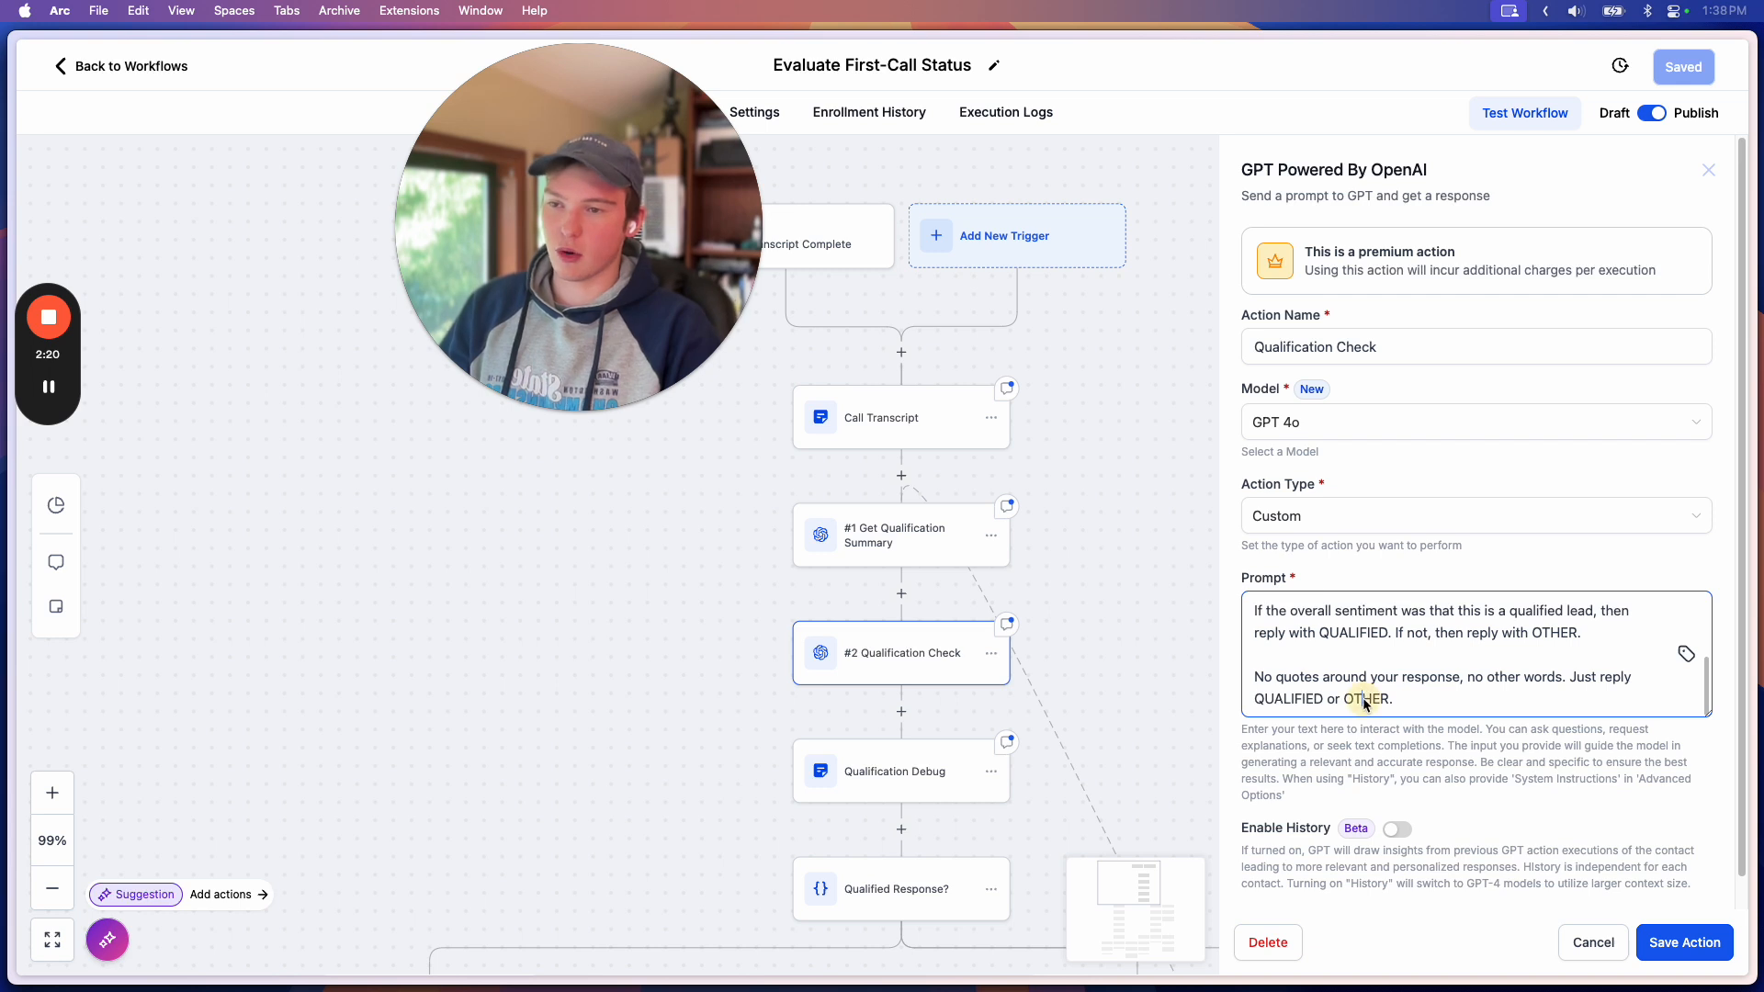
double_click(1361, 698)
click(1409, 700)
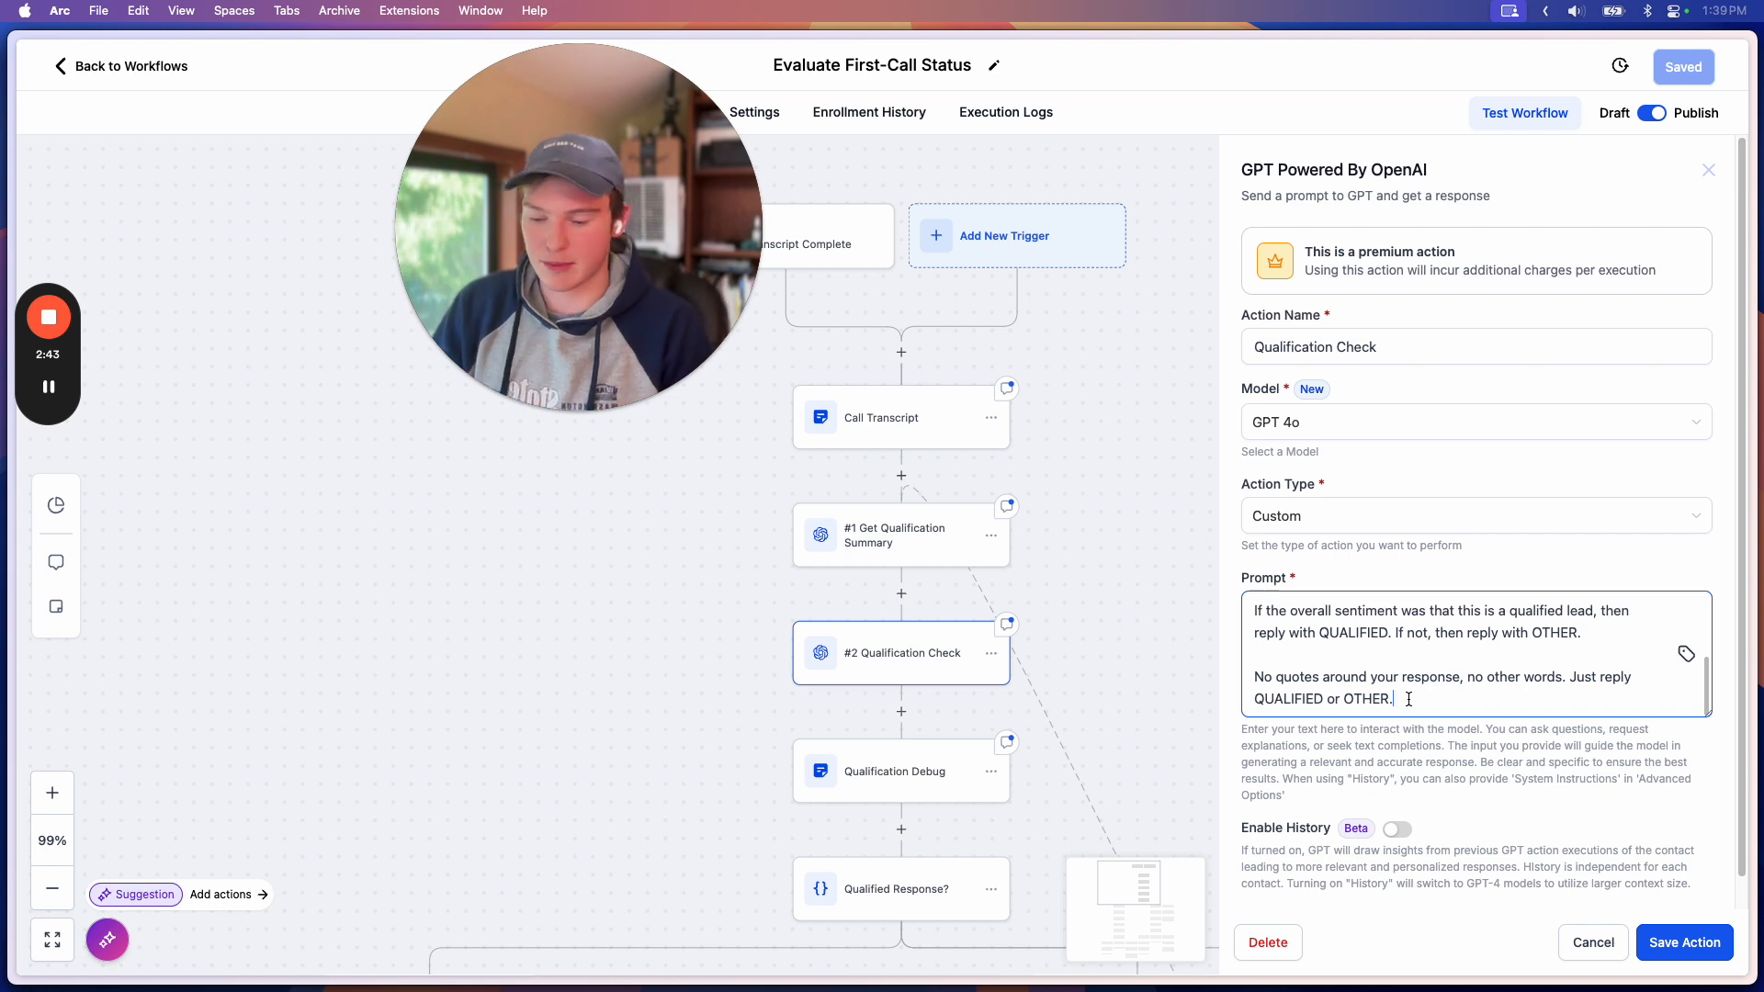
- Reopen the #1 Get Qualification Summary action and highlight the prompt line "In a few paragraphs, argue your position."
click(888, 541)
scroll(1380, 689, down, 3)
scroll(1381, 689, down, 1)
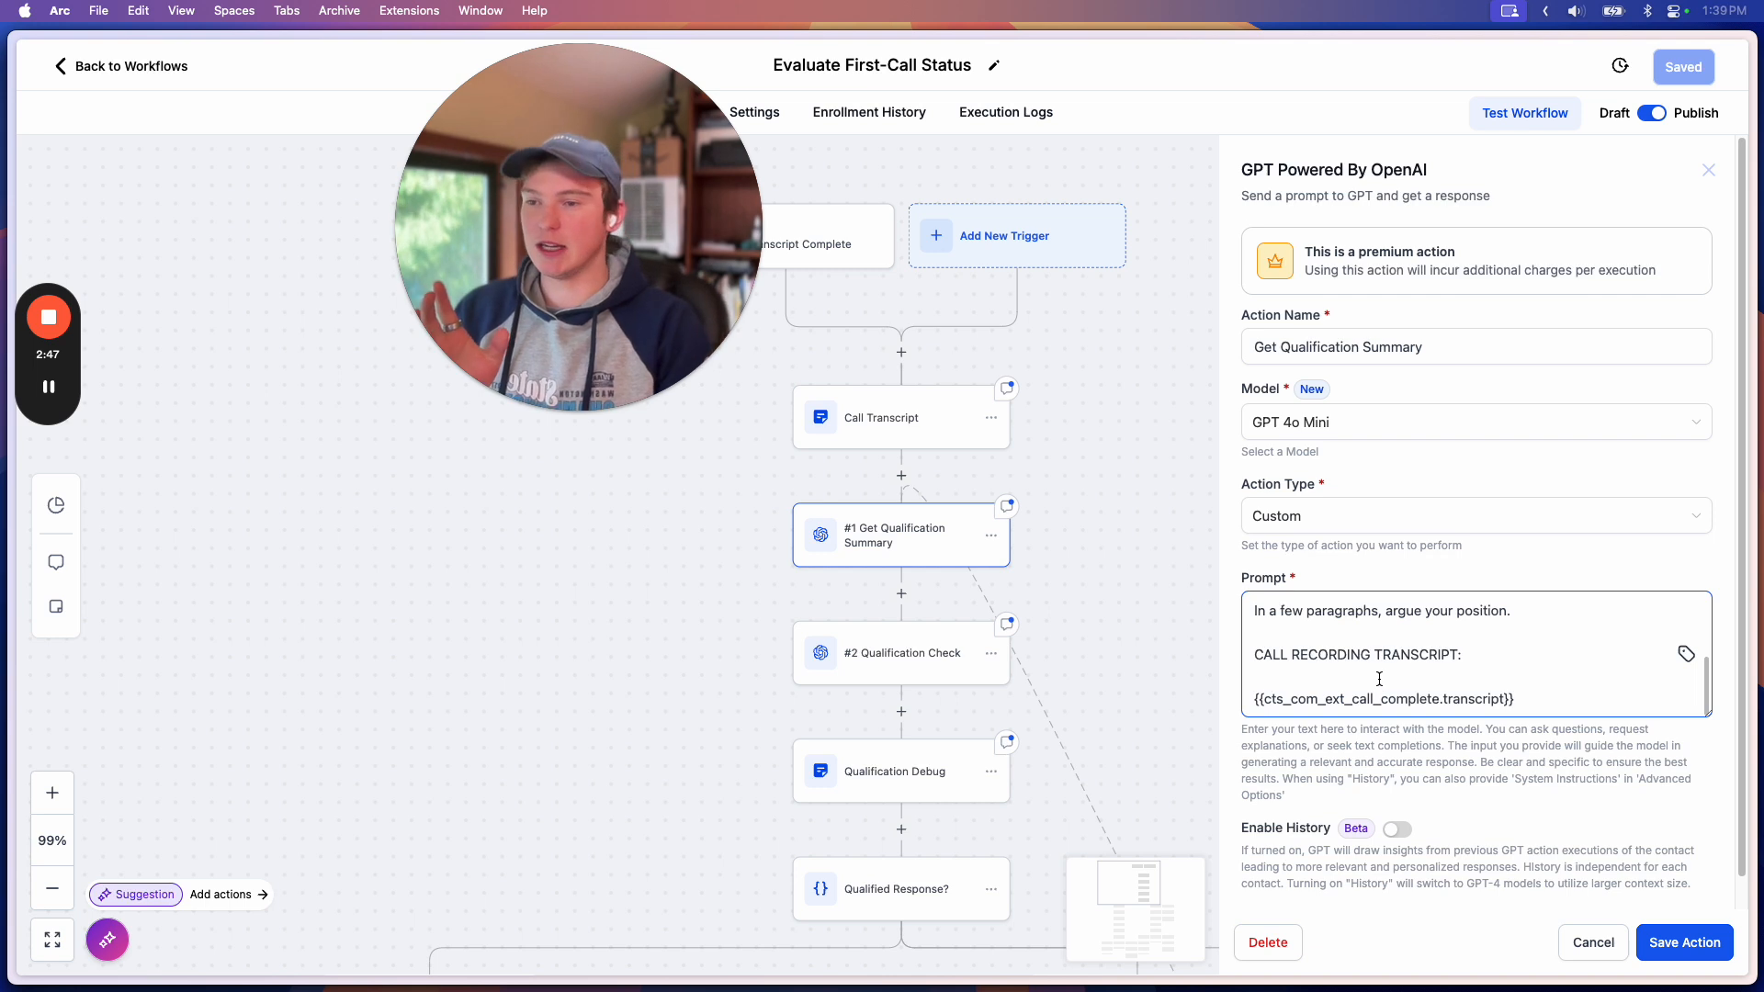
scroll(1381, 689, up, 2)
scroll(1516, 661, down, 2)
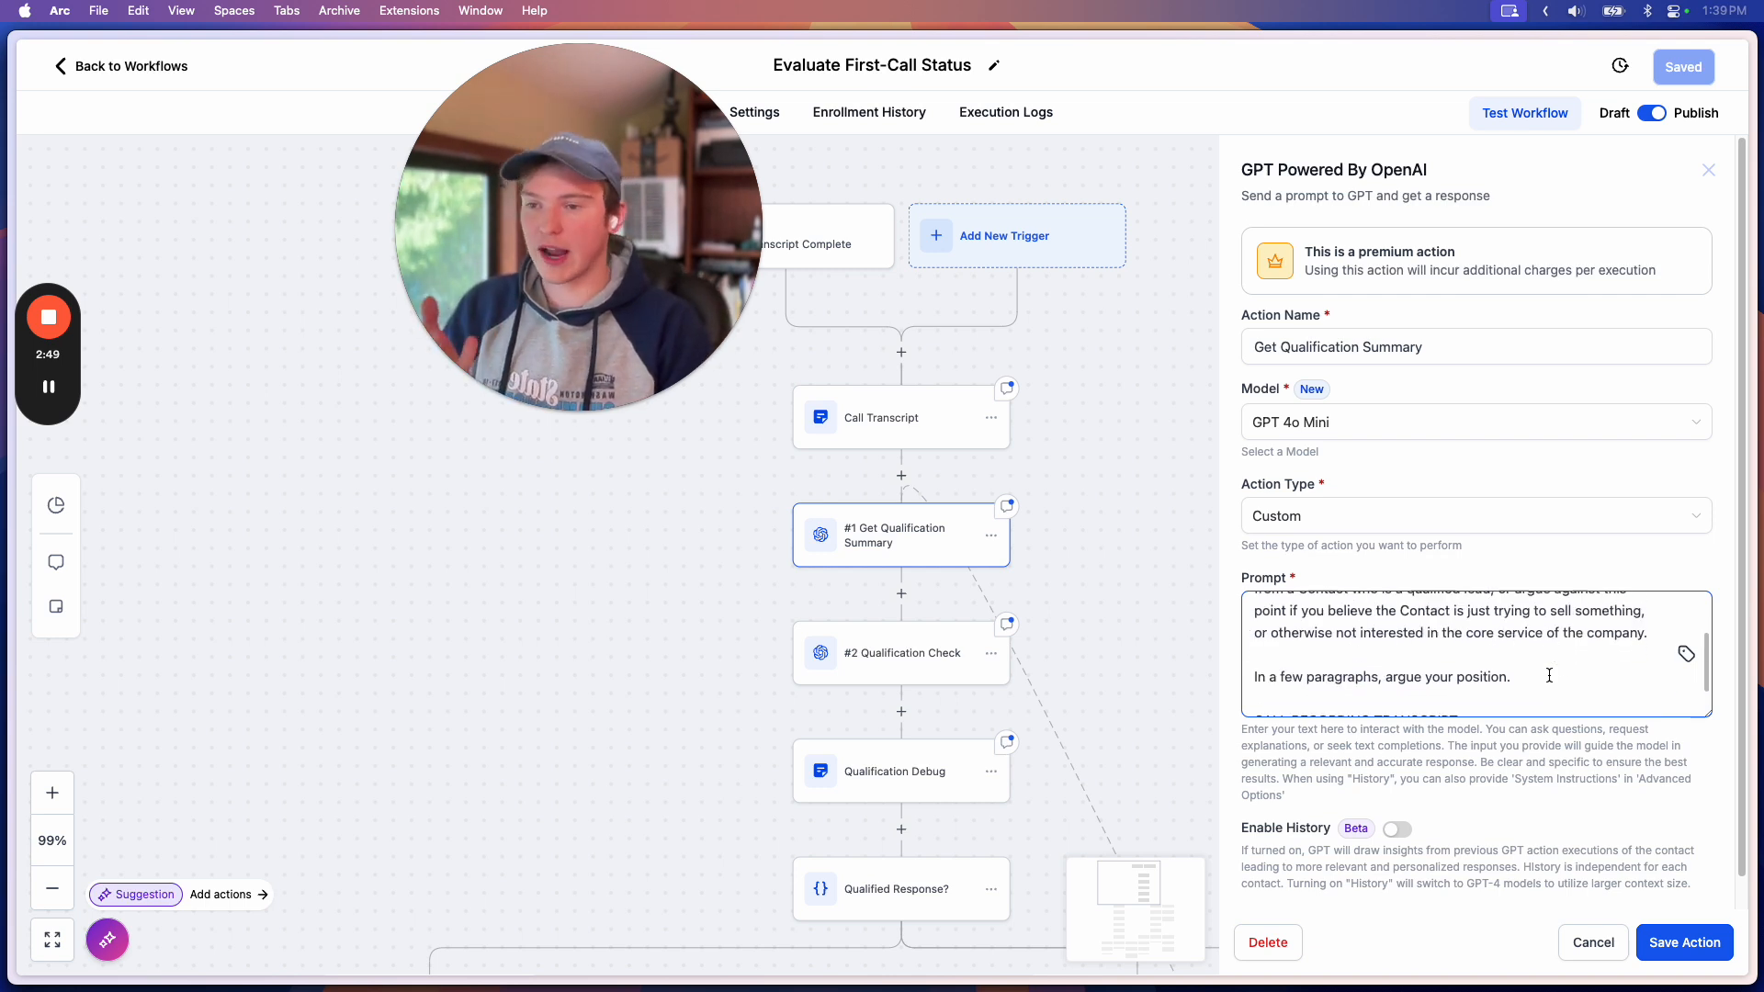
drag(1518, 654, 1234, 636)
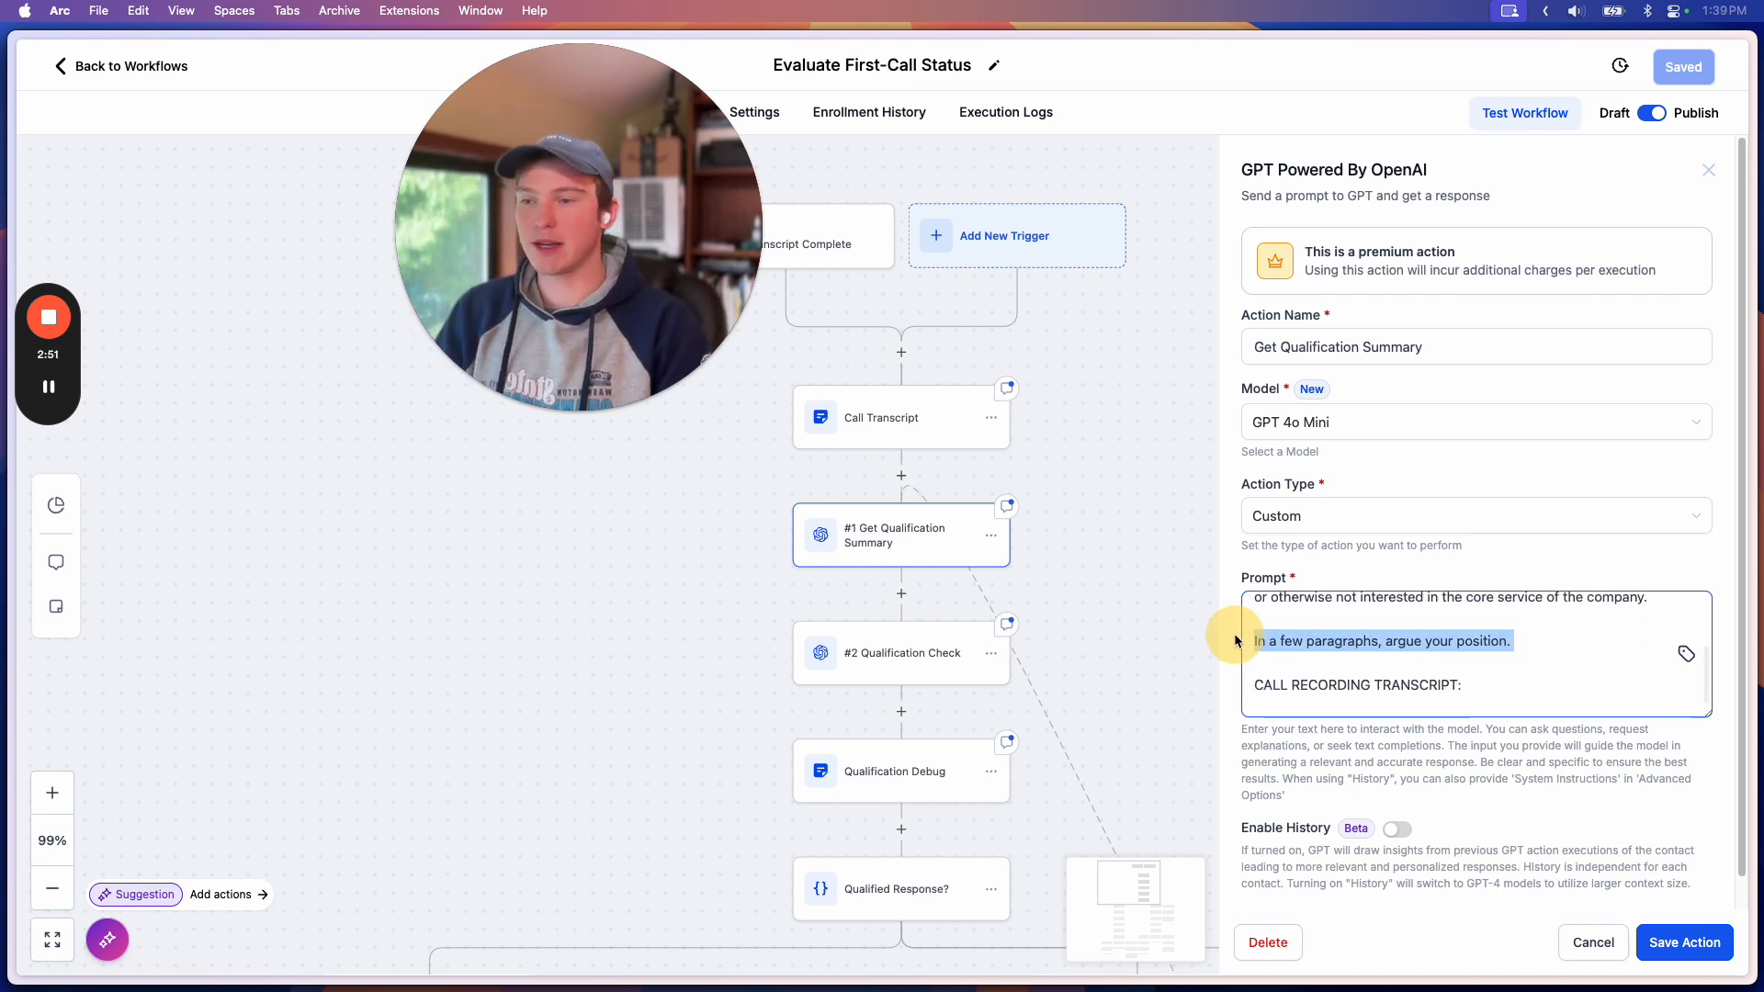
click(1420, 647)
drag(1501, 640, 1254, 645)
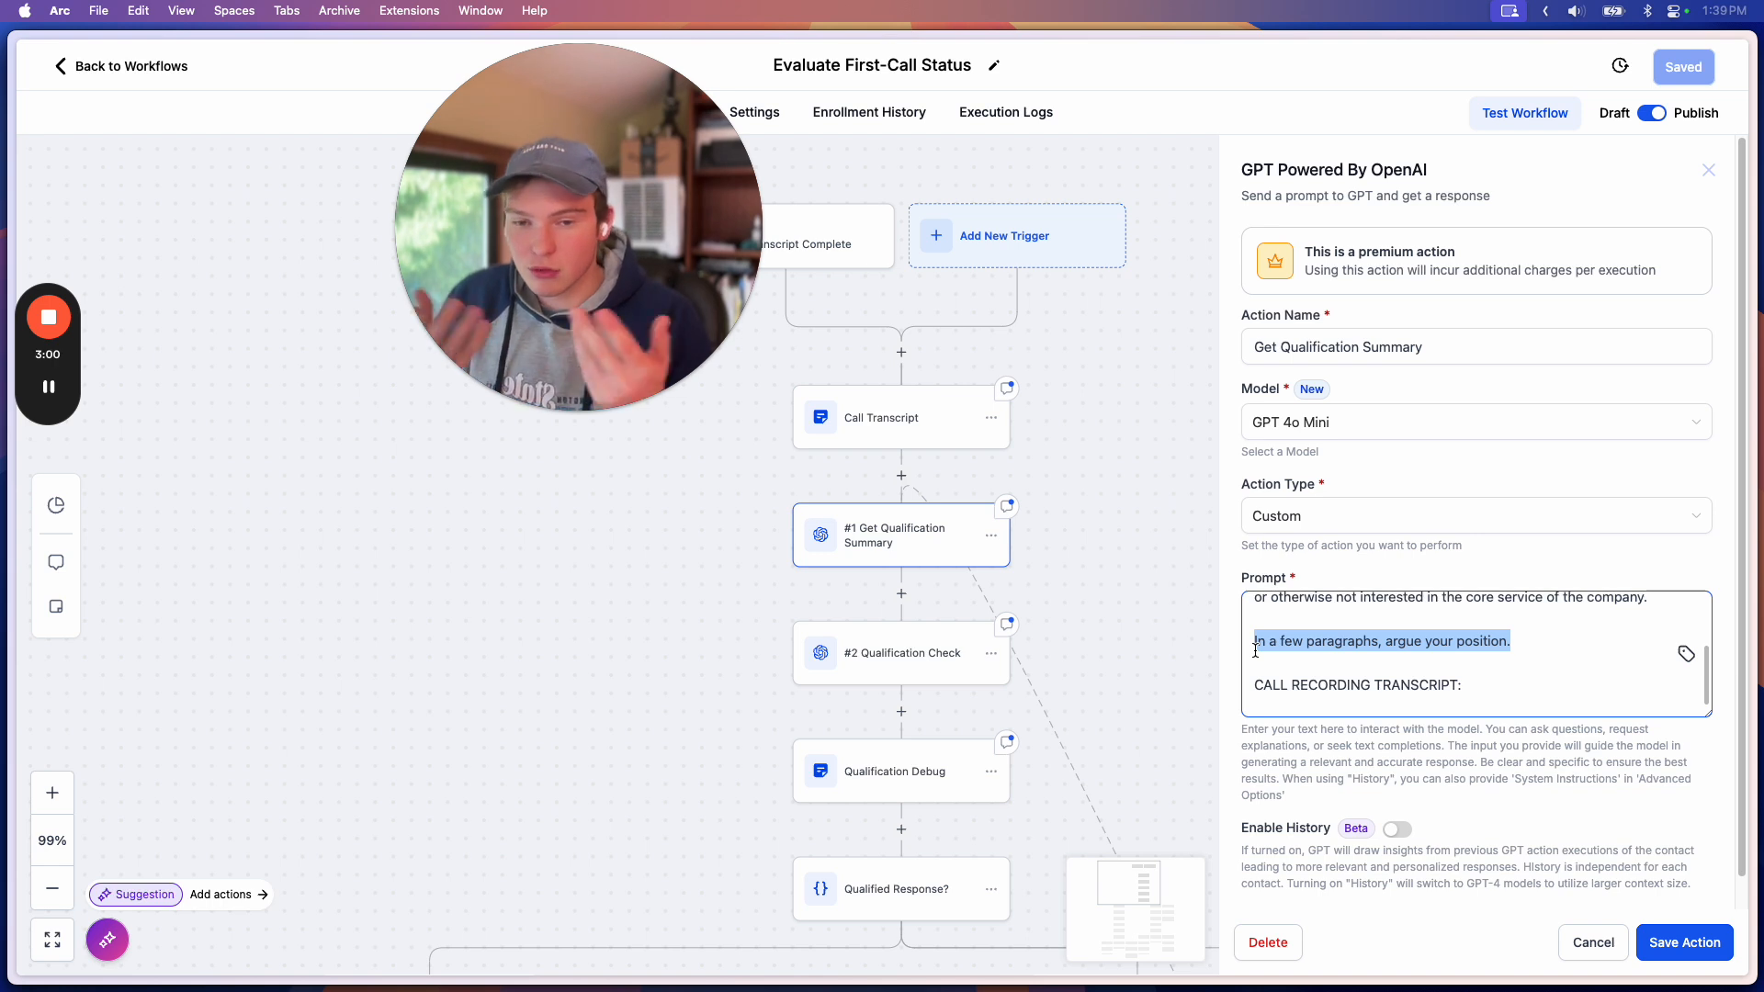
- Compare with the #2 Qualification Check prompt by highlighting "QUALIFIED or OTHER.", reading it through, and close the action's settings
drag(1091, 556, 1141, 473)
click(951, 580)
click(1395, 698)
scroll(1395, 698, down, 5)
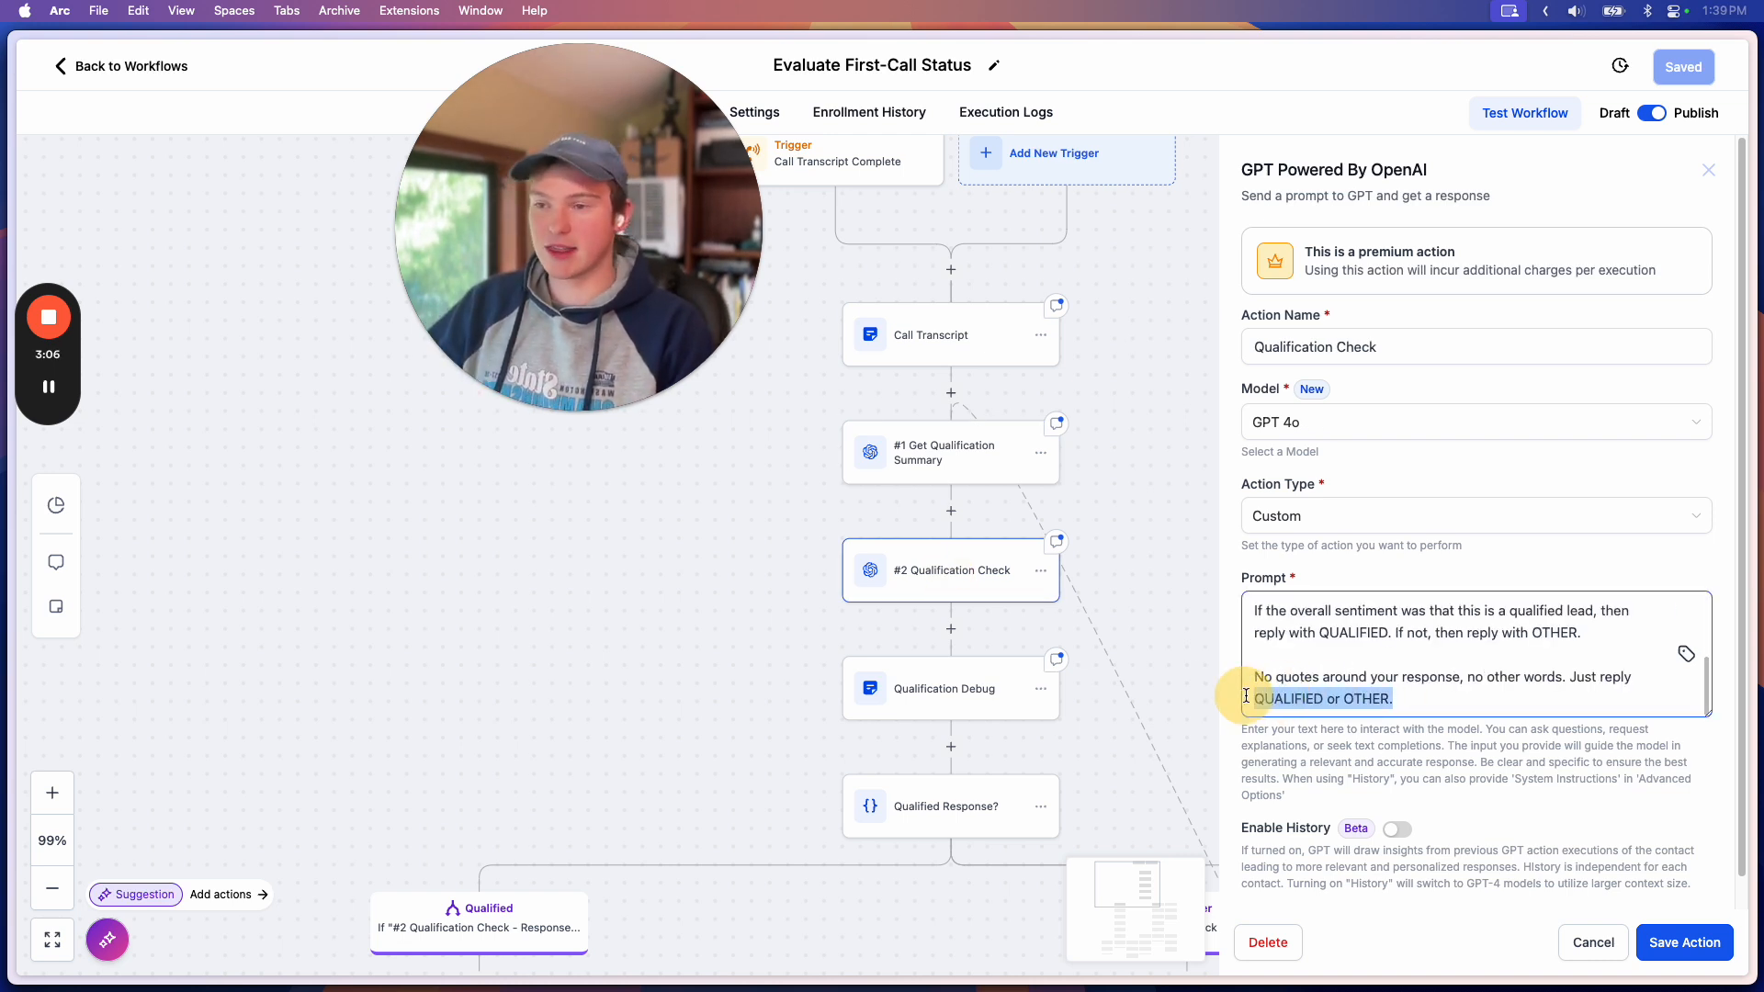
scroll(1286, 671, up, 10)
scroll(1314, 651, down, 5)
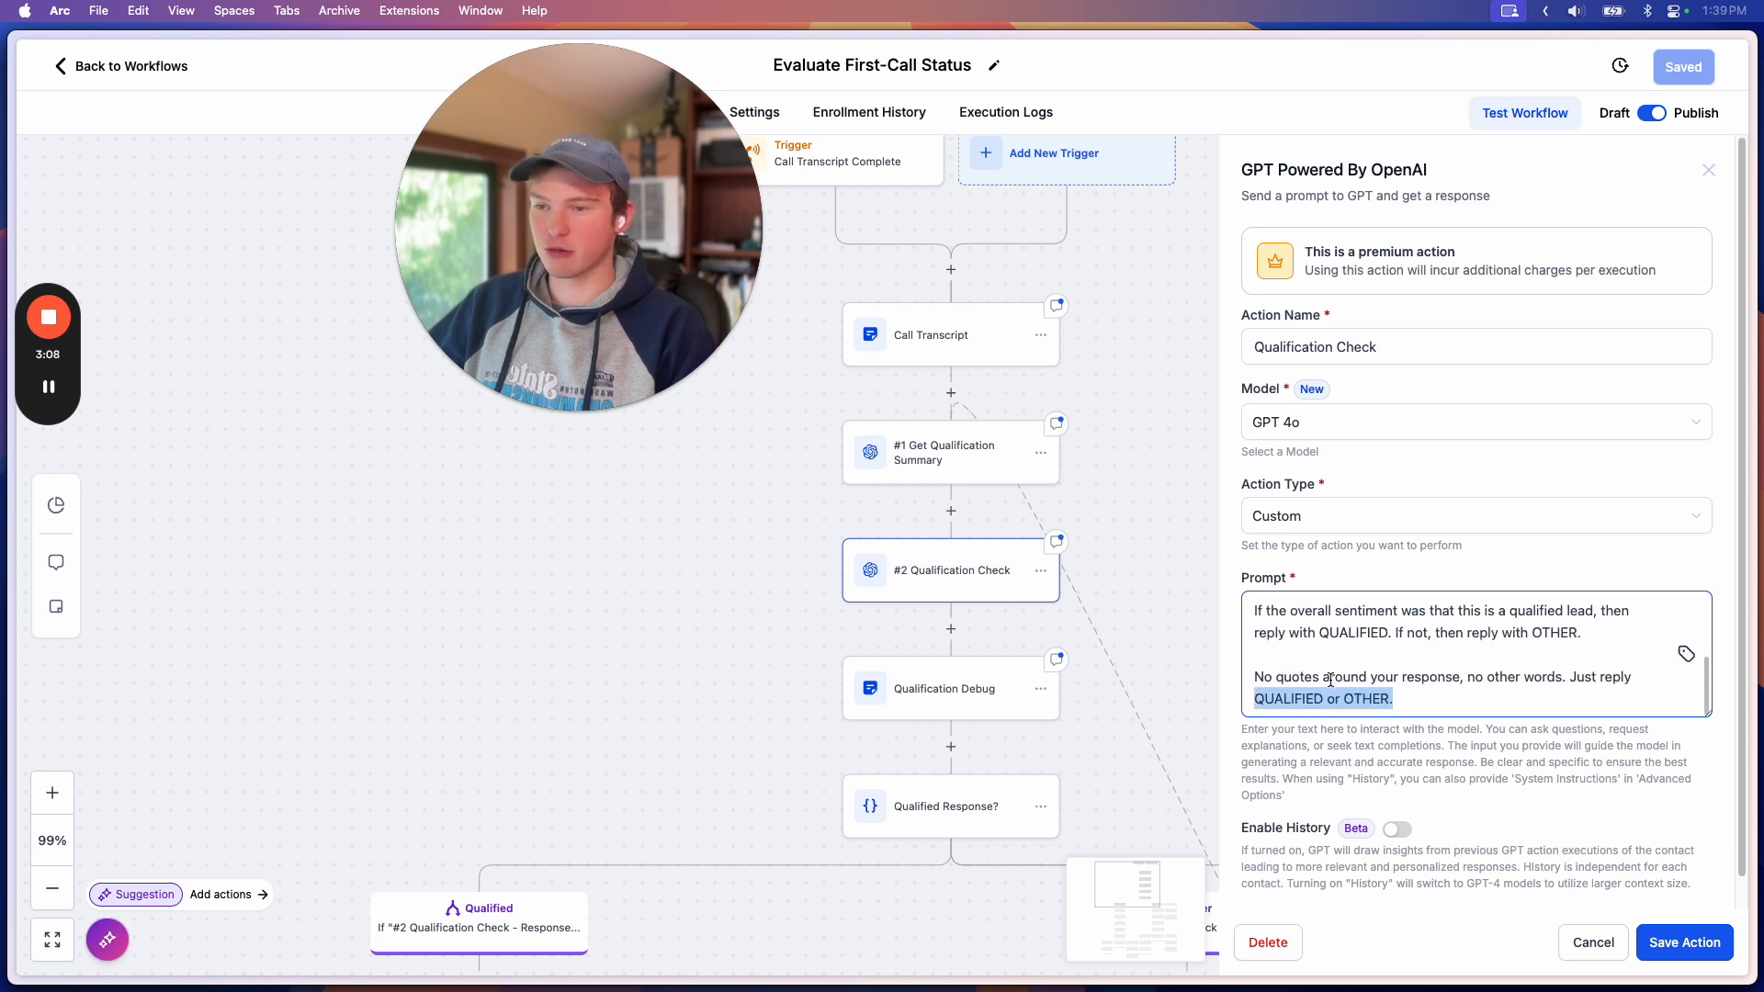
click(1711, 175)
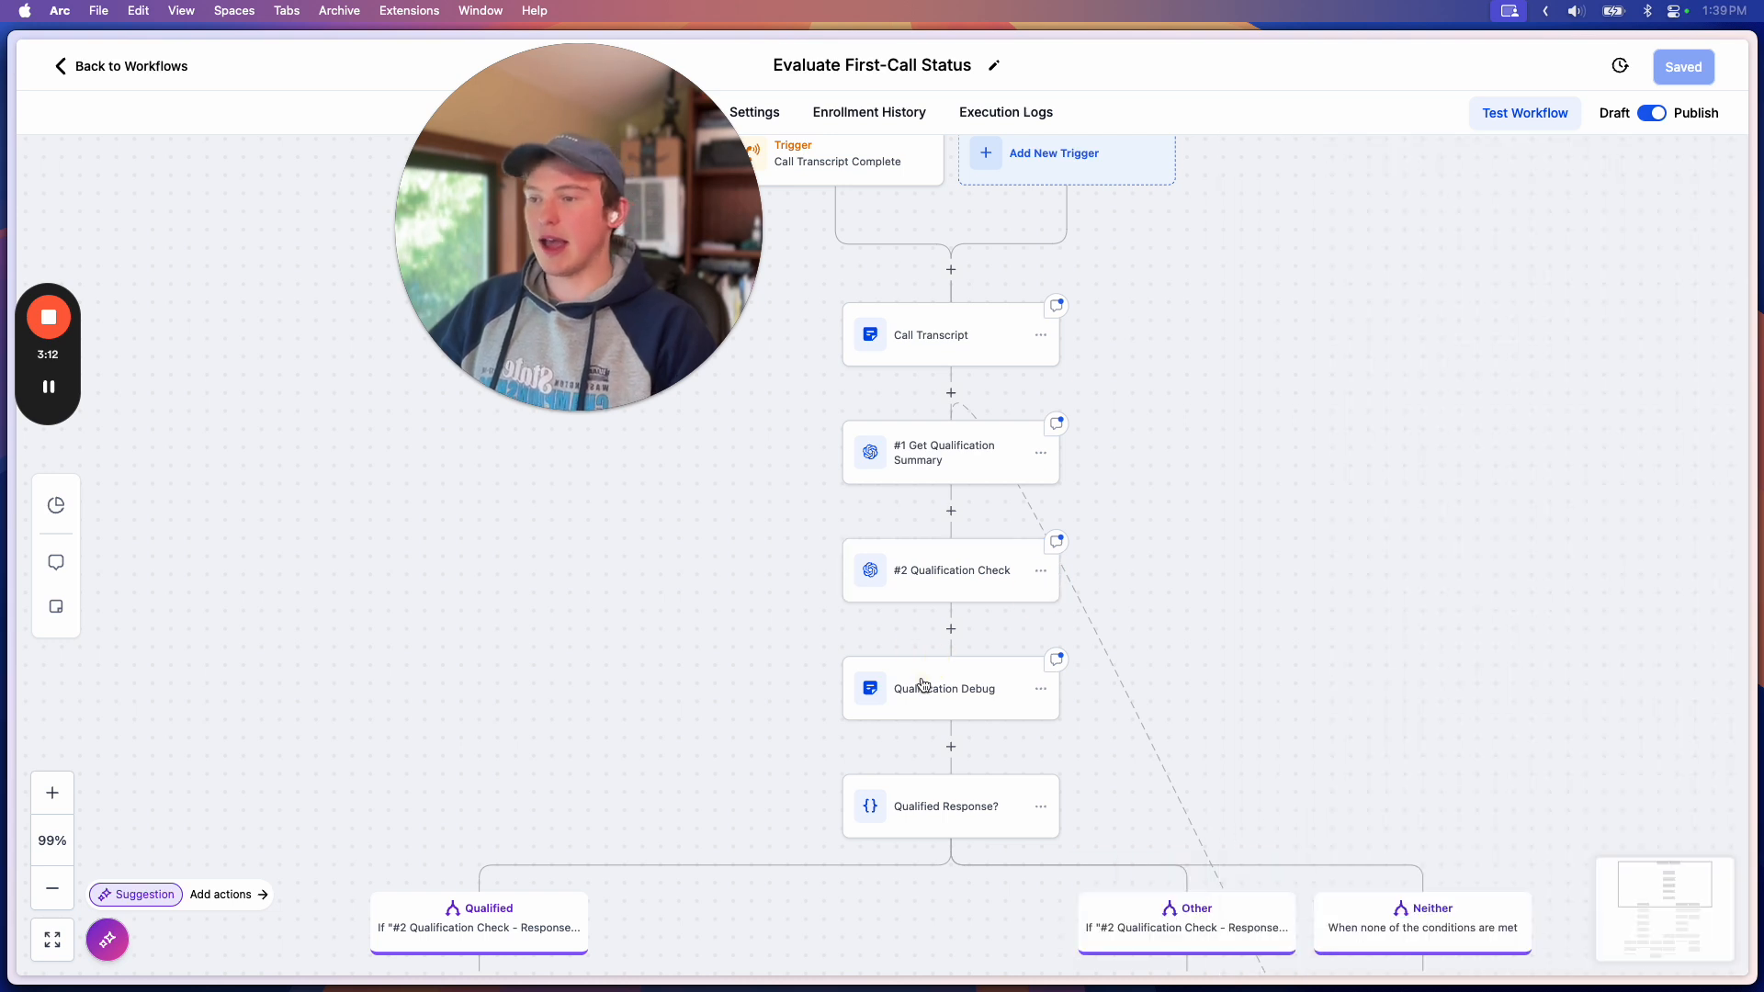
- Inspect the Qualification Debug note, highlighting the {{chatgpt.1.response}} and {{chatgpt.2.response}} variables, and close it
click(919, 687)
drag(1250, 457, 1348, 464)
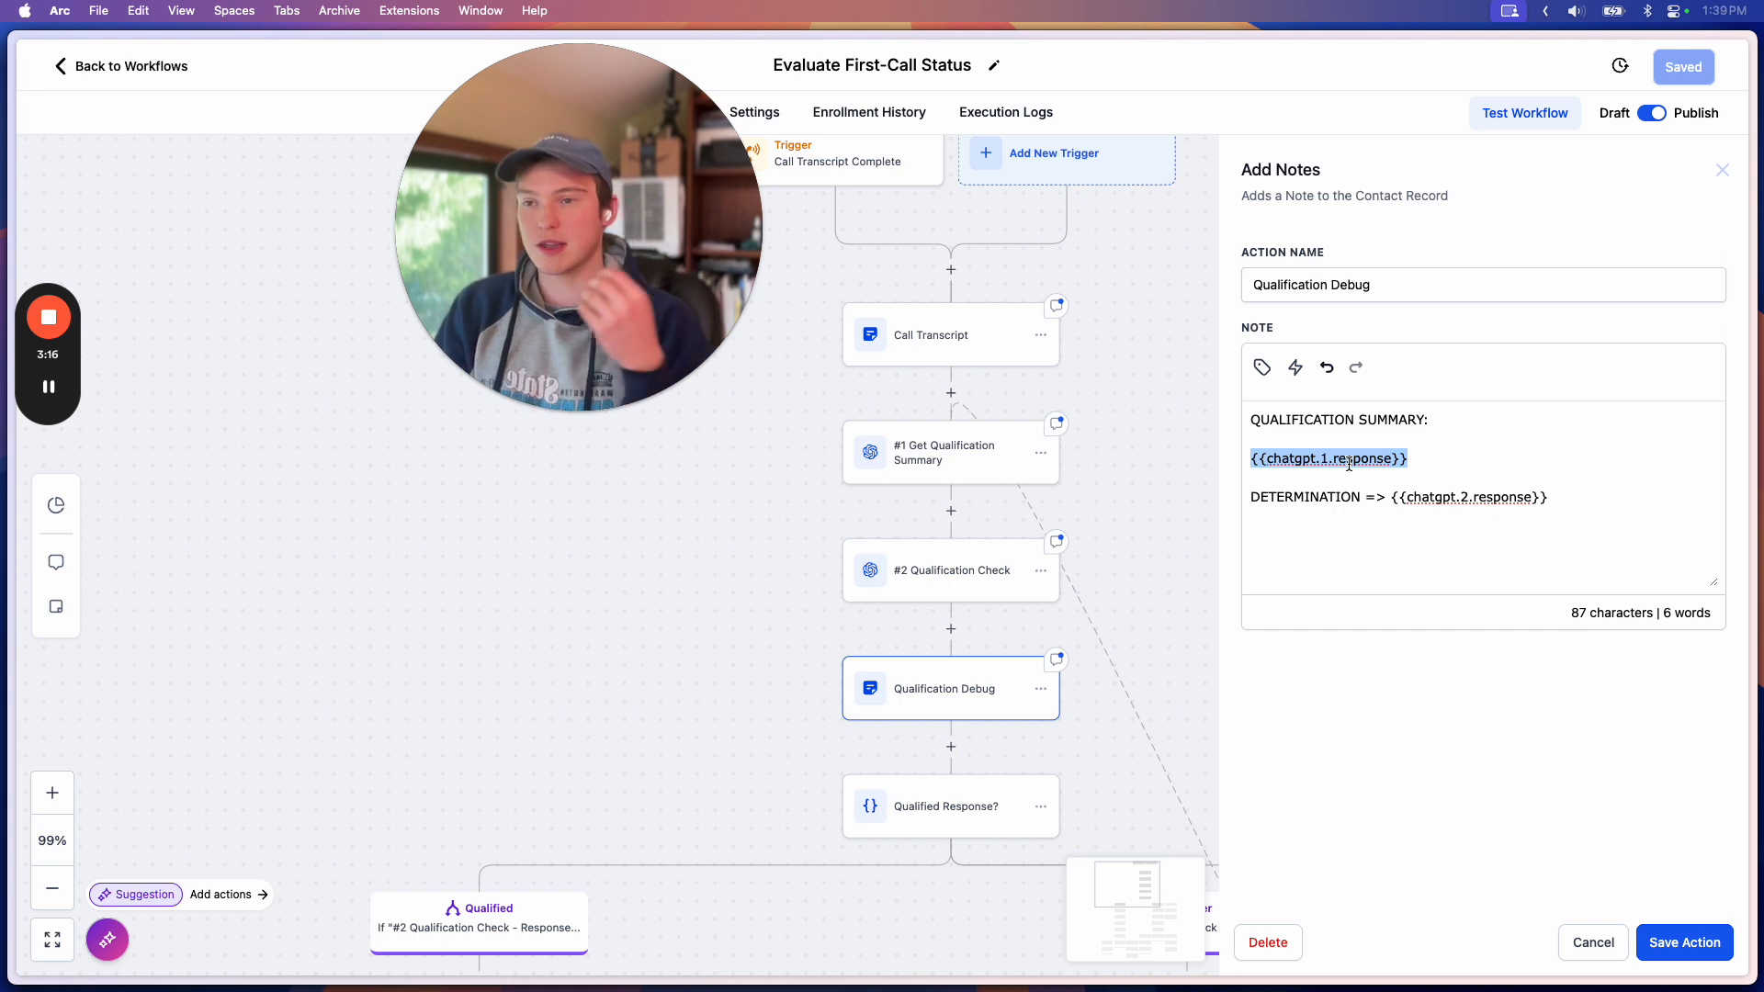
drag(1573, 486, 1406, 505)
click(1469, 496)
drag(1583, 496, 1390, 503)
click(1728, 170)
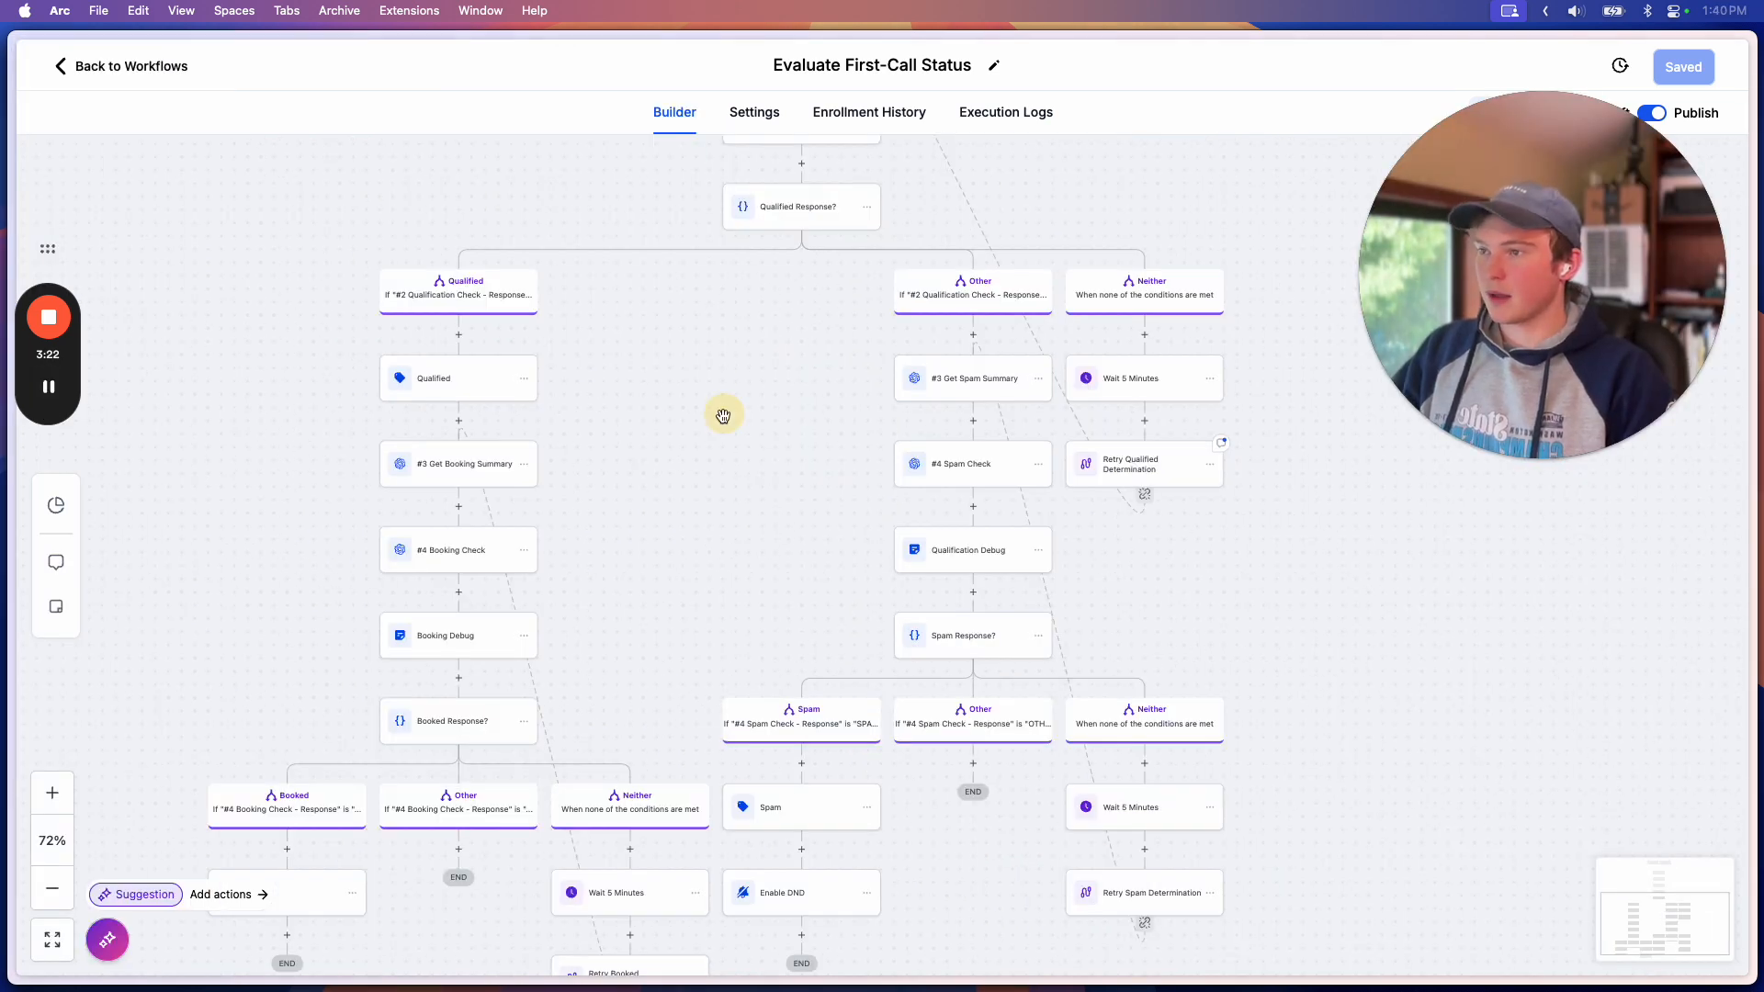
- Inspect the Qualified Response? condition's QUALIFIED and OTHER branch values and its None branch, and close it without changes
drag(724, 413, 796, 631)
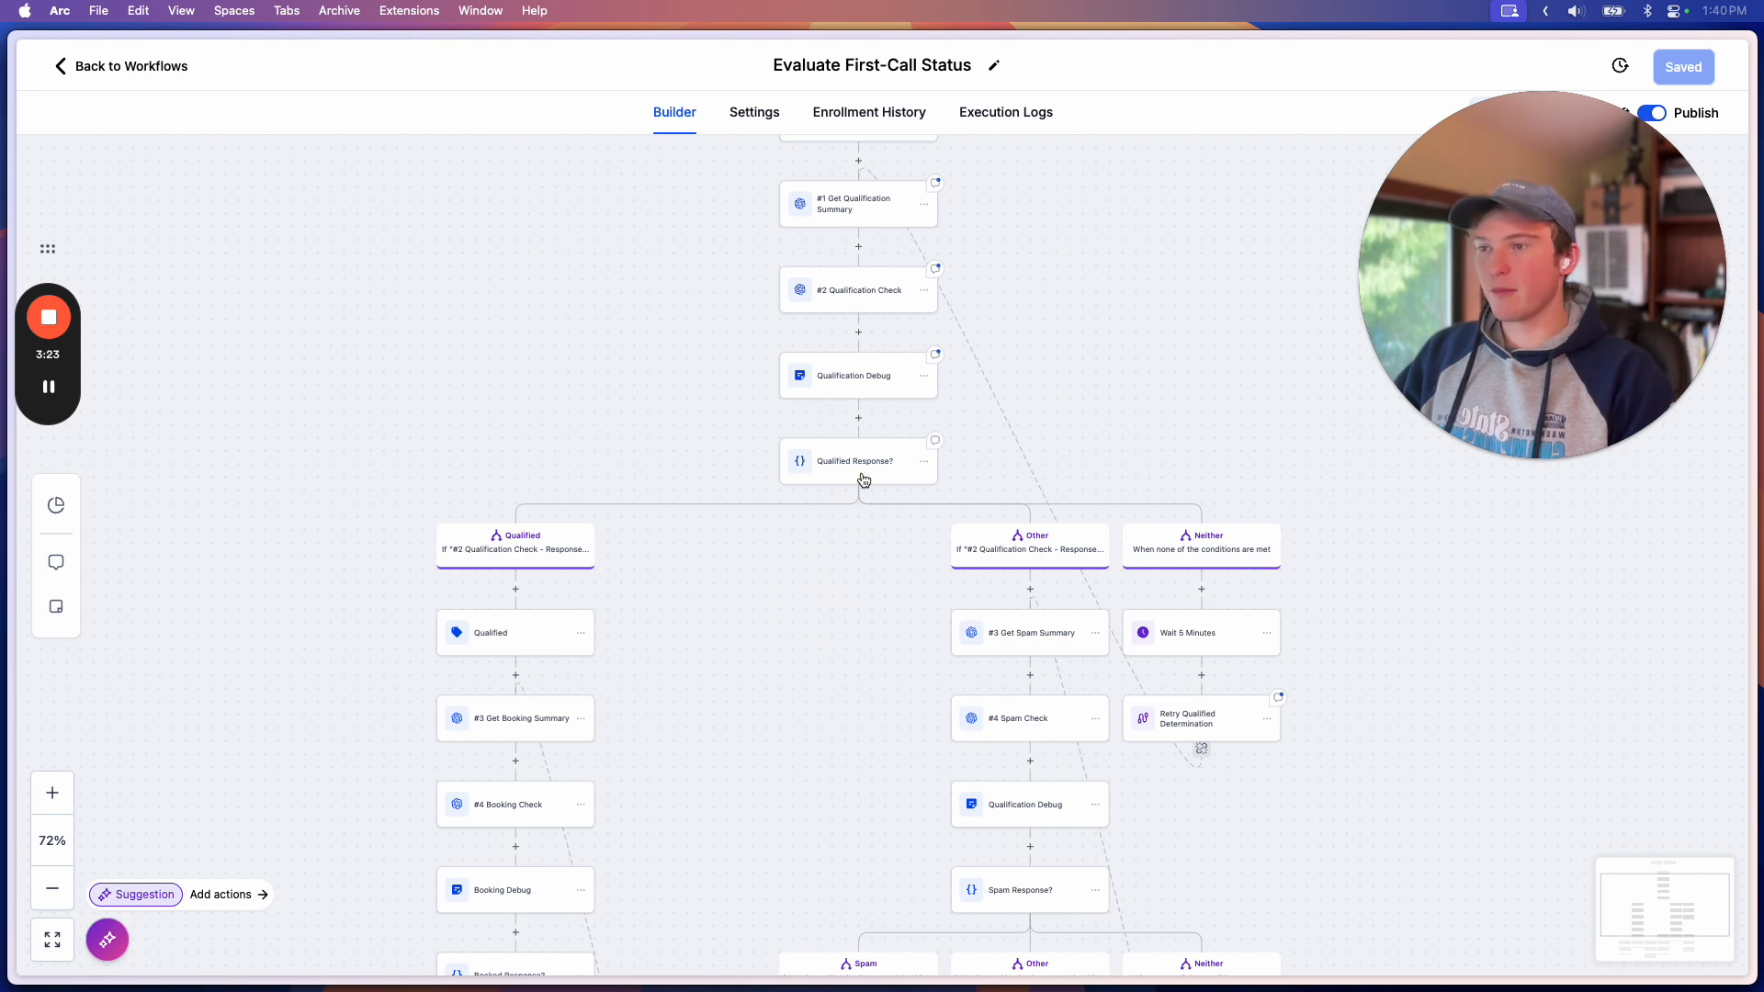
click(860, 464)
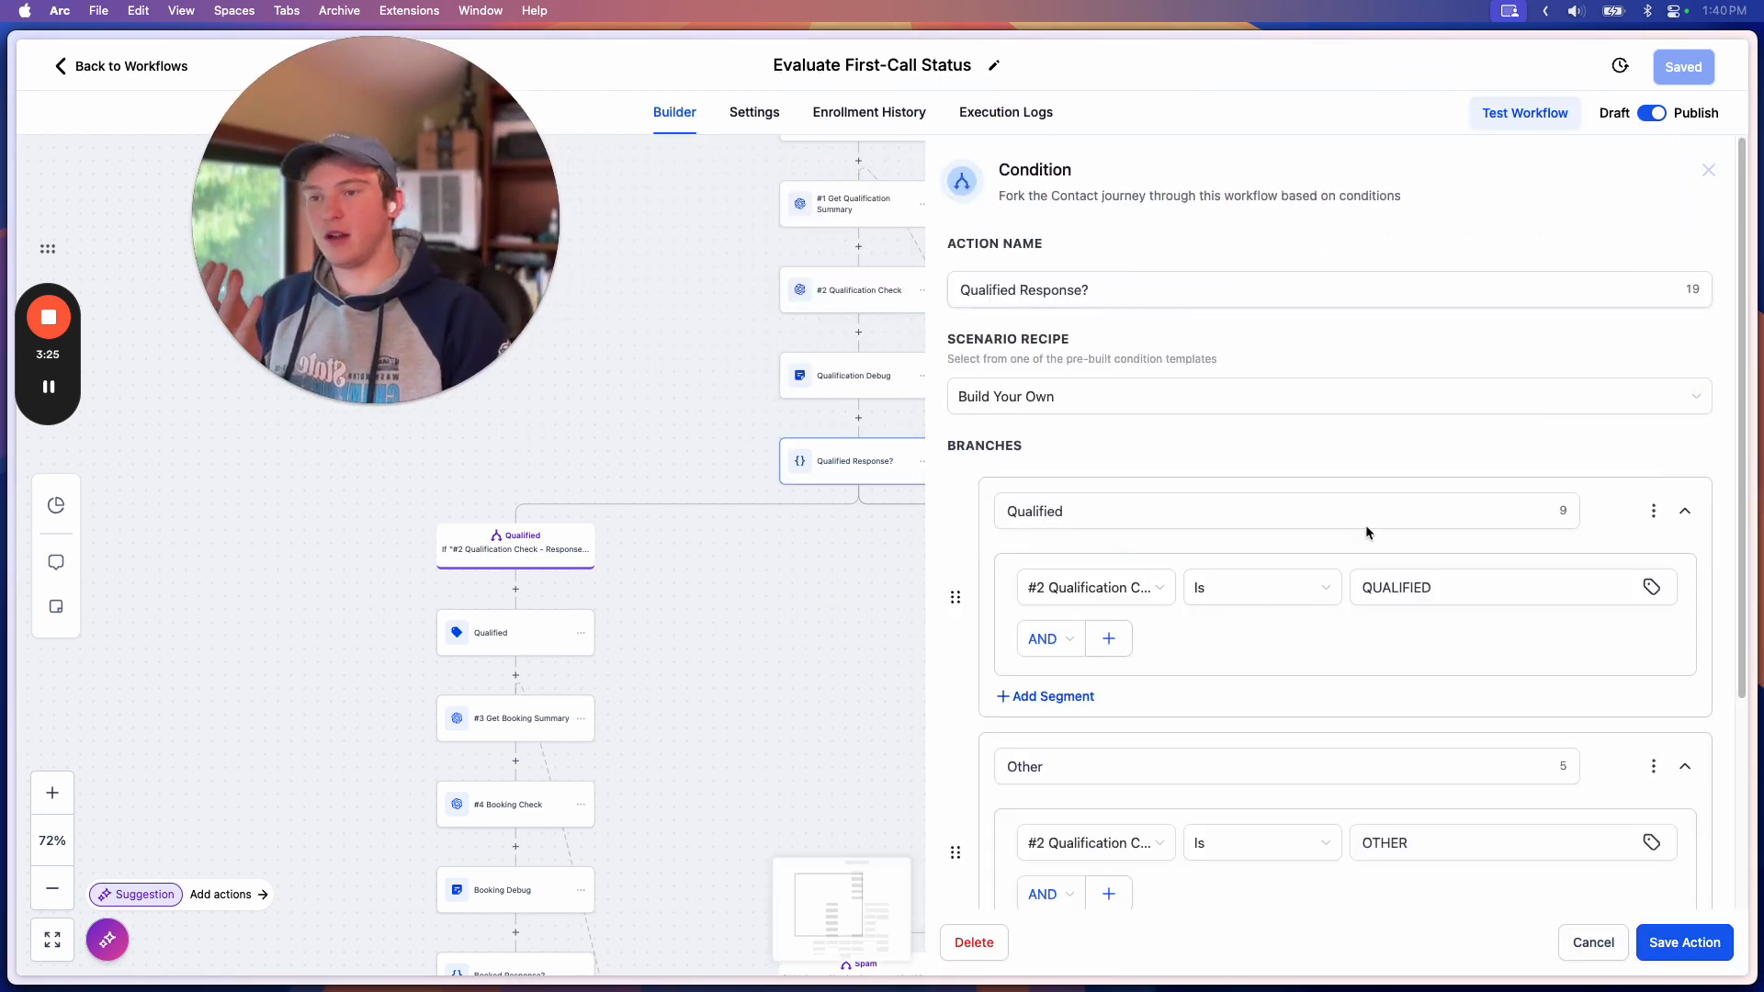
scroll(1364, 542, down, 4)
double_click(1461, 357)
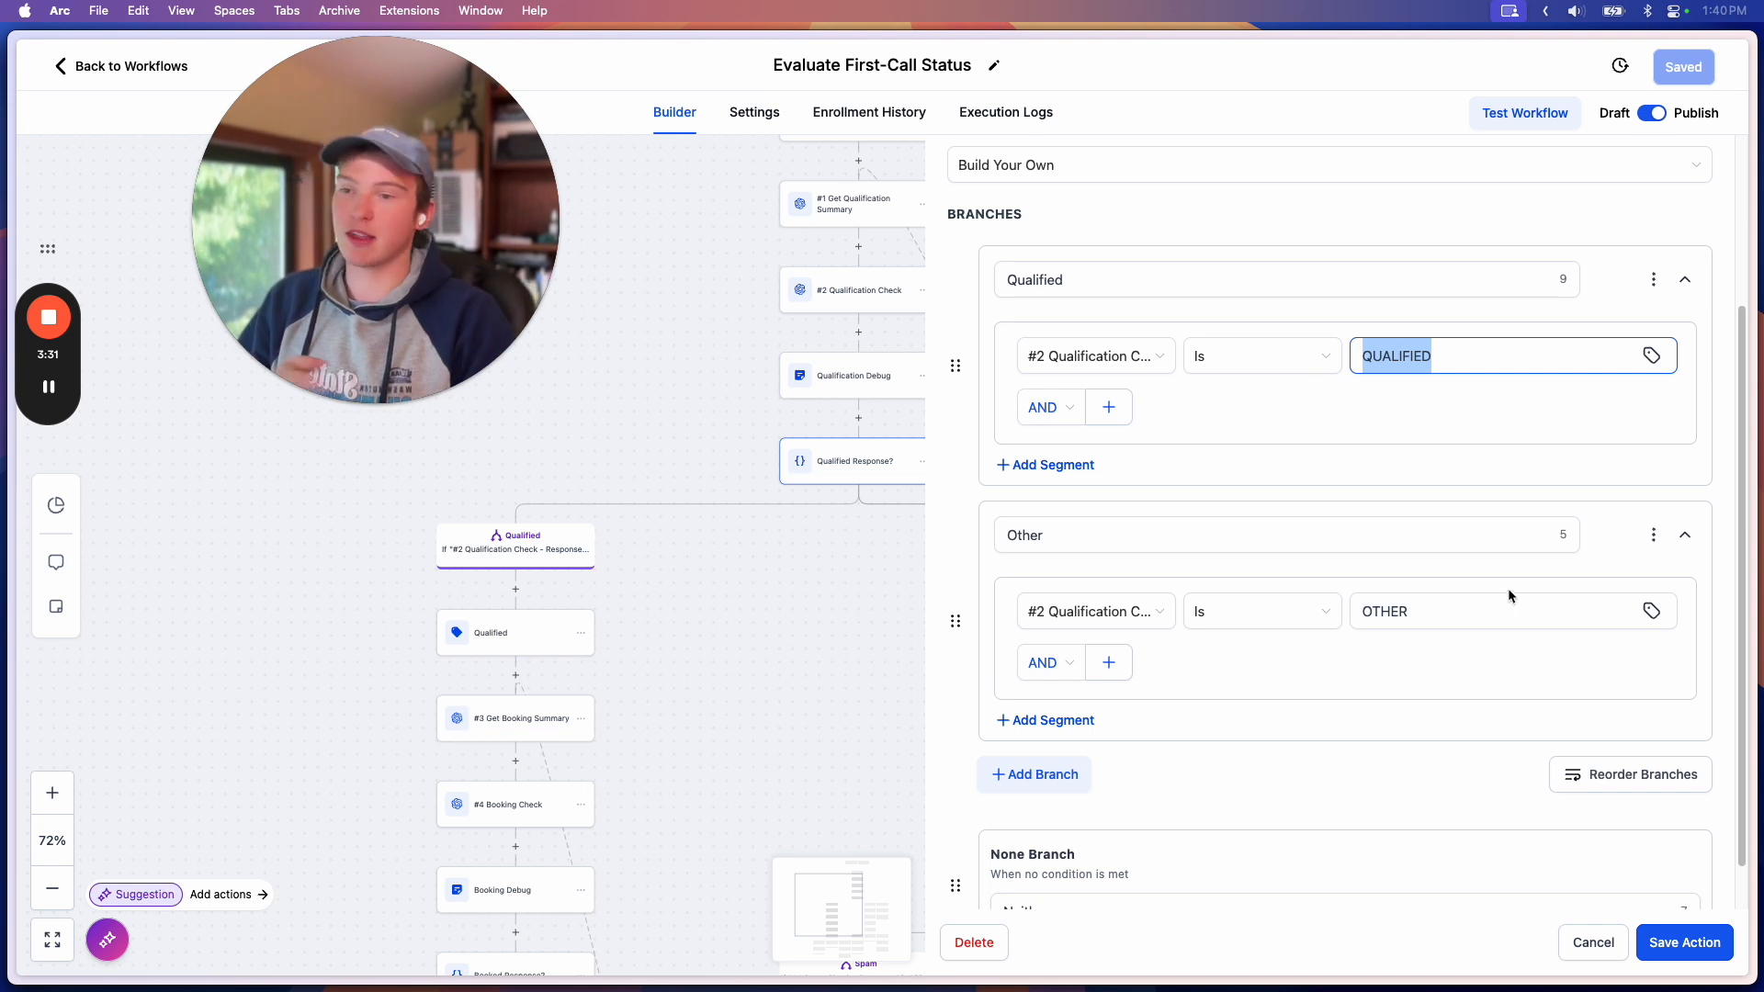
double_click(1471, 611)
scroll(1471, 613, down, 1)
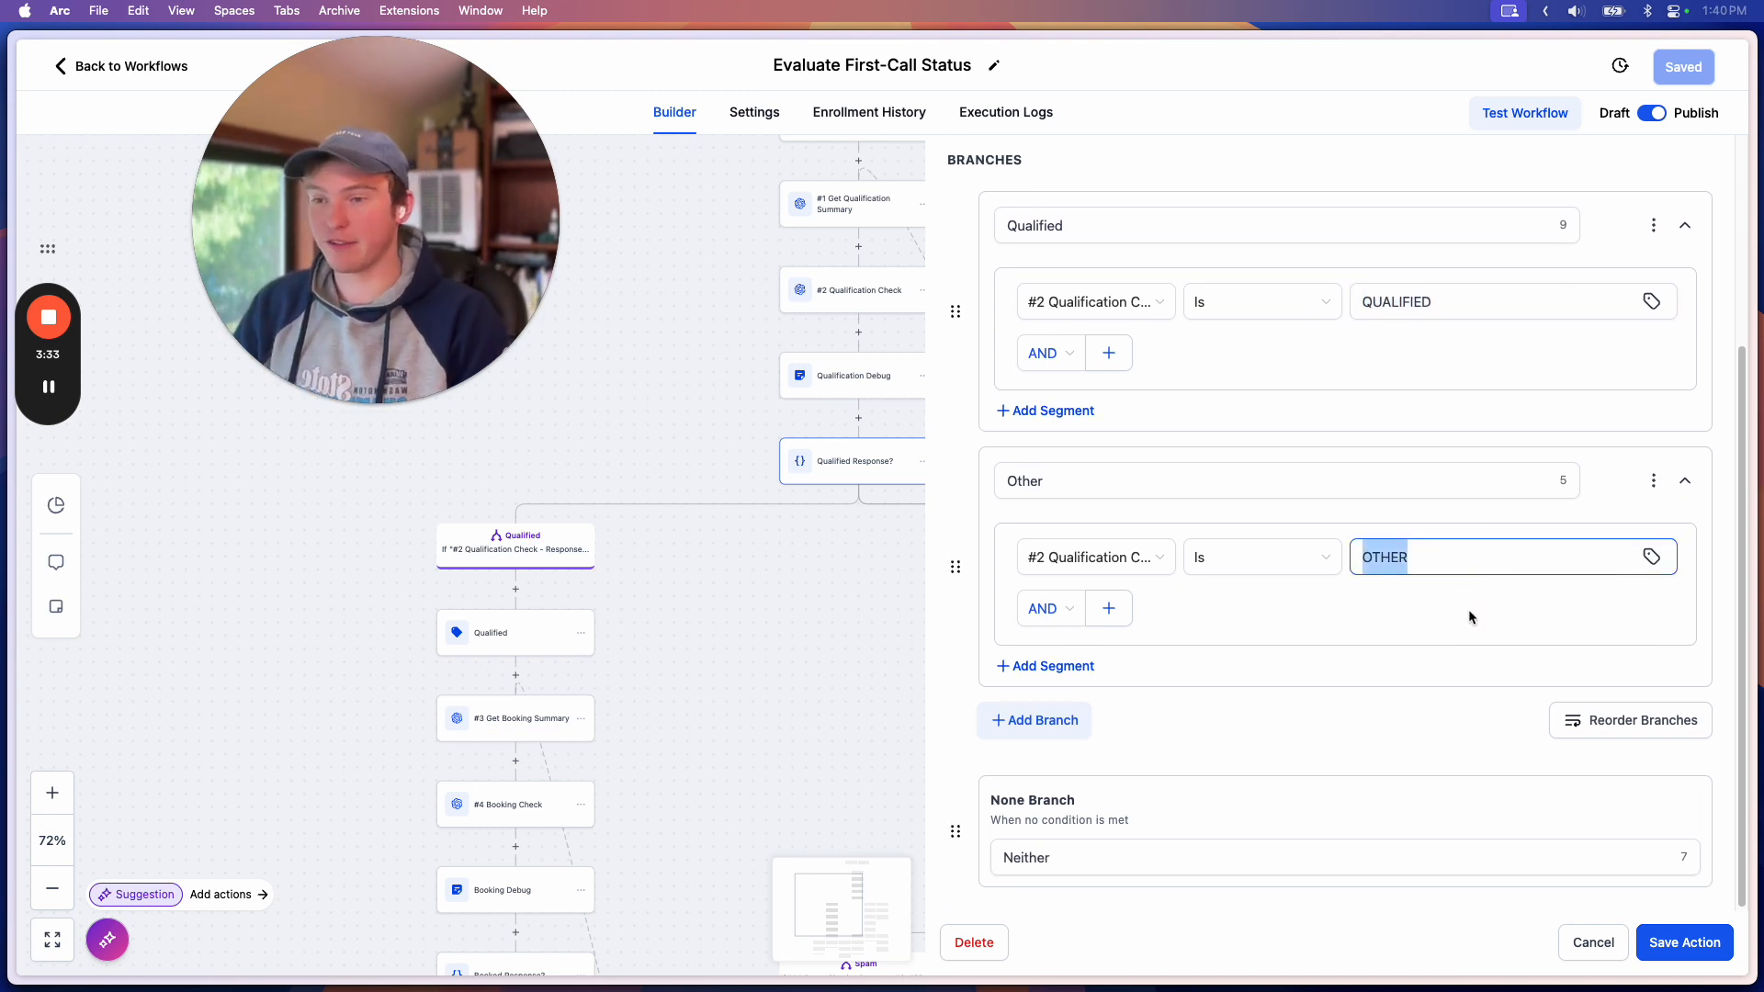
scroll(1703, 224, up, 5)
click(1701, 170)
- Recheck the QUALIFIED and OTHER reply words in the #2 Qualification Check prompt, close it, and view the Neither branch
drag(1373, 476, 1343, 625)
scroll(1004, 429, up, 1)
scroll(1012, 441, up, 2)
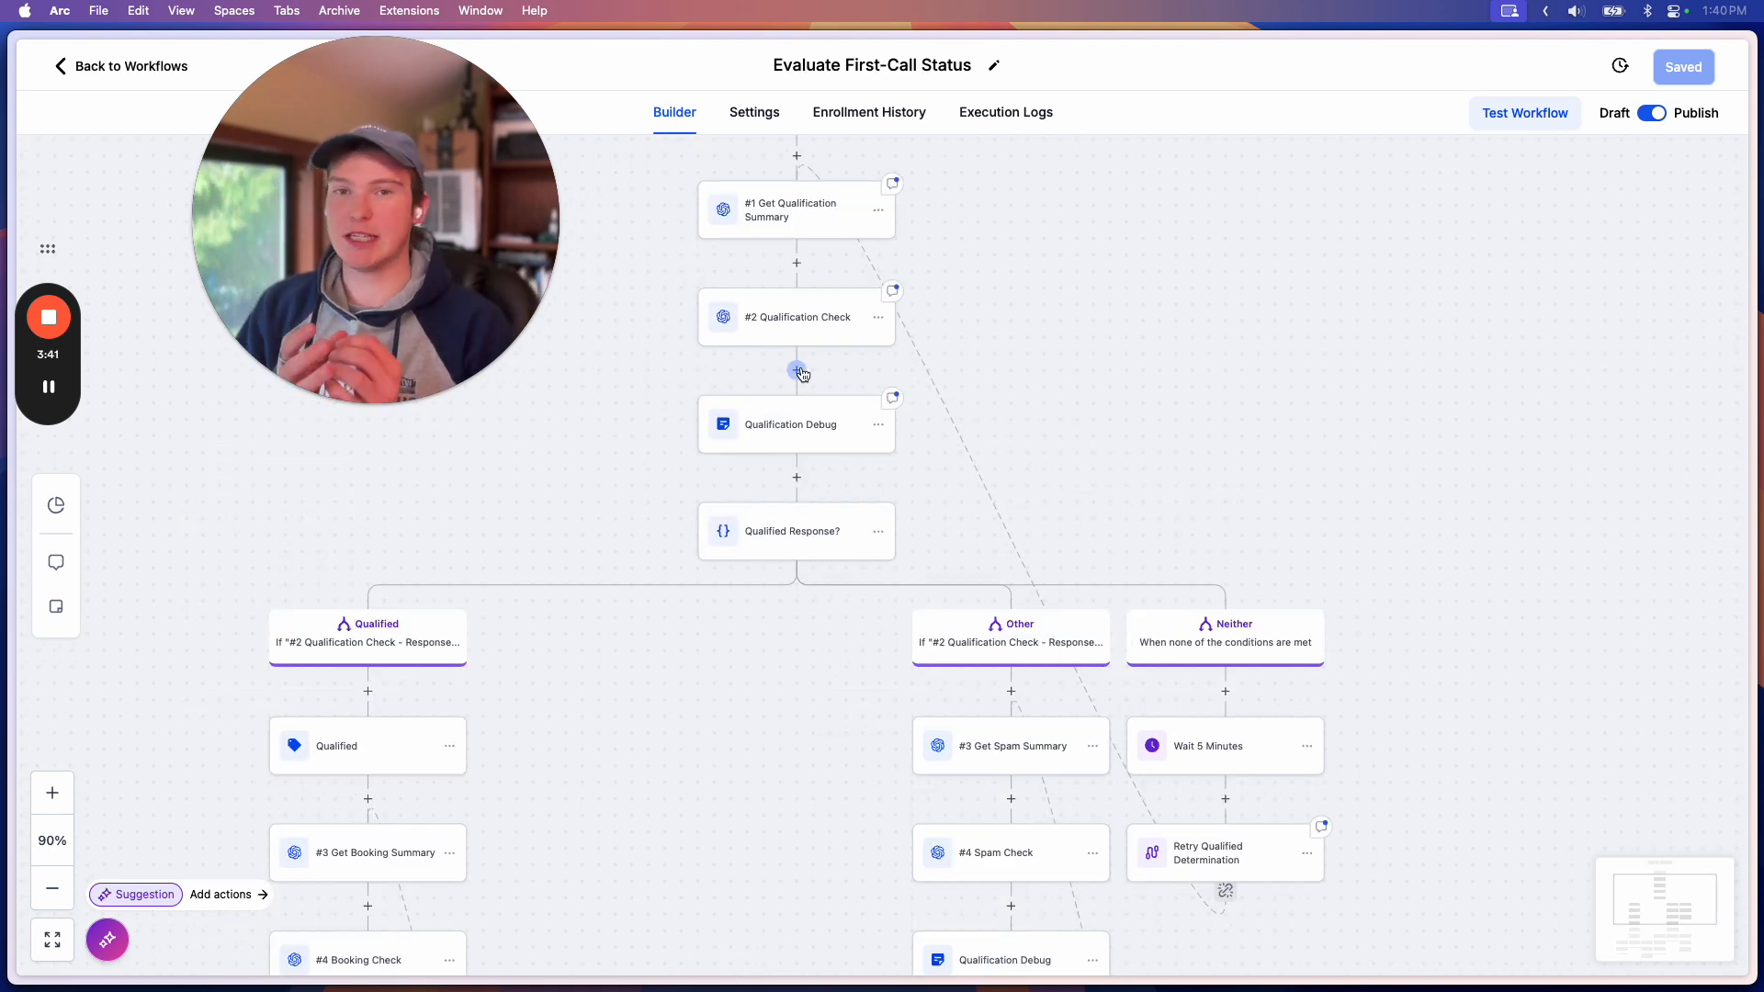
click(805, 322)
scroll(1329, 637, down, 5)
drag(1440, 705, 1287, 676)
click(1413, 710)
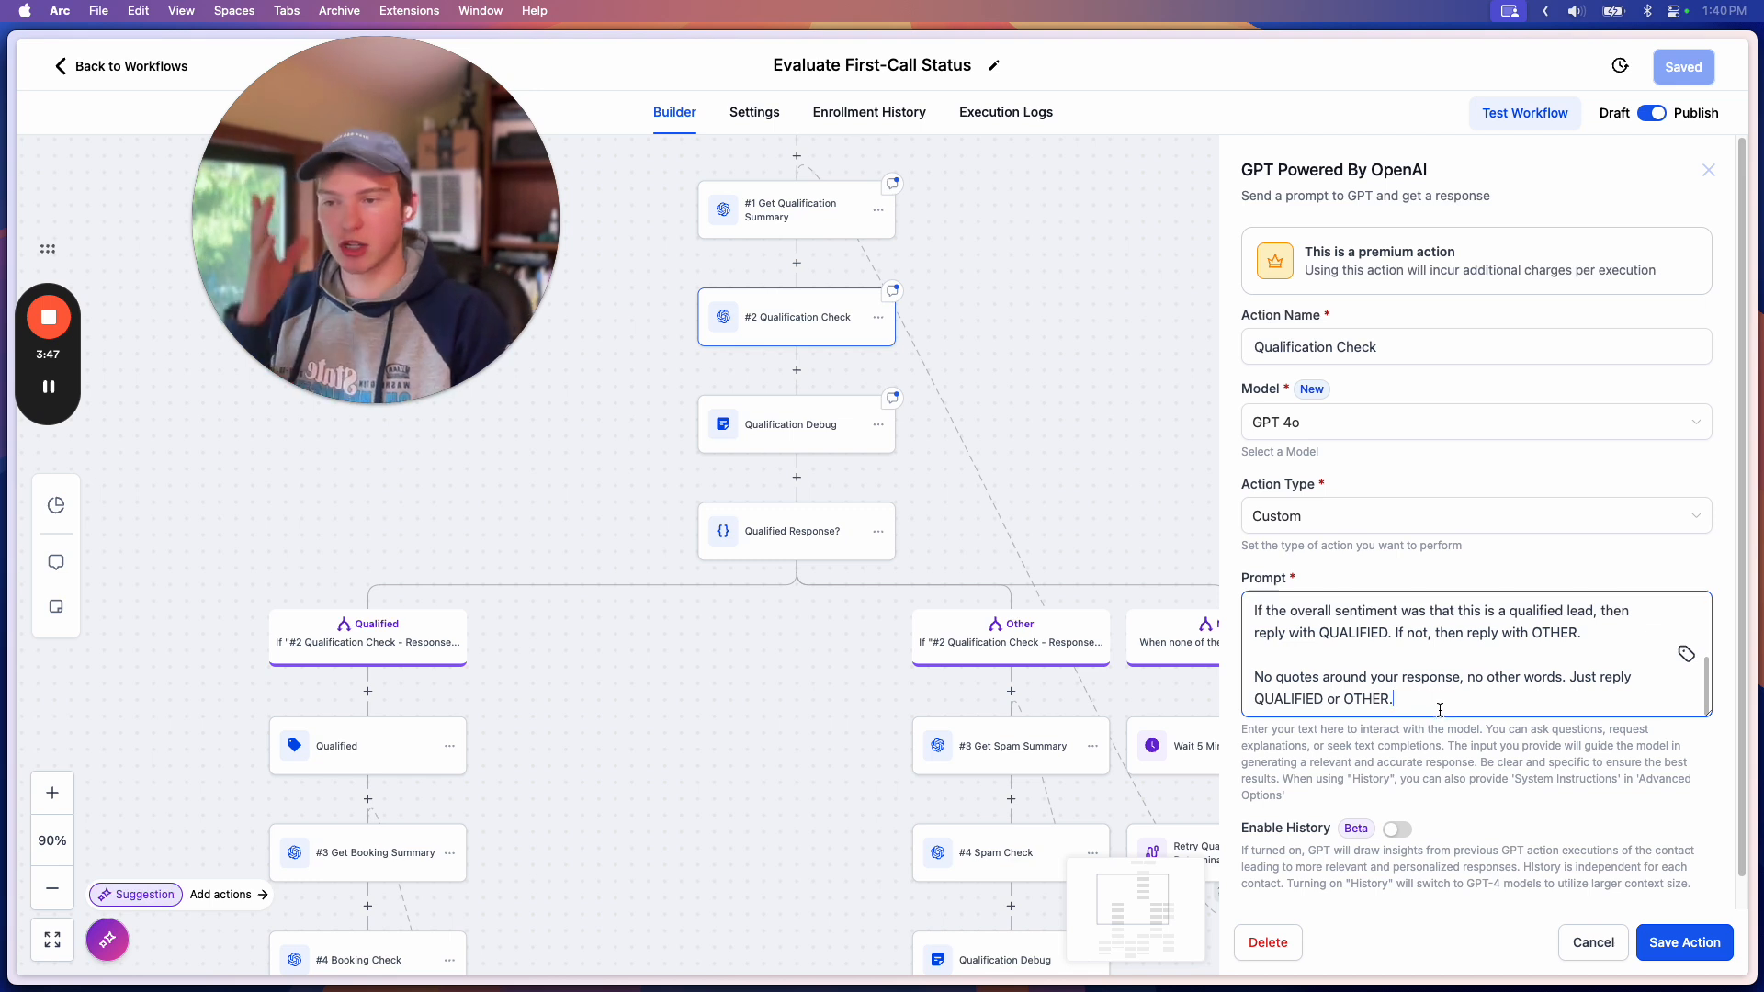
double_click(1291, 698)
double_click(1366, 698)
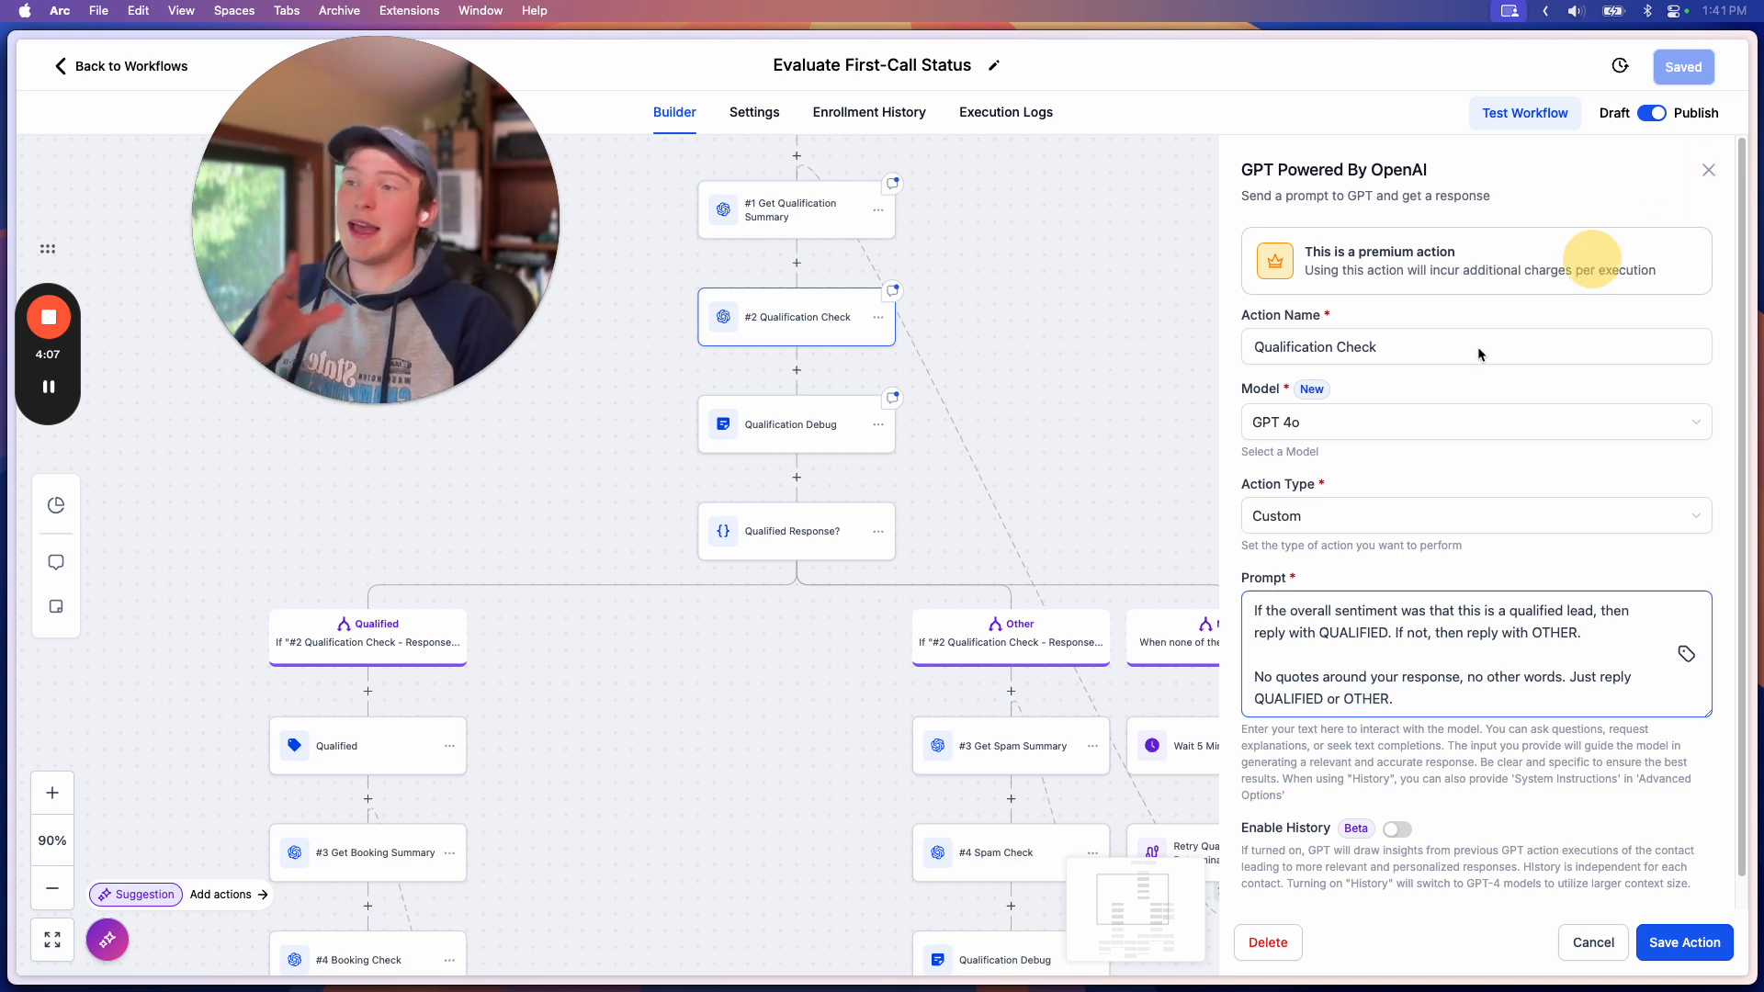
click(1703, 173)
drag(1236, 433, 1263, 364)
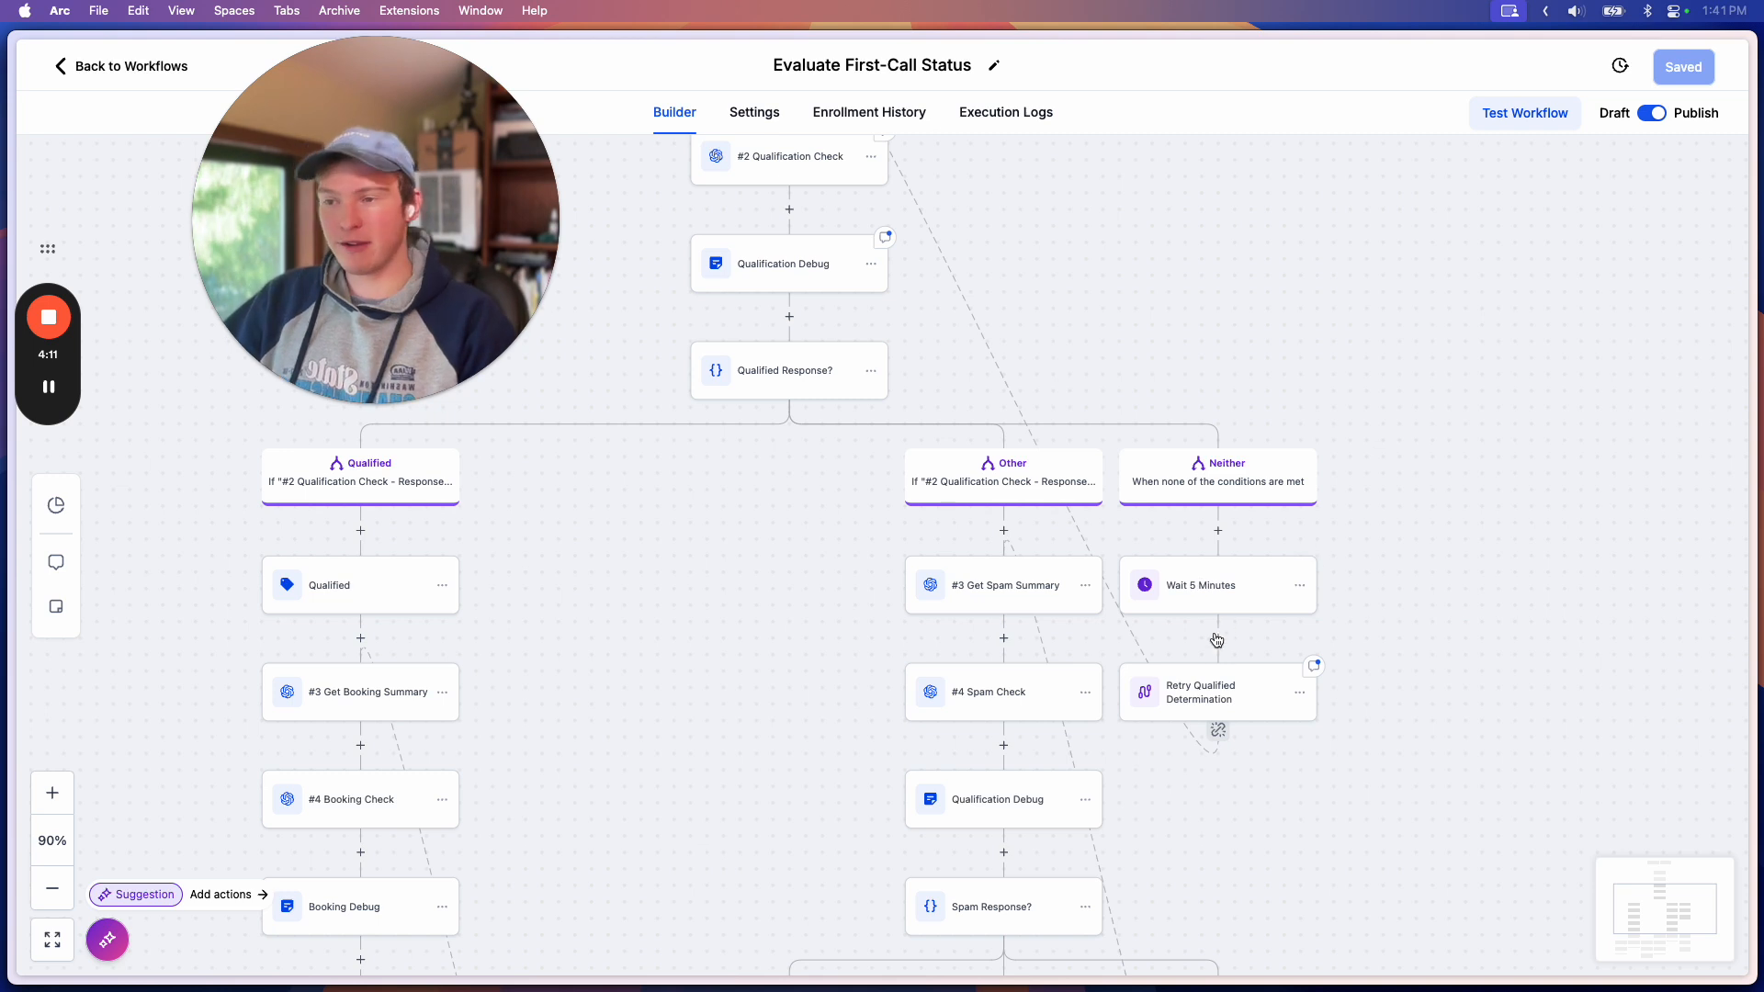
- Review the flow from #1 Get Qualification Summary through the Qualified Response? condition to its Qualified, Other and Neither branches
drag(1355, 600, 1412, 778)
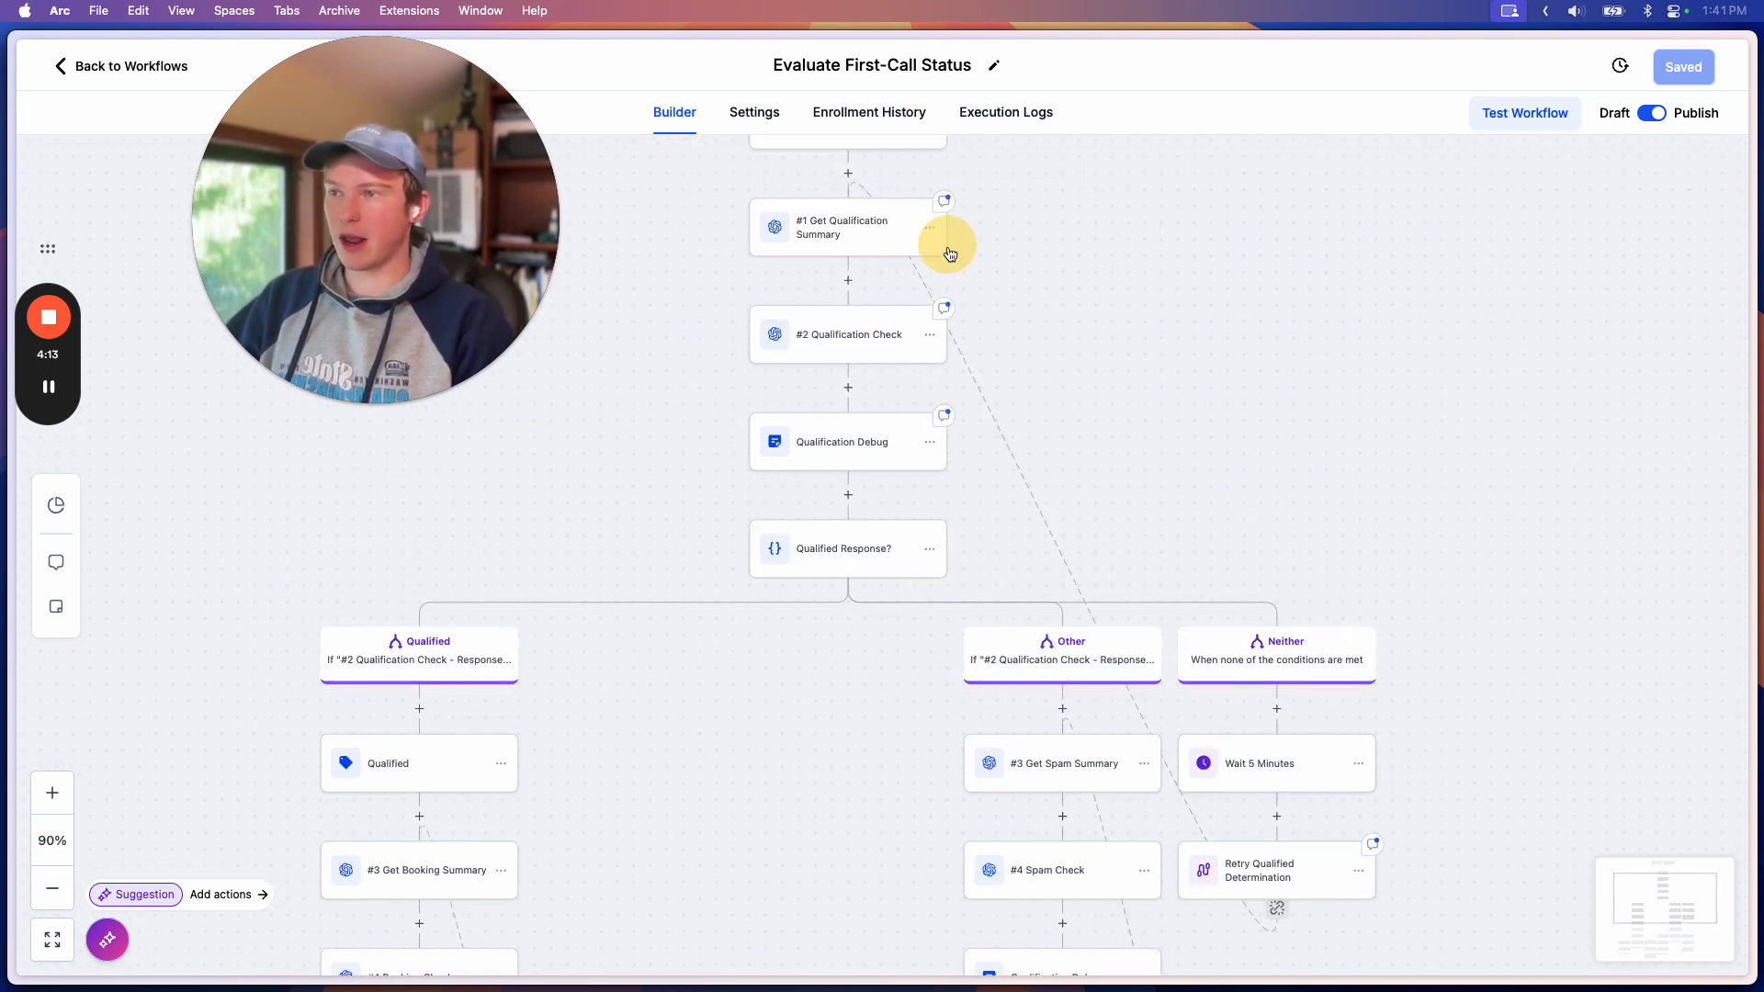
drag(999, 267, 1060, 315)
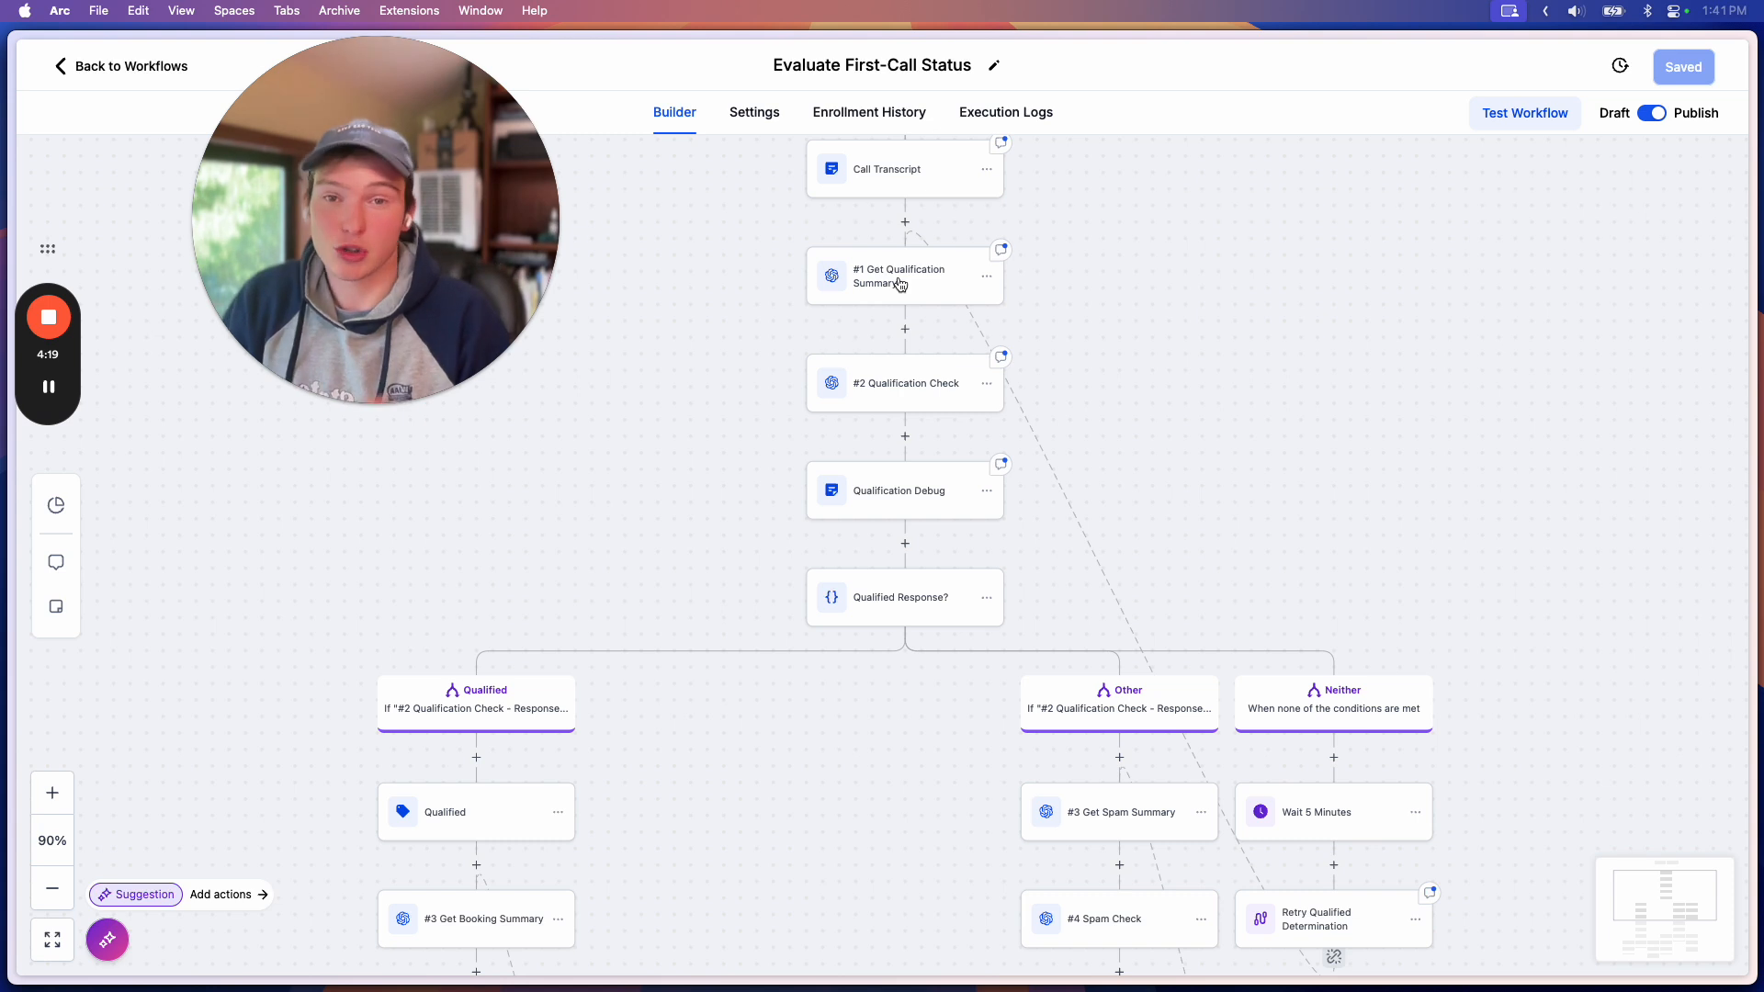
drag(1100, 391, 1193, 288)
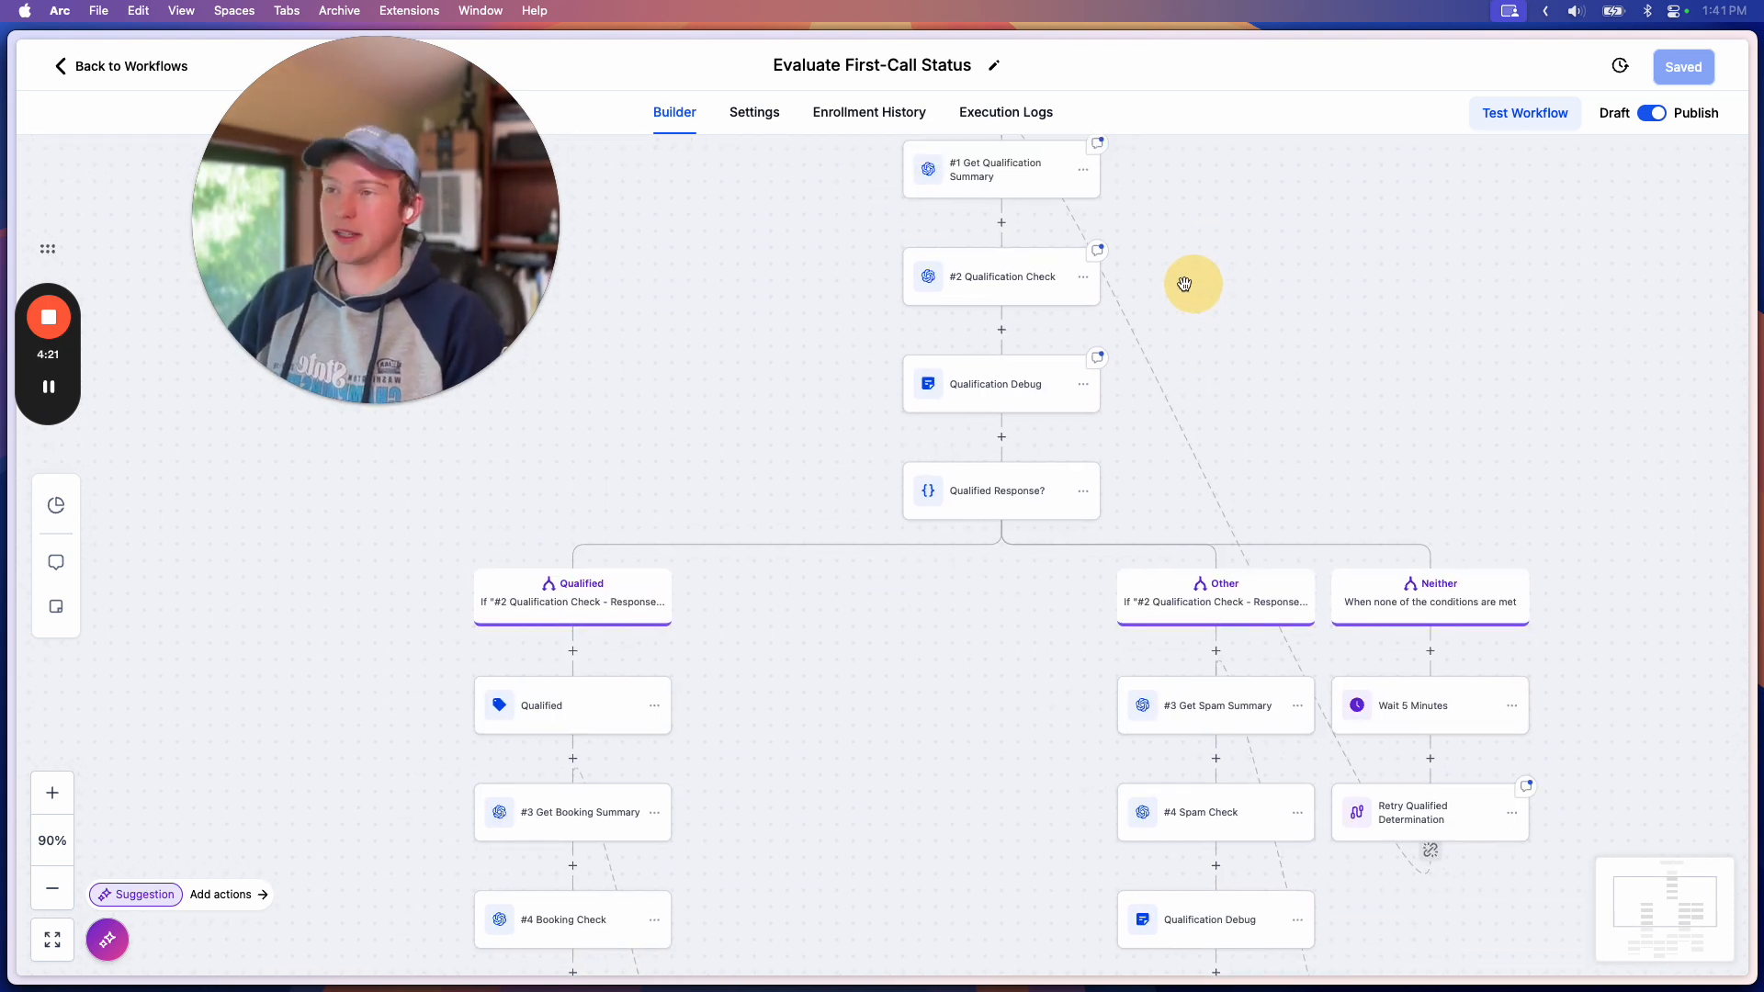
drag(1295, 340, 1217, 411)
drag(1278, 522, 1210, 260)
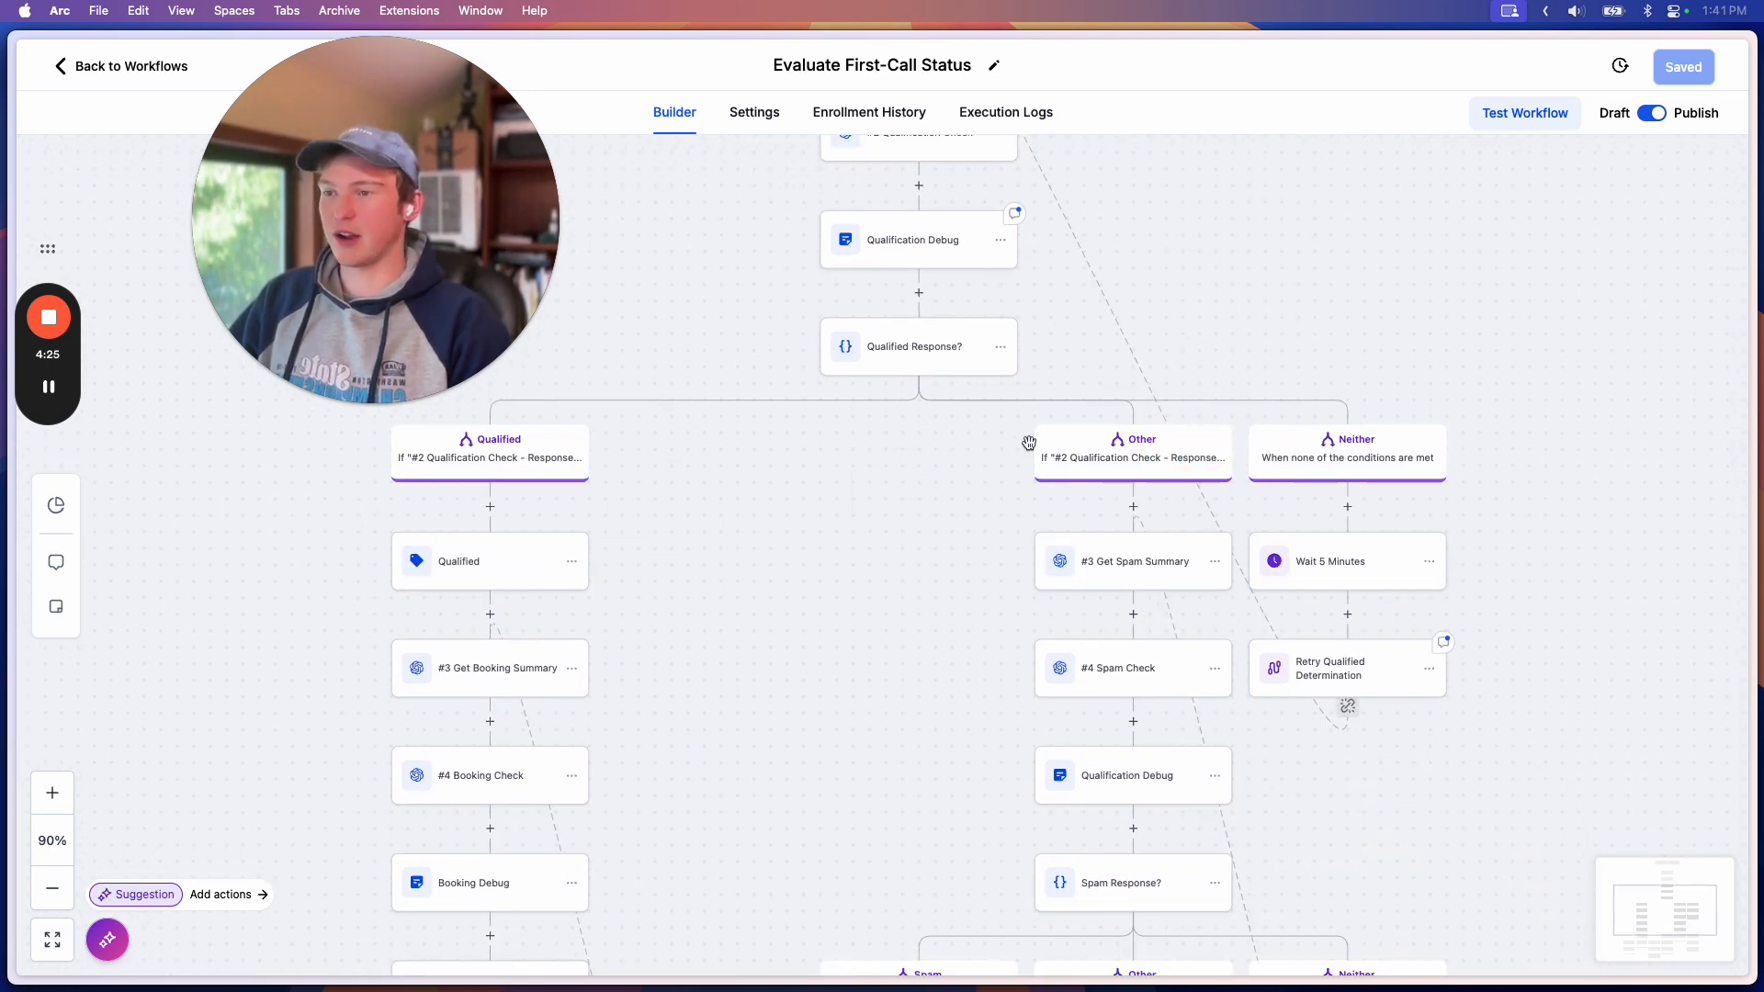
drag(942, 559, 752, 461)
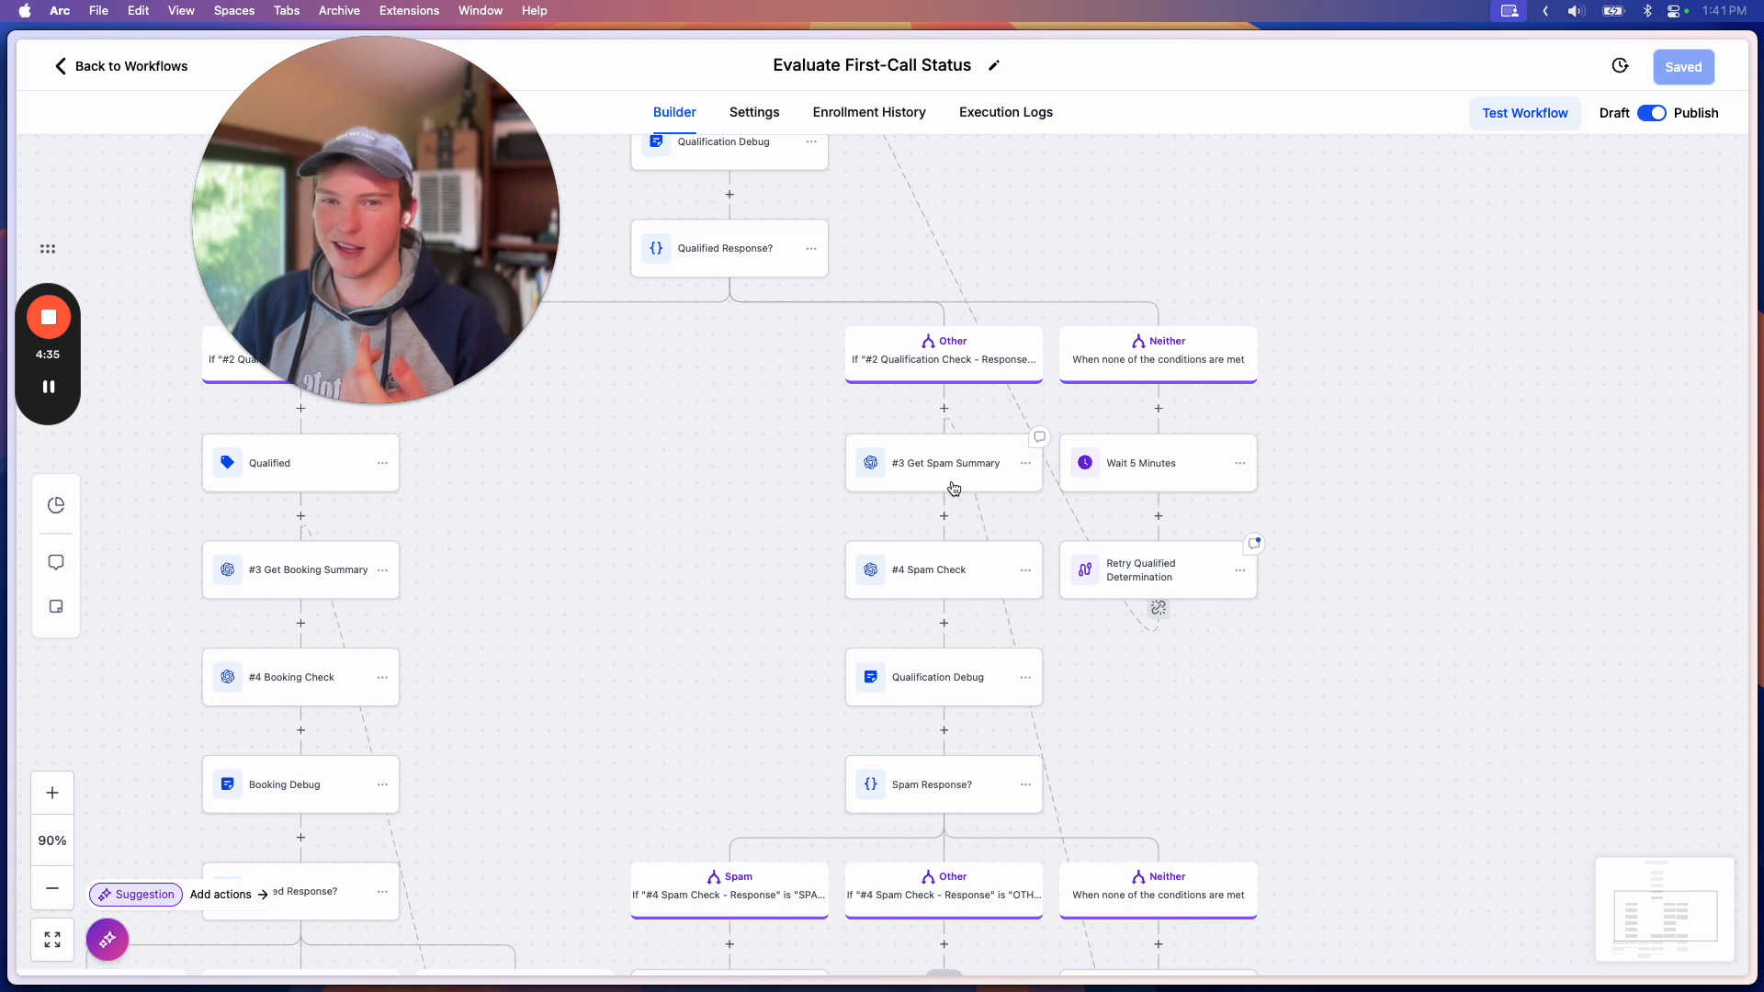
drag(1146, 689, 1144, 692)
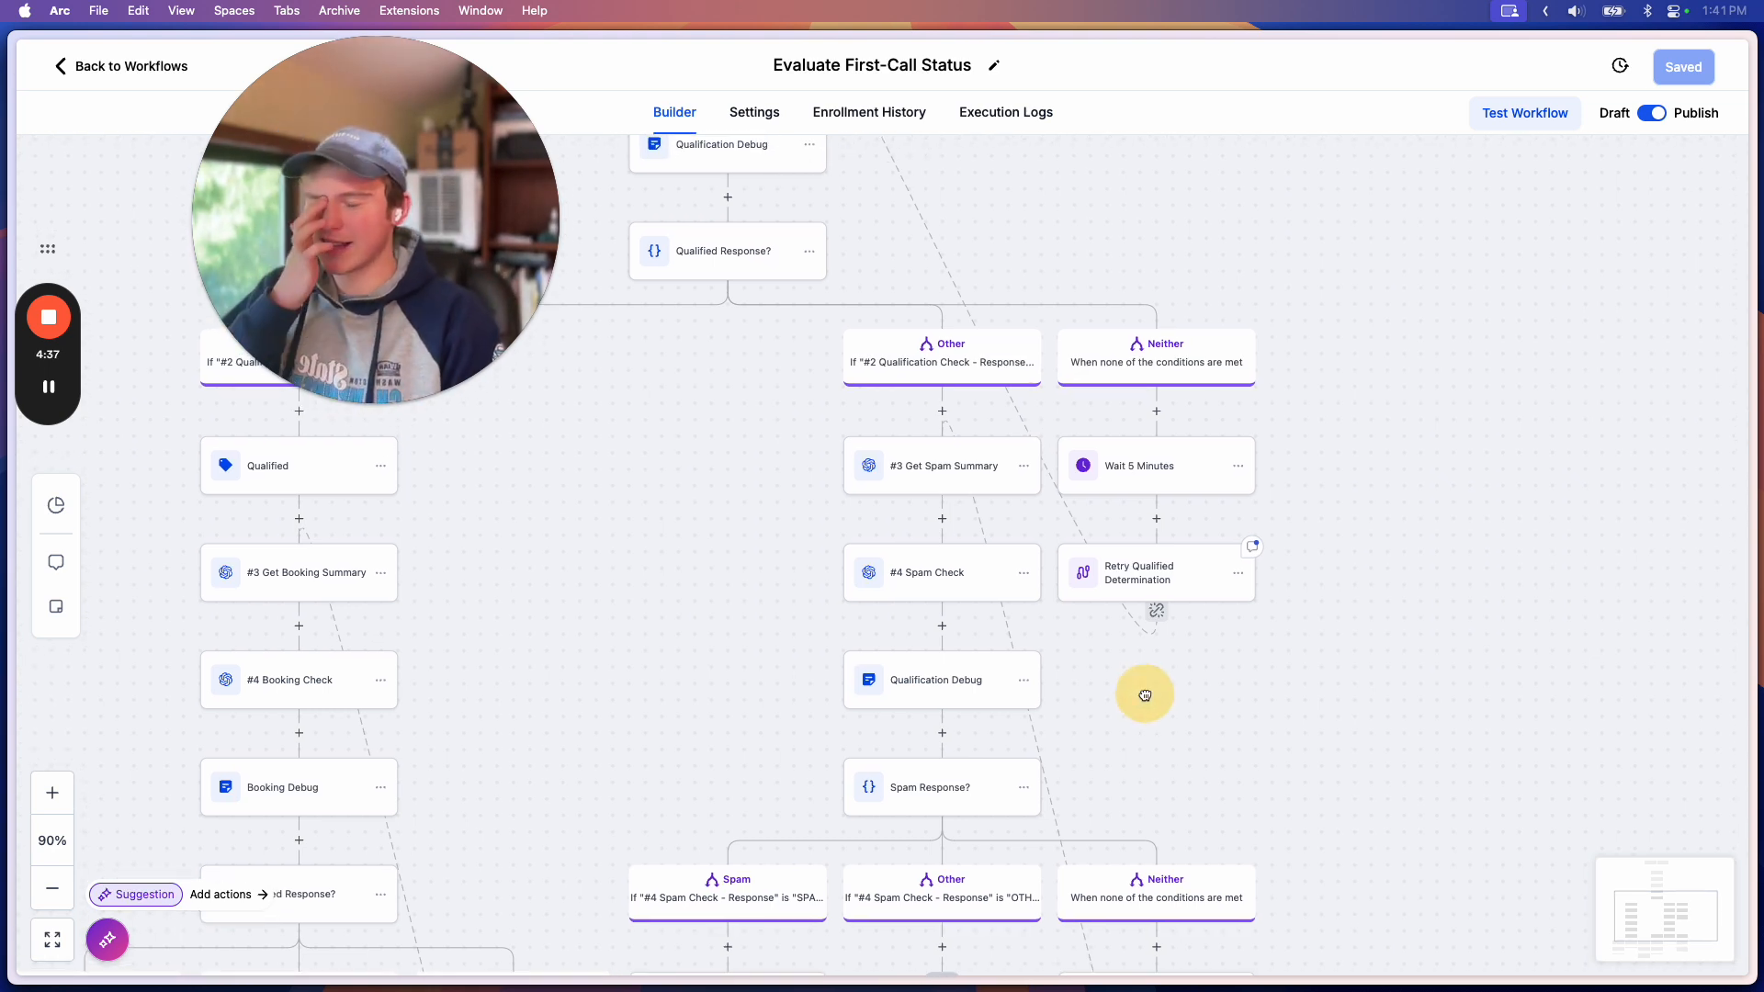
- Read through the #3 Get Spam Summary prompt in the Other branch, down to its call transcript variable, and close its settings
drag(807, 472, 804, 446)
click(869, 437)
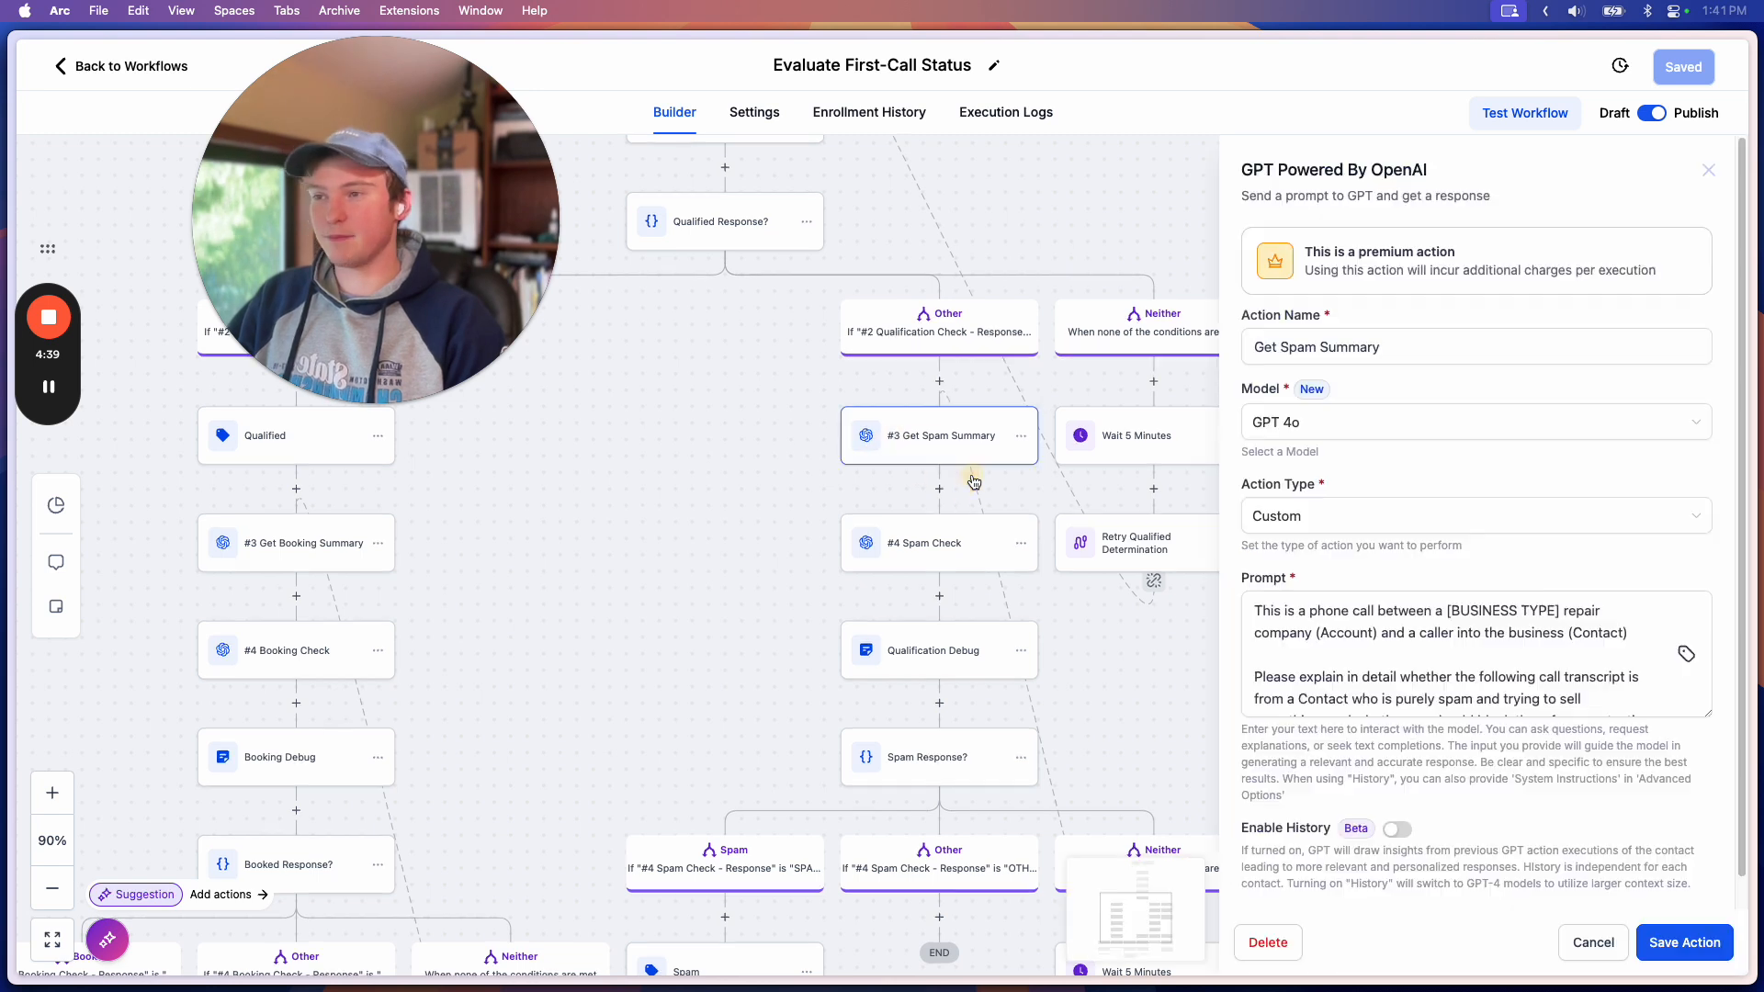
scroll(1360, 606, down, 3)
scroll(1413, 649, up, 3)
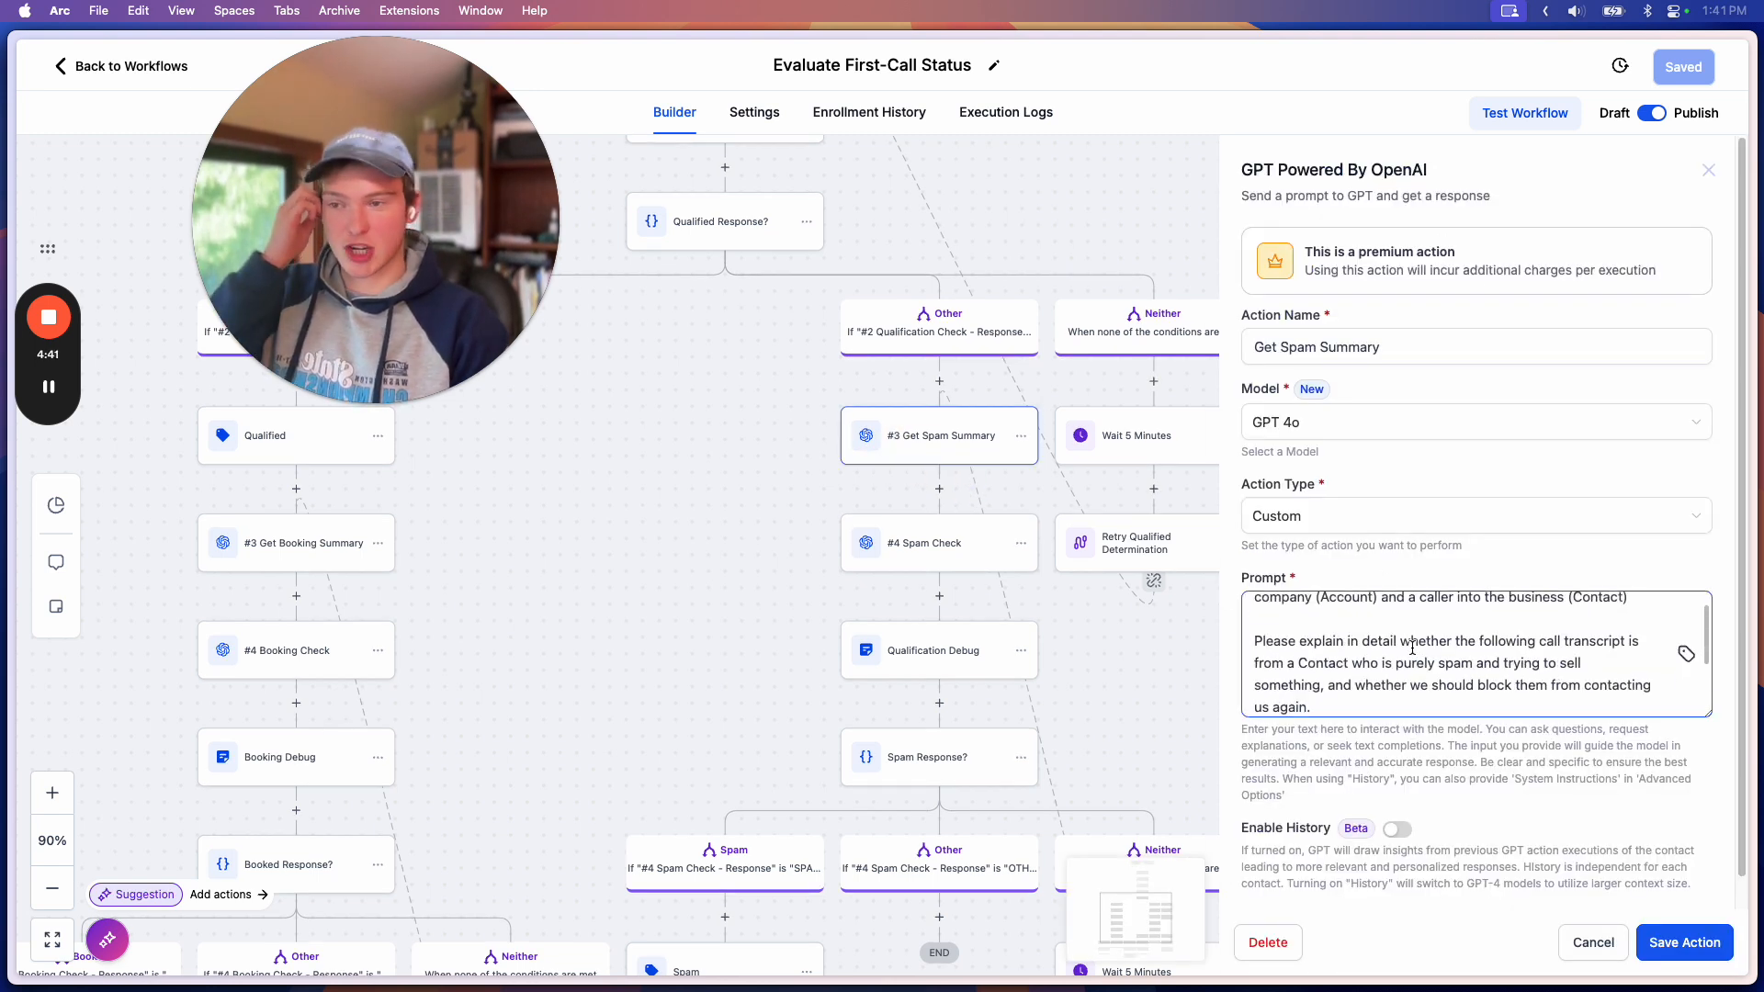
scroll(1412, 649, down, 4)
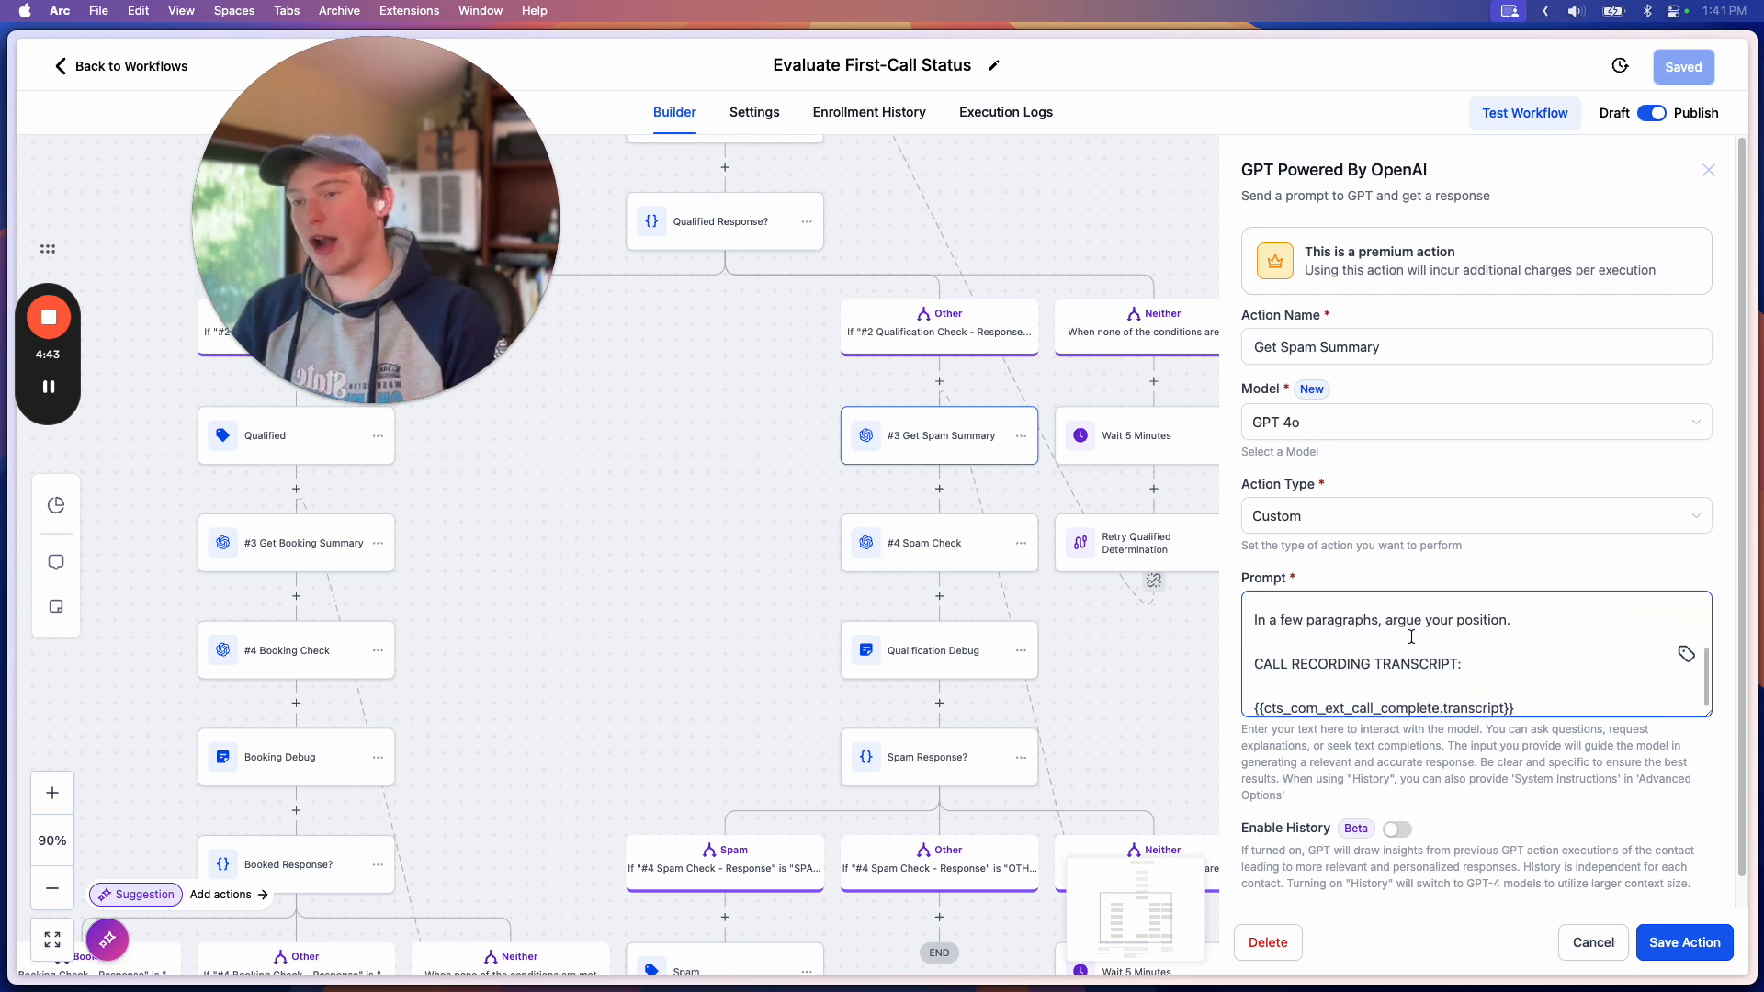
scroll(1410, 642, up, 2)
scroll(1409, 635, down, 2)
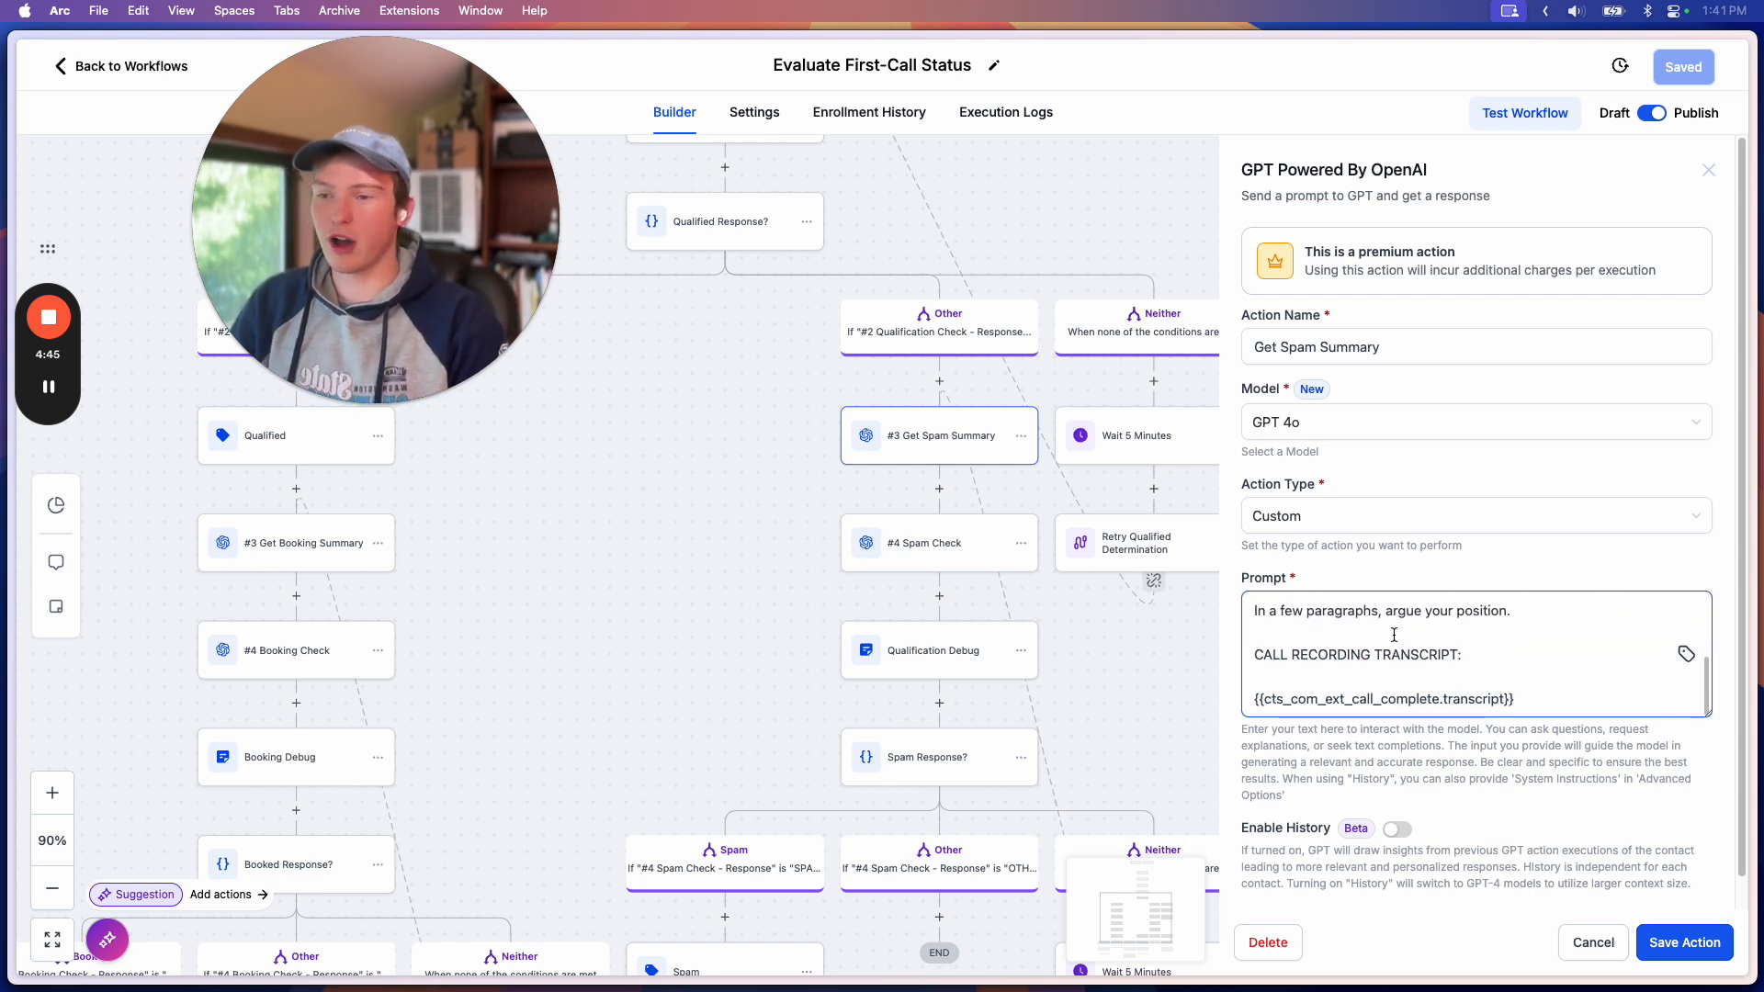
scroll(1408, 635, up, 5)
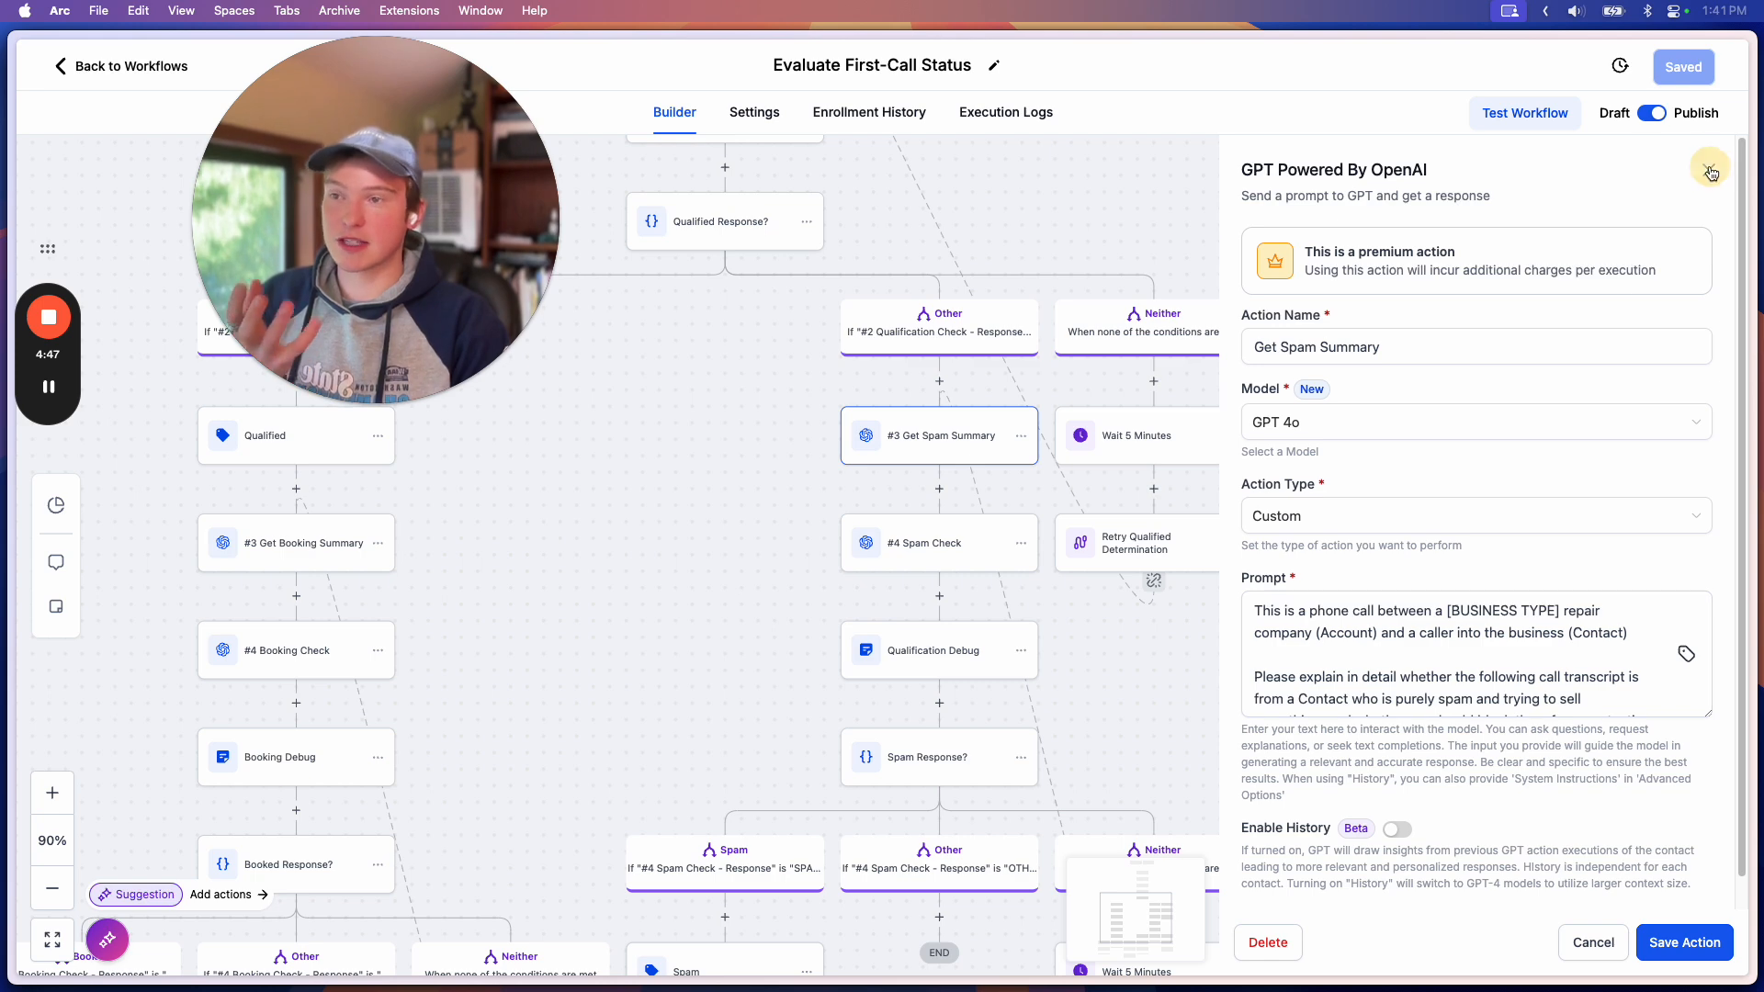
click(1709, 170)
- Inspect the SPAM and OTHER reply instructions in the #4 Spam Check prompt and close the action's settings
scroll(1311, 607, left, 3)
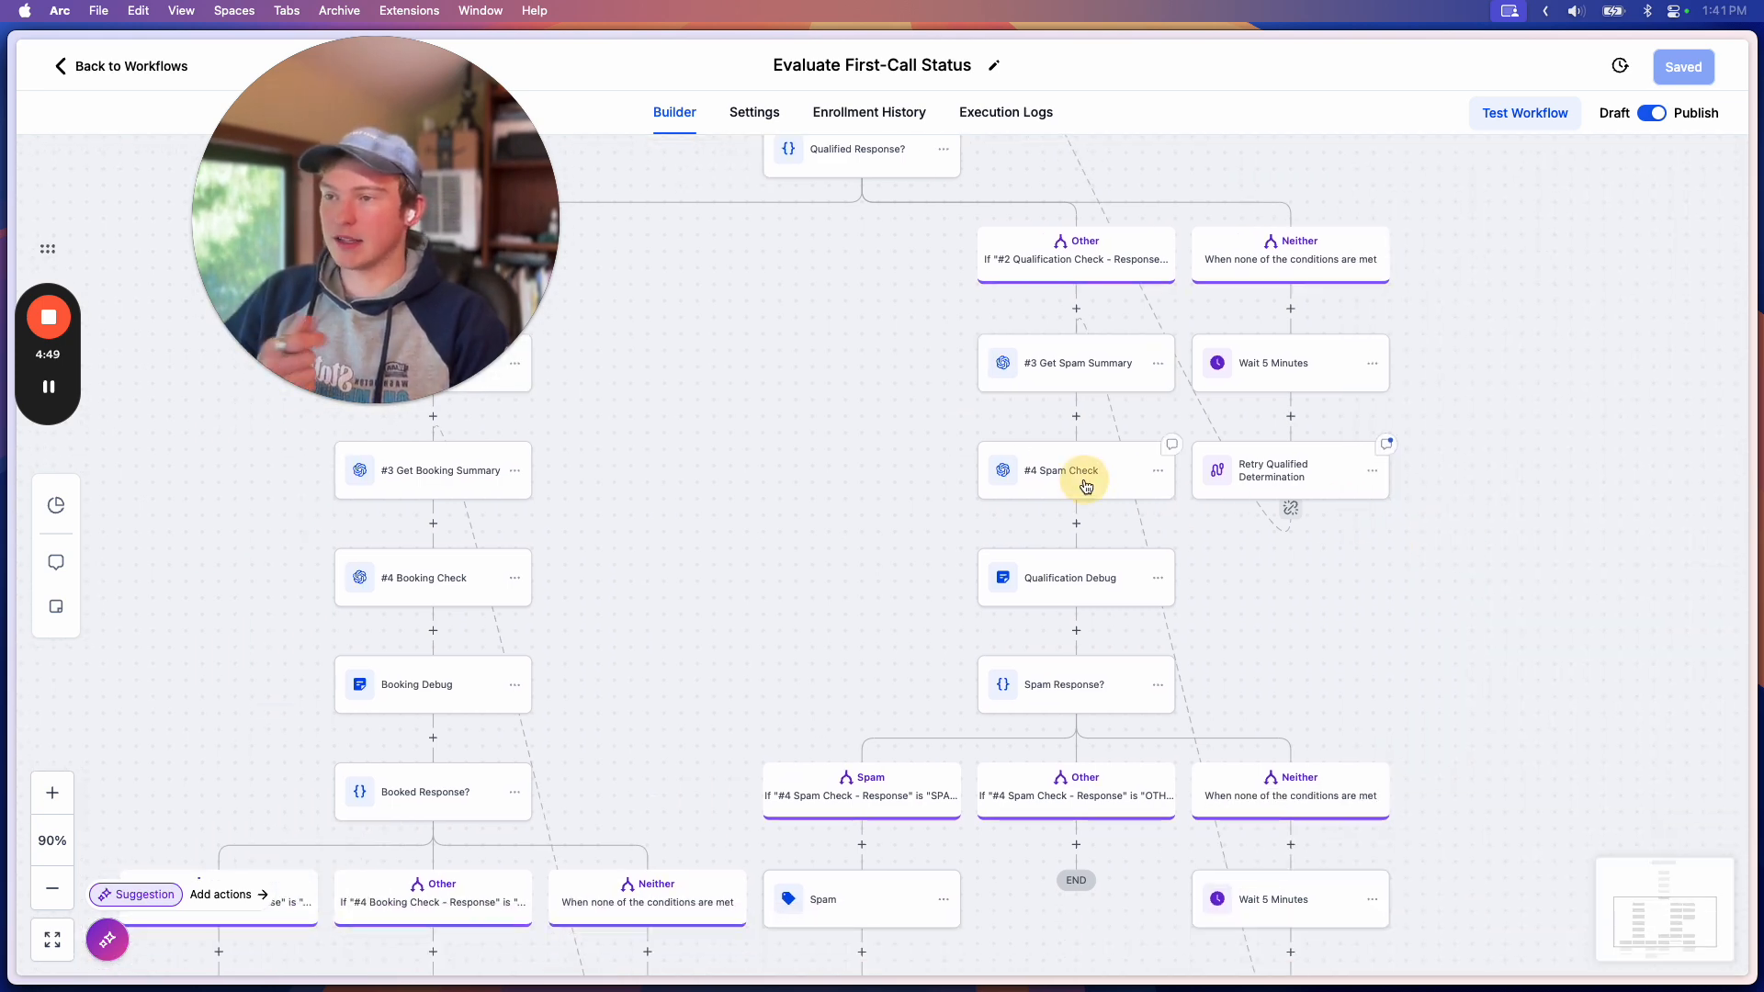
click(1082, 498)
scroll(1393, 654, down, 5)
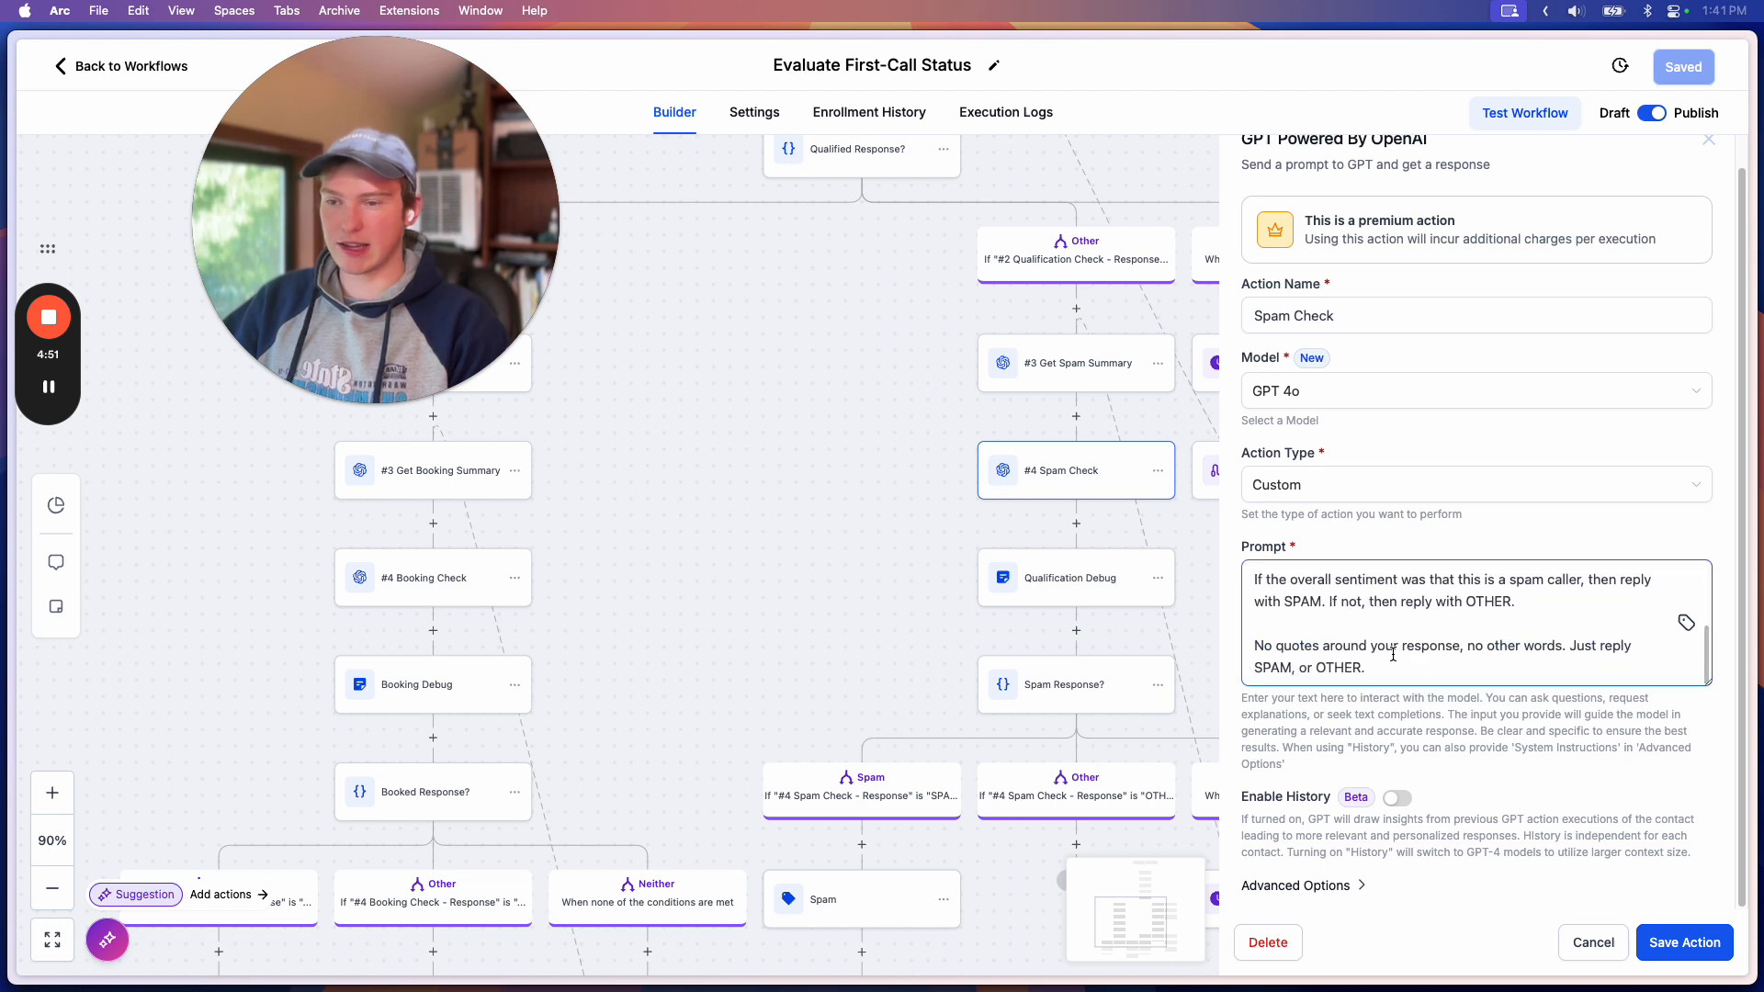
click(1710, 145)
- Inspect the Enable DND action in the Spam branch and close it without changes
drag(808, 572, 844, 319)
drag(1050, 710, 1016, 733)
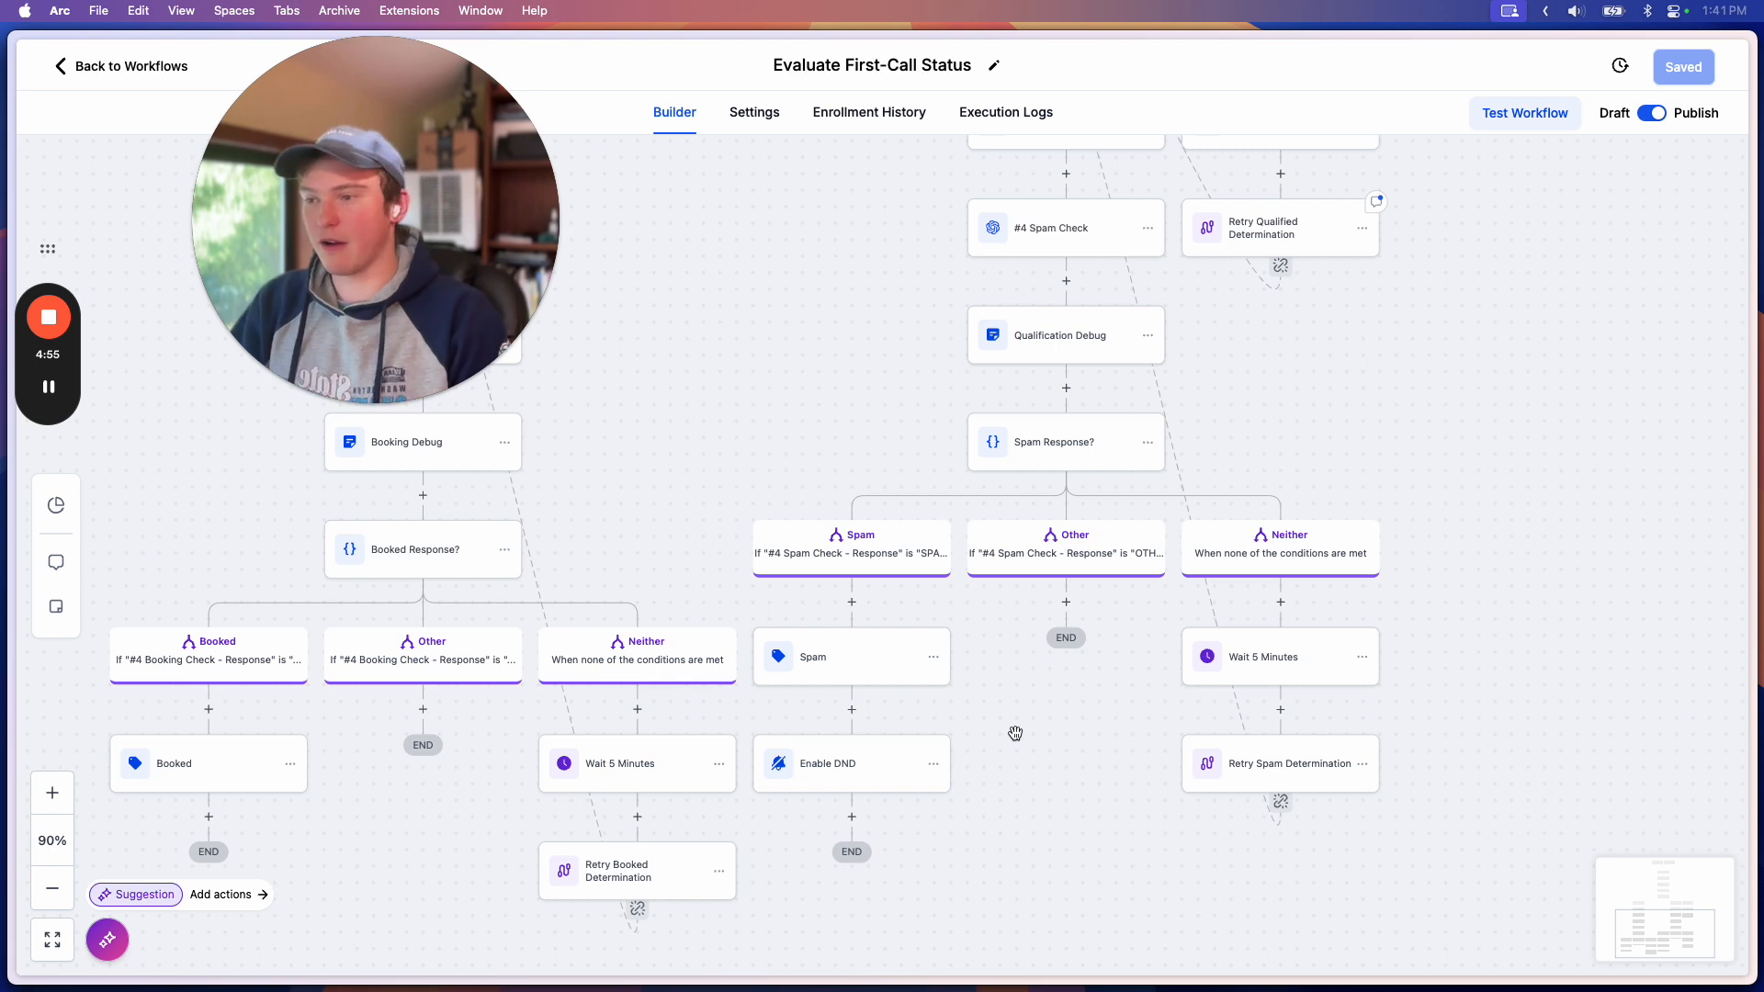
click(835, 772)
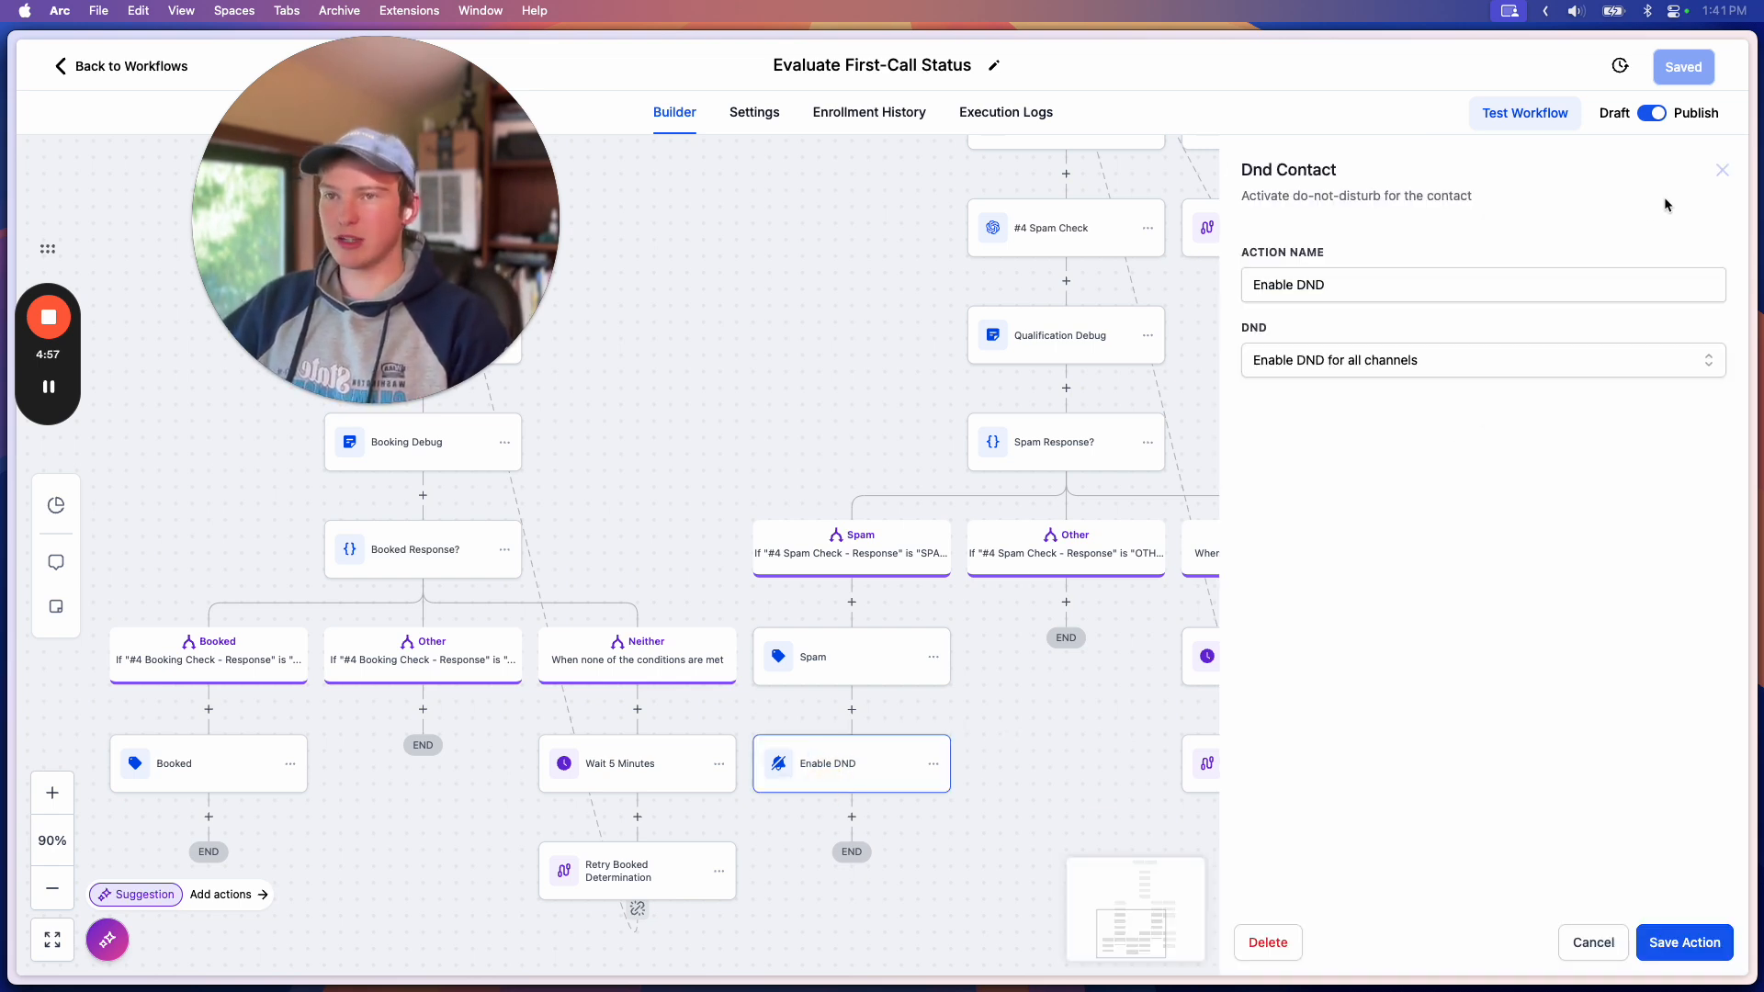
click(1722, 170)
- Examine the Qualified branch, from the Qualified tag through the booking summary and check to the Booked Response? condition
drag(1099, 666, 1119, 705)
drag(1236, 421, 1369, 586)
drag(982, 539, 1149, 488)
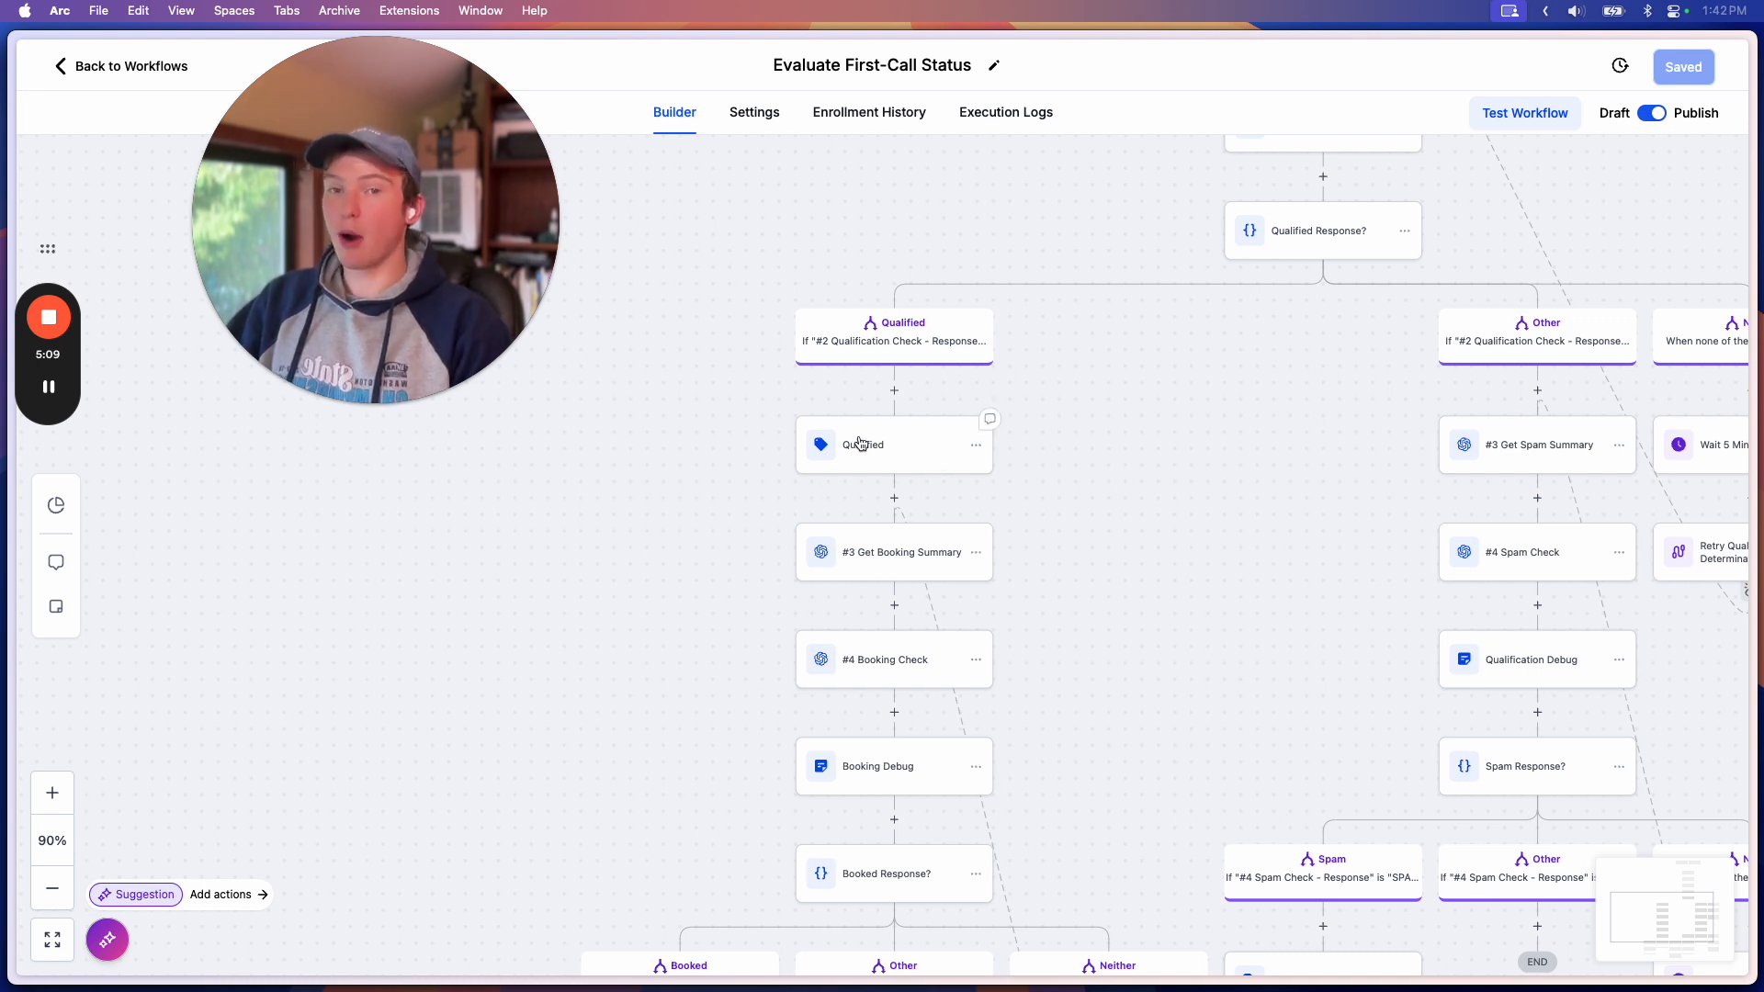
drag(1046, 613, 1044, 466)
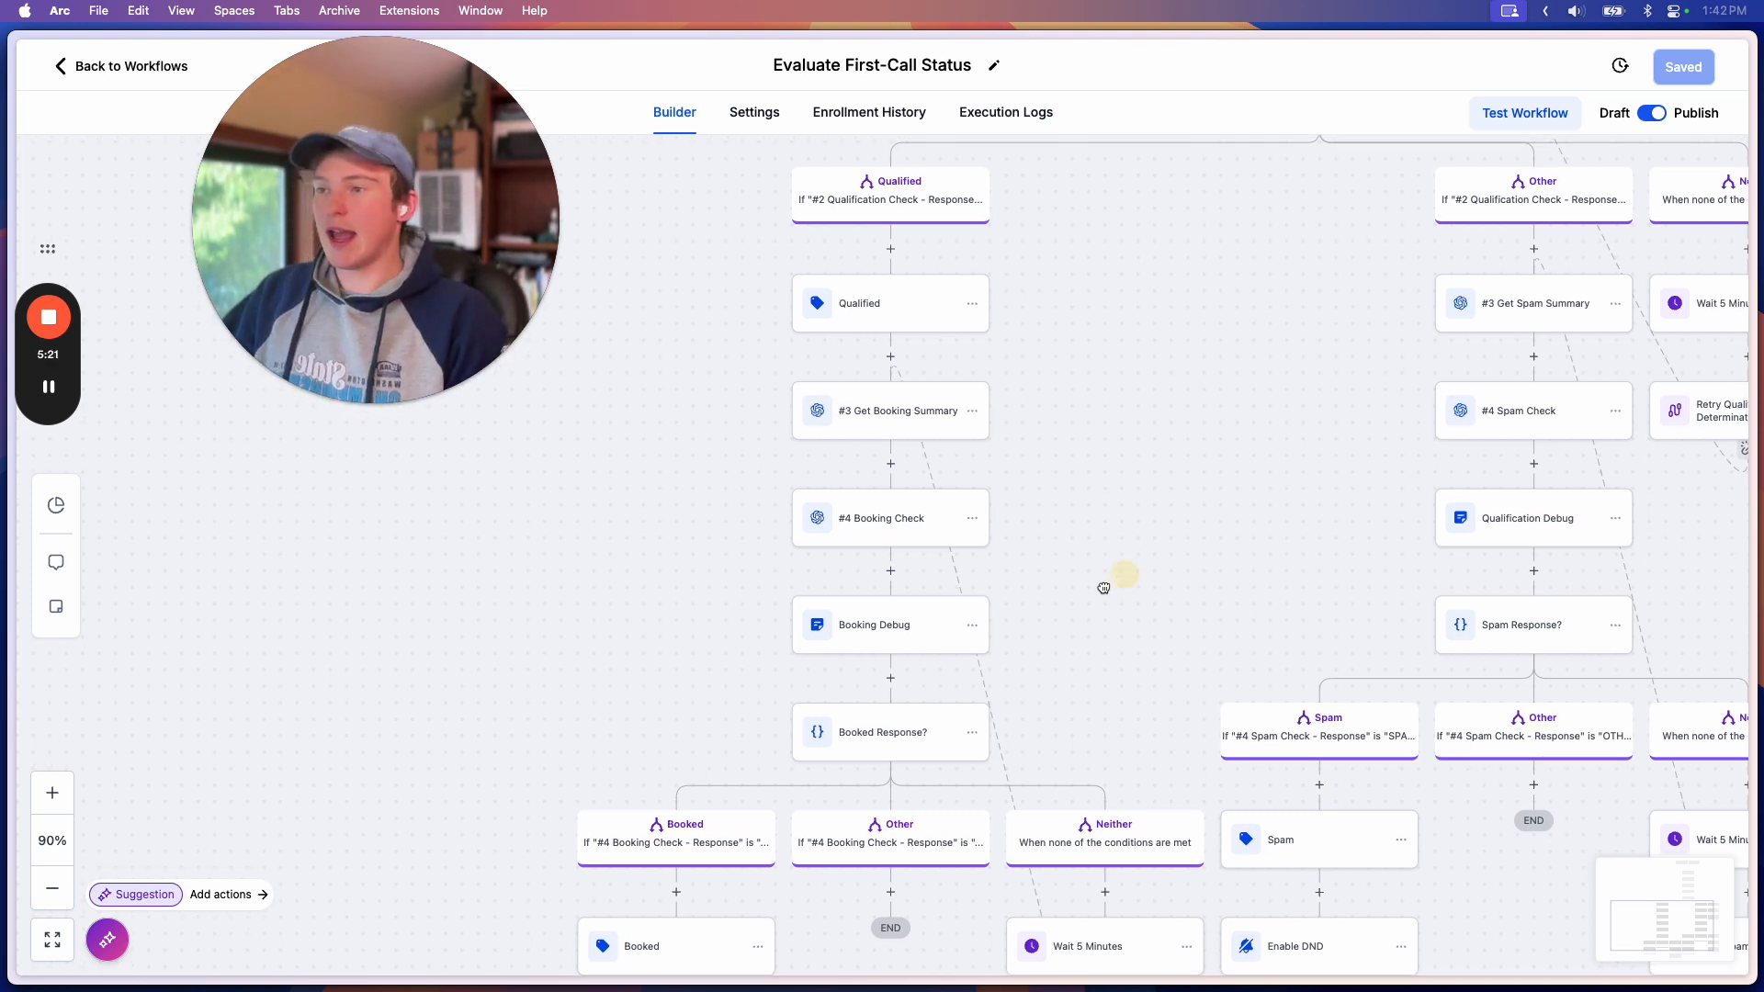
scroll(1131, 567, up, 2)
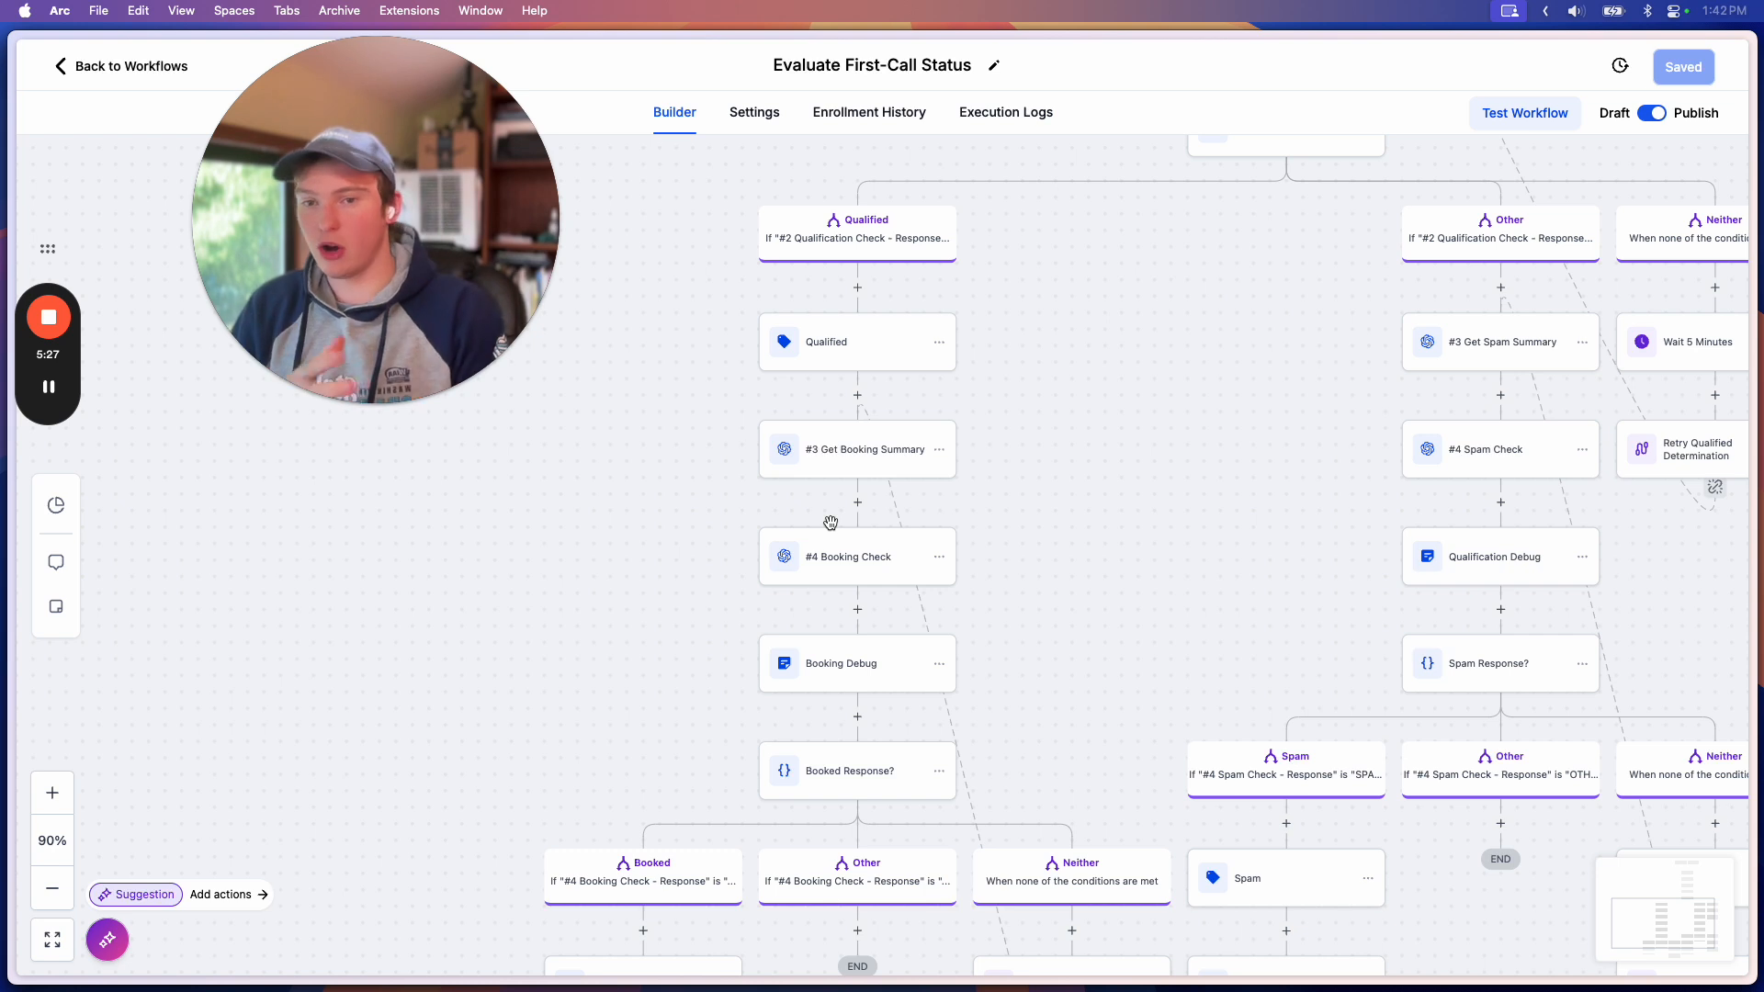
mouse_move(1209, 410)
mouse_down()
mouse_move(1174, 540)
mouse_move(1179, 397)
mouse_up()
drag(1124, 526, 1121, 457)
drag(1134, 317, 1132, 383)
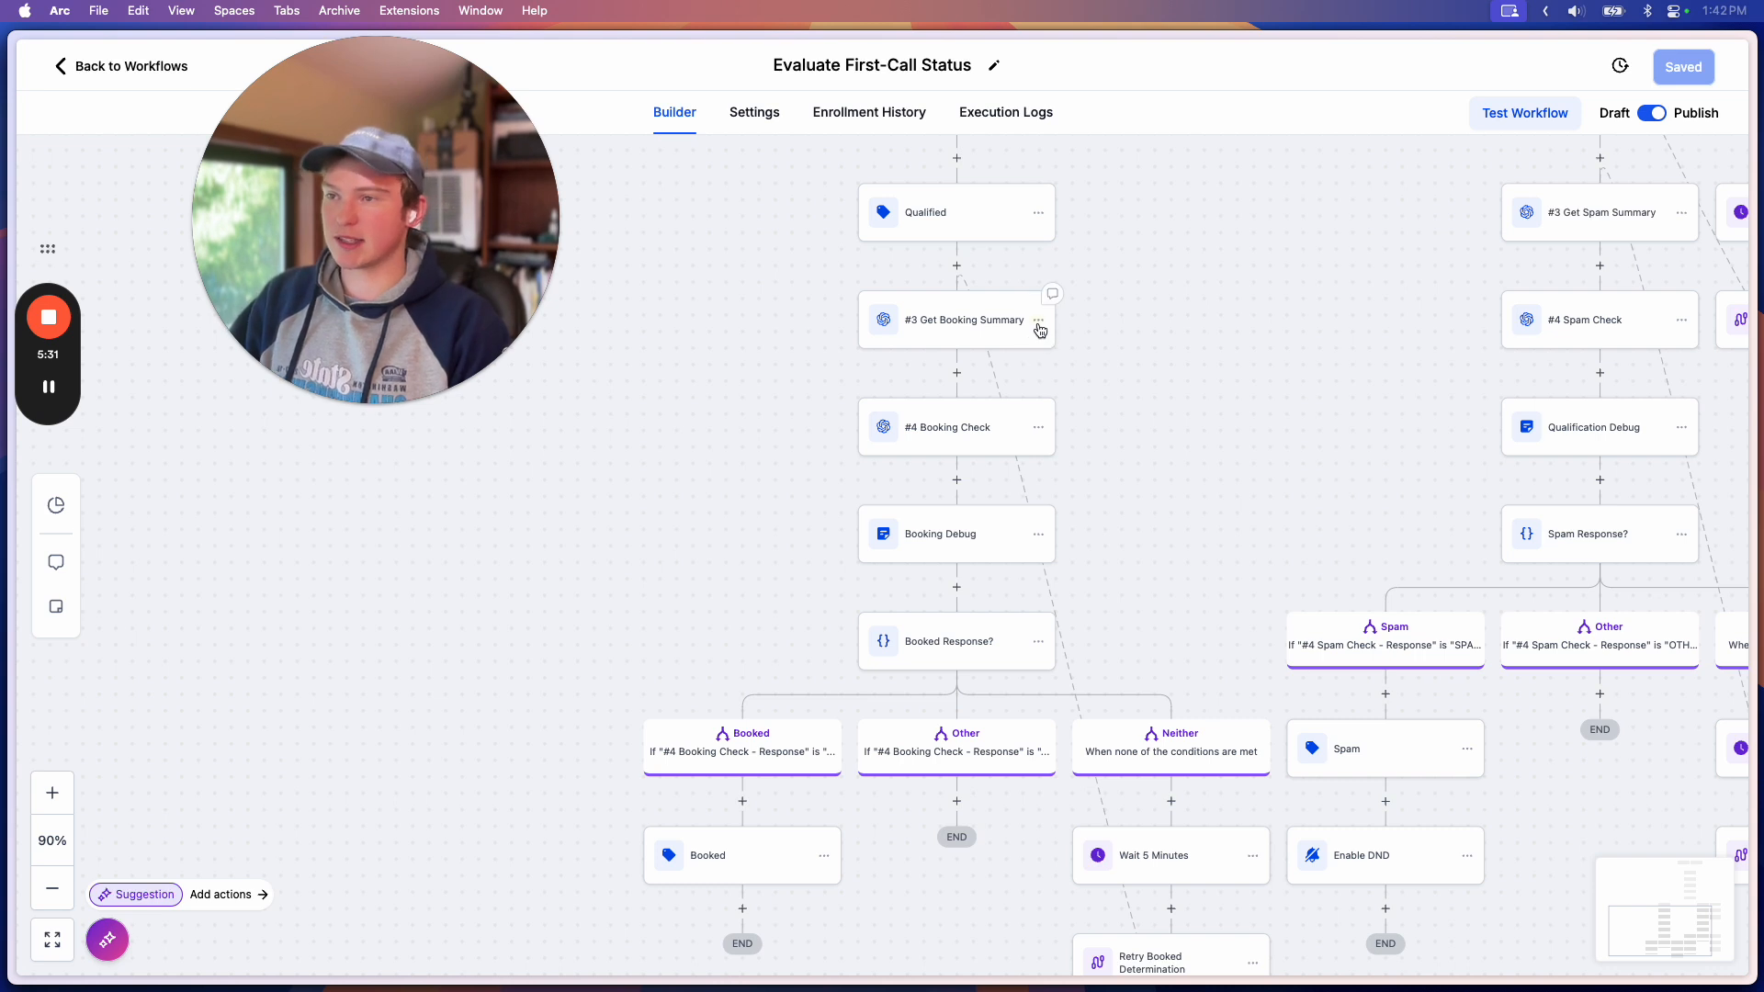
- Try copying all actions from #3 Get Booking Summary onward, view the available insertion points, and cancel the copy
click(1038, 320)
click(1096, 386)
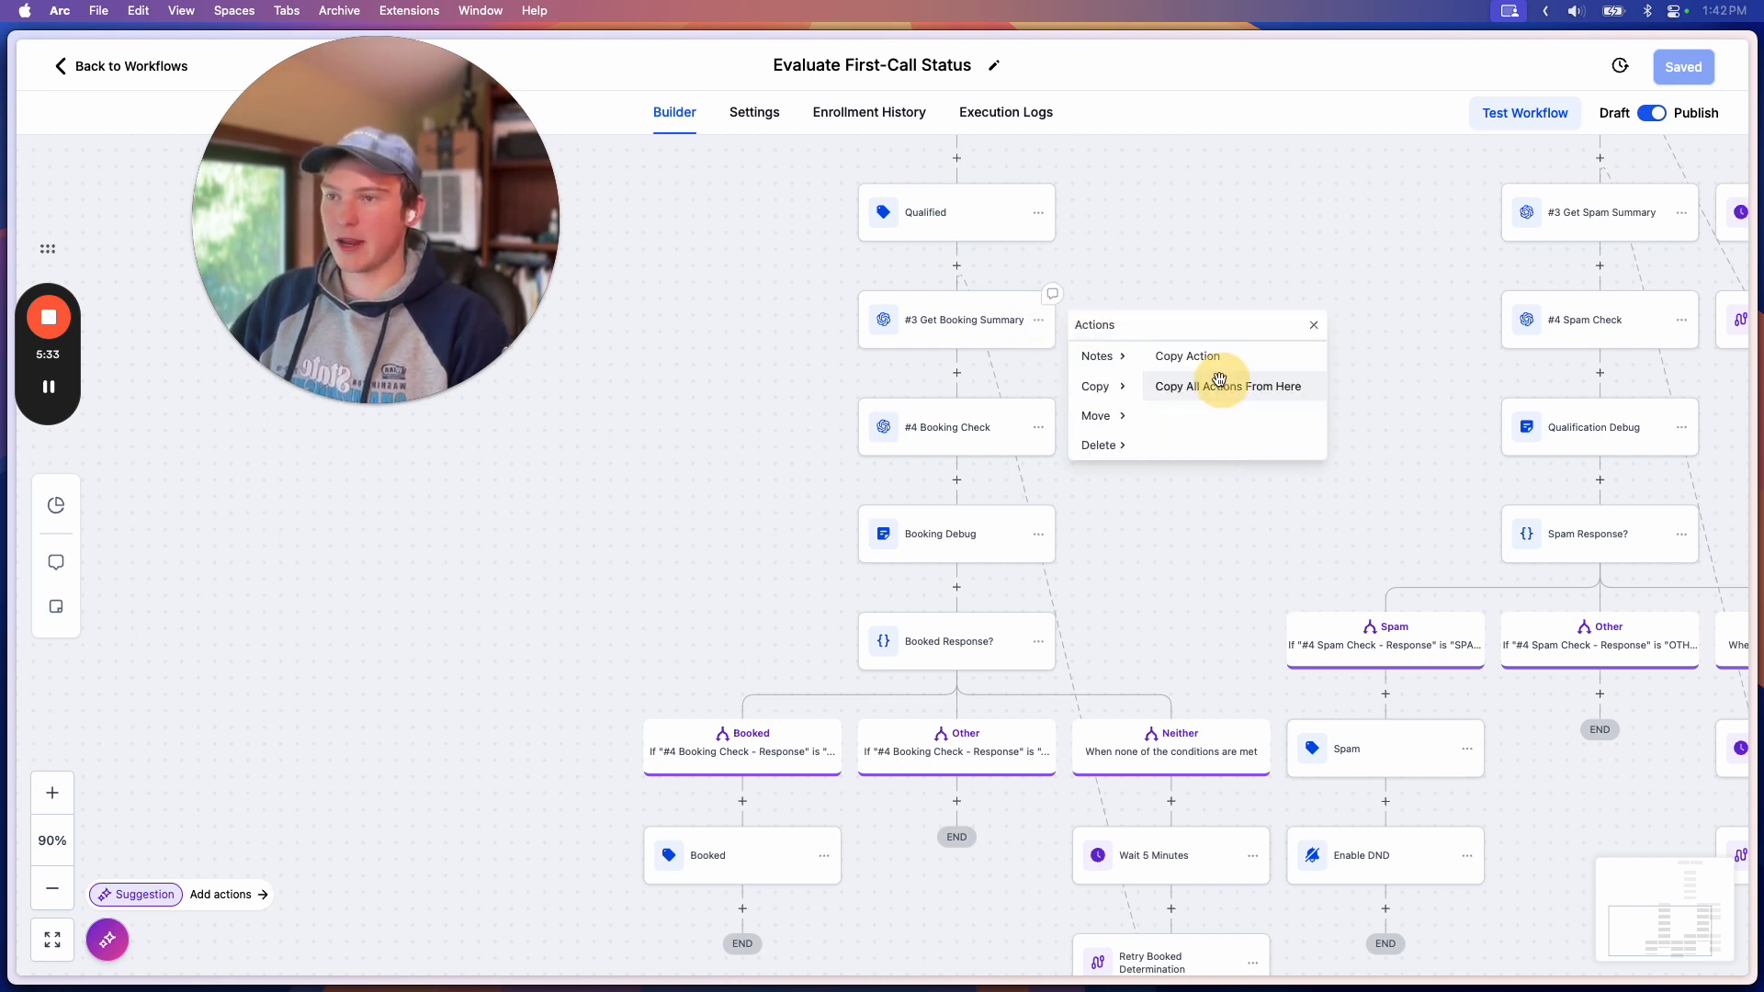
click(1225, 387)
scroll(1167, 499, down, 5)
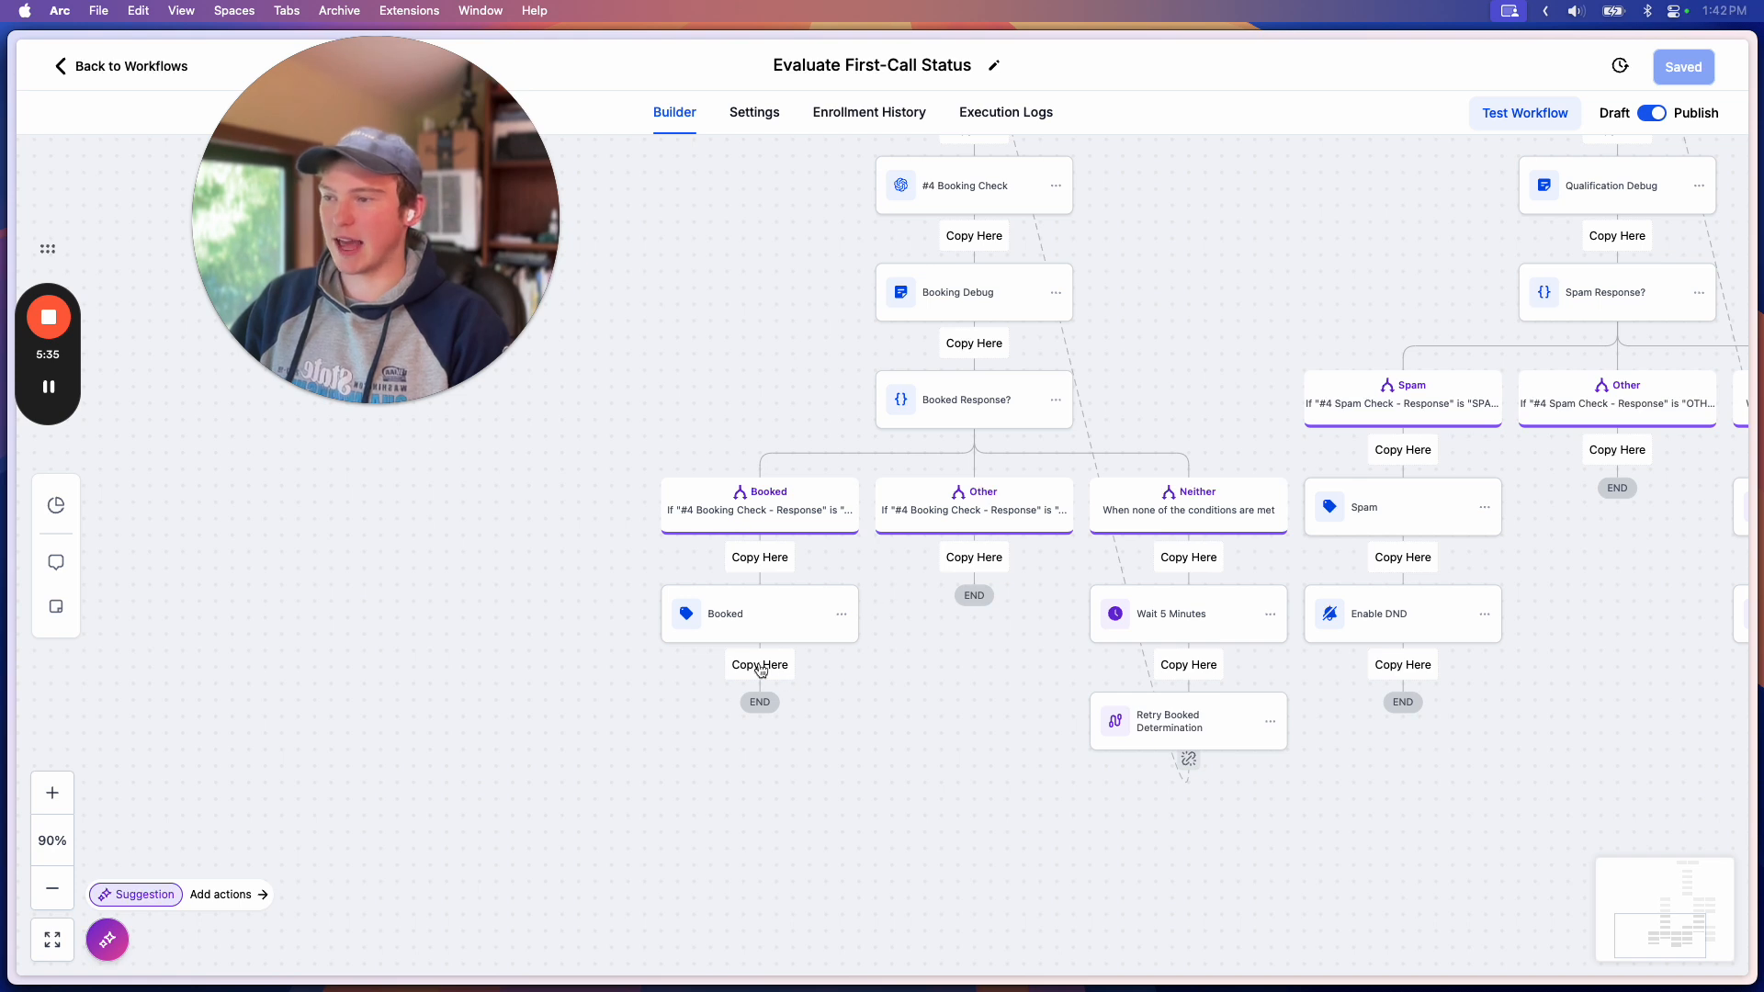
drag(990, 638, 919, 731)
click(1065, 404)
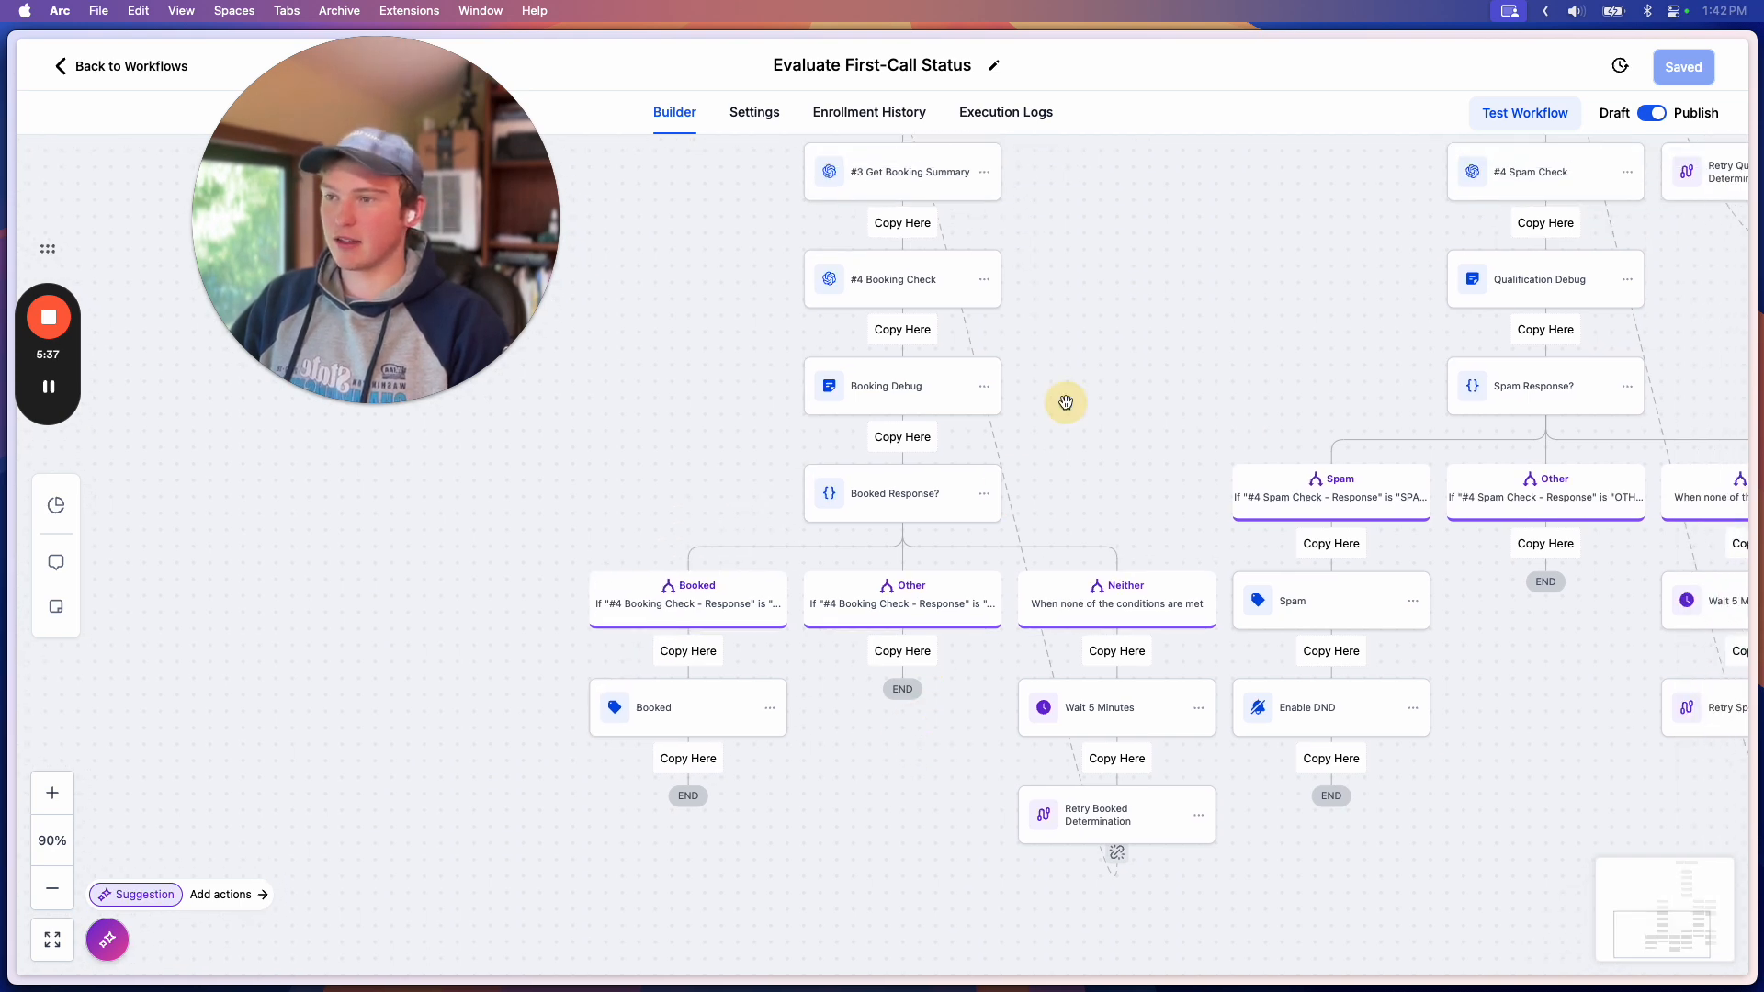
scroll(1119, 351, up, 5)
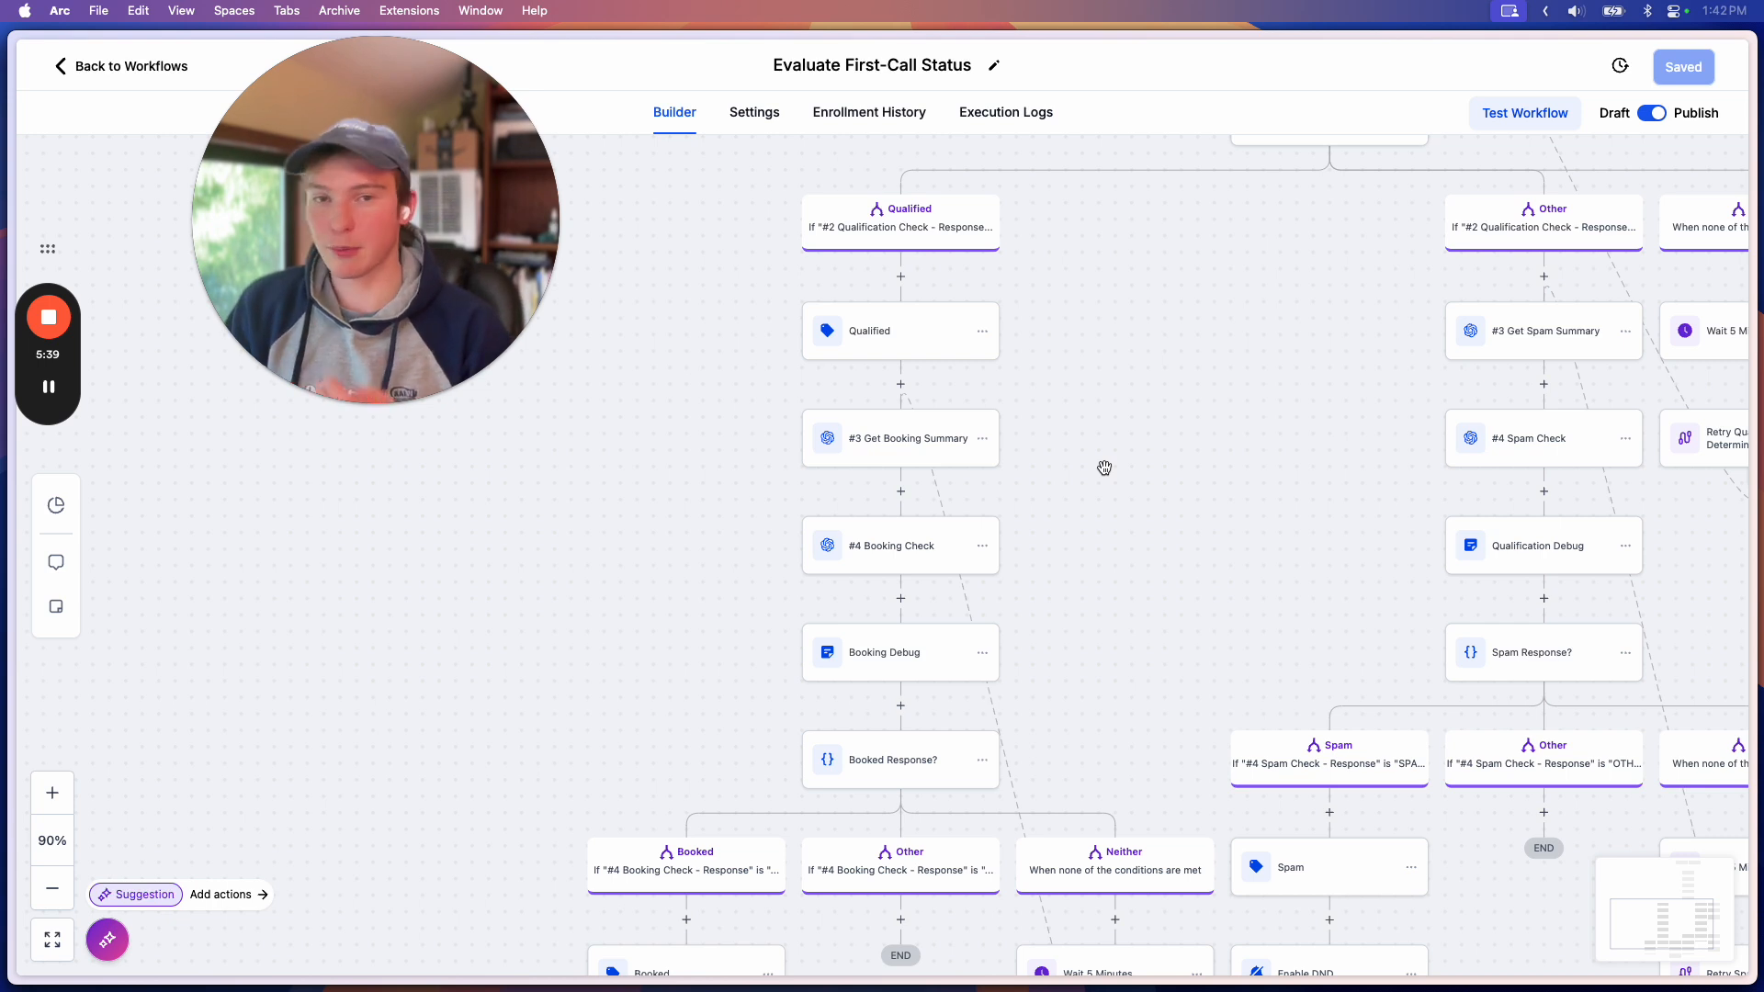
- Look over the booking actions under the Qualified tag and the Booked, Other and Neither outcomes below them
scroll(1047, 368, down, 3)
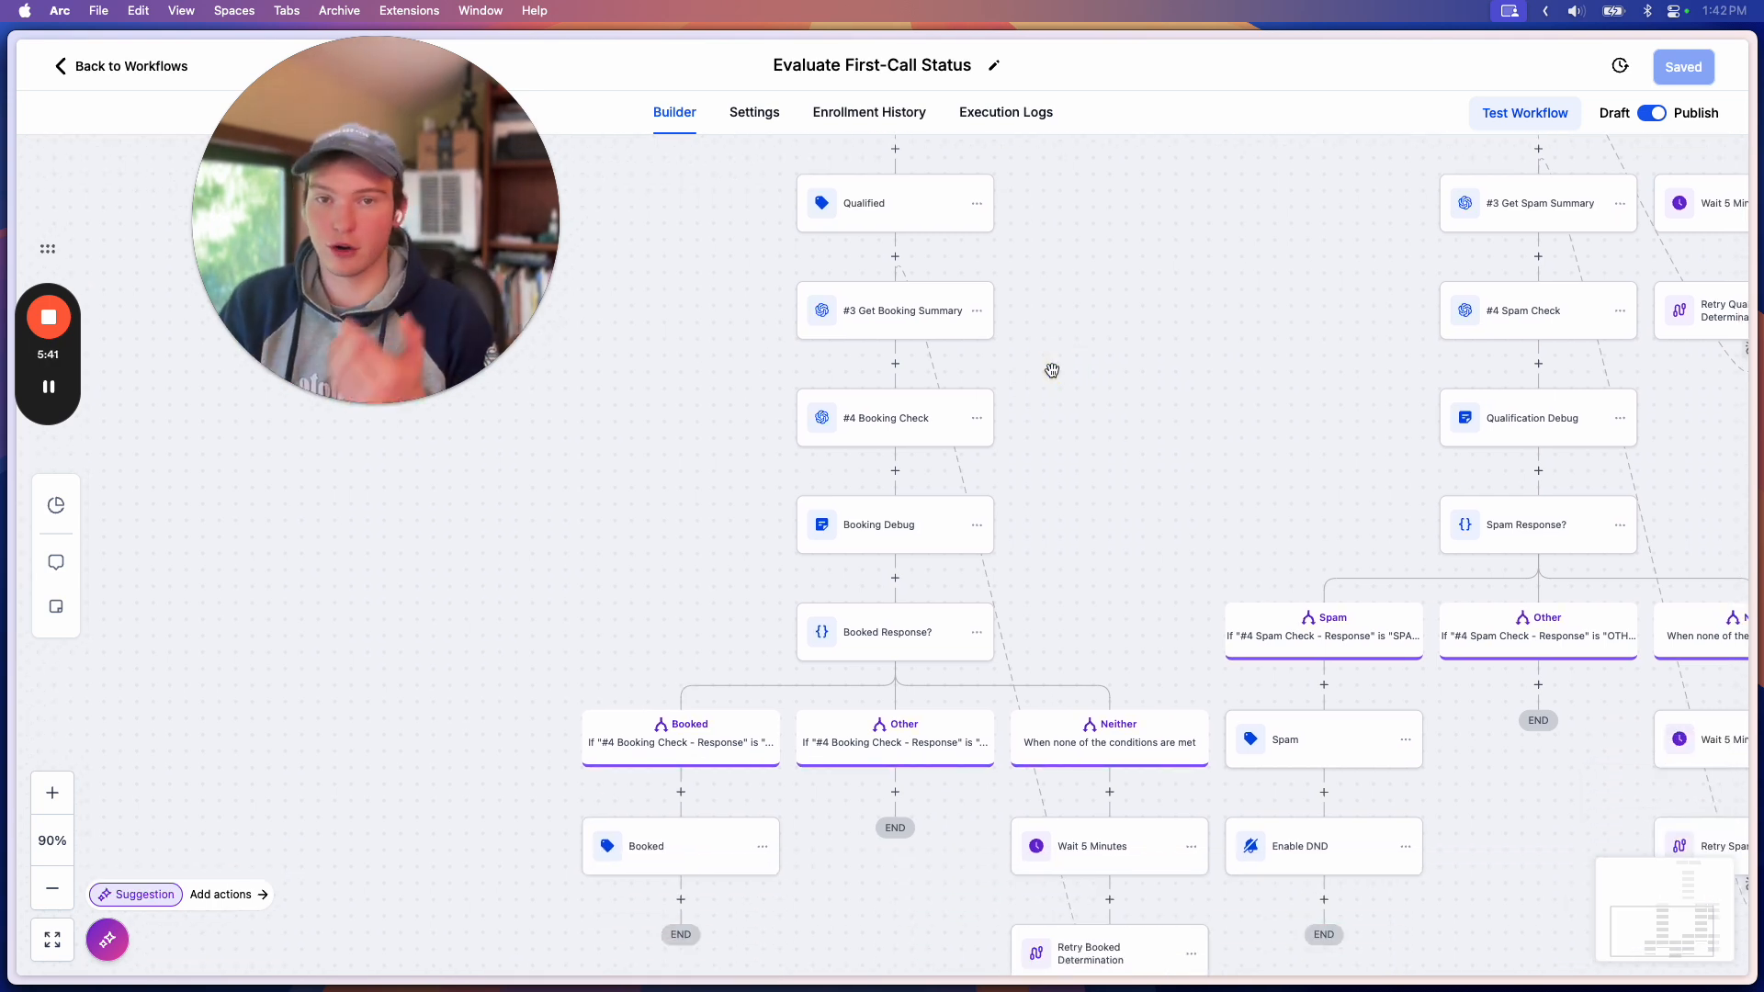
scroll(1052, 367, down, 3)
scroll(1056, 232, up, 2)
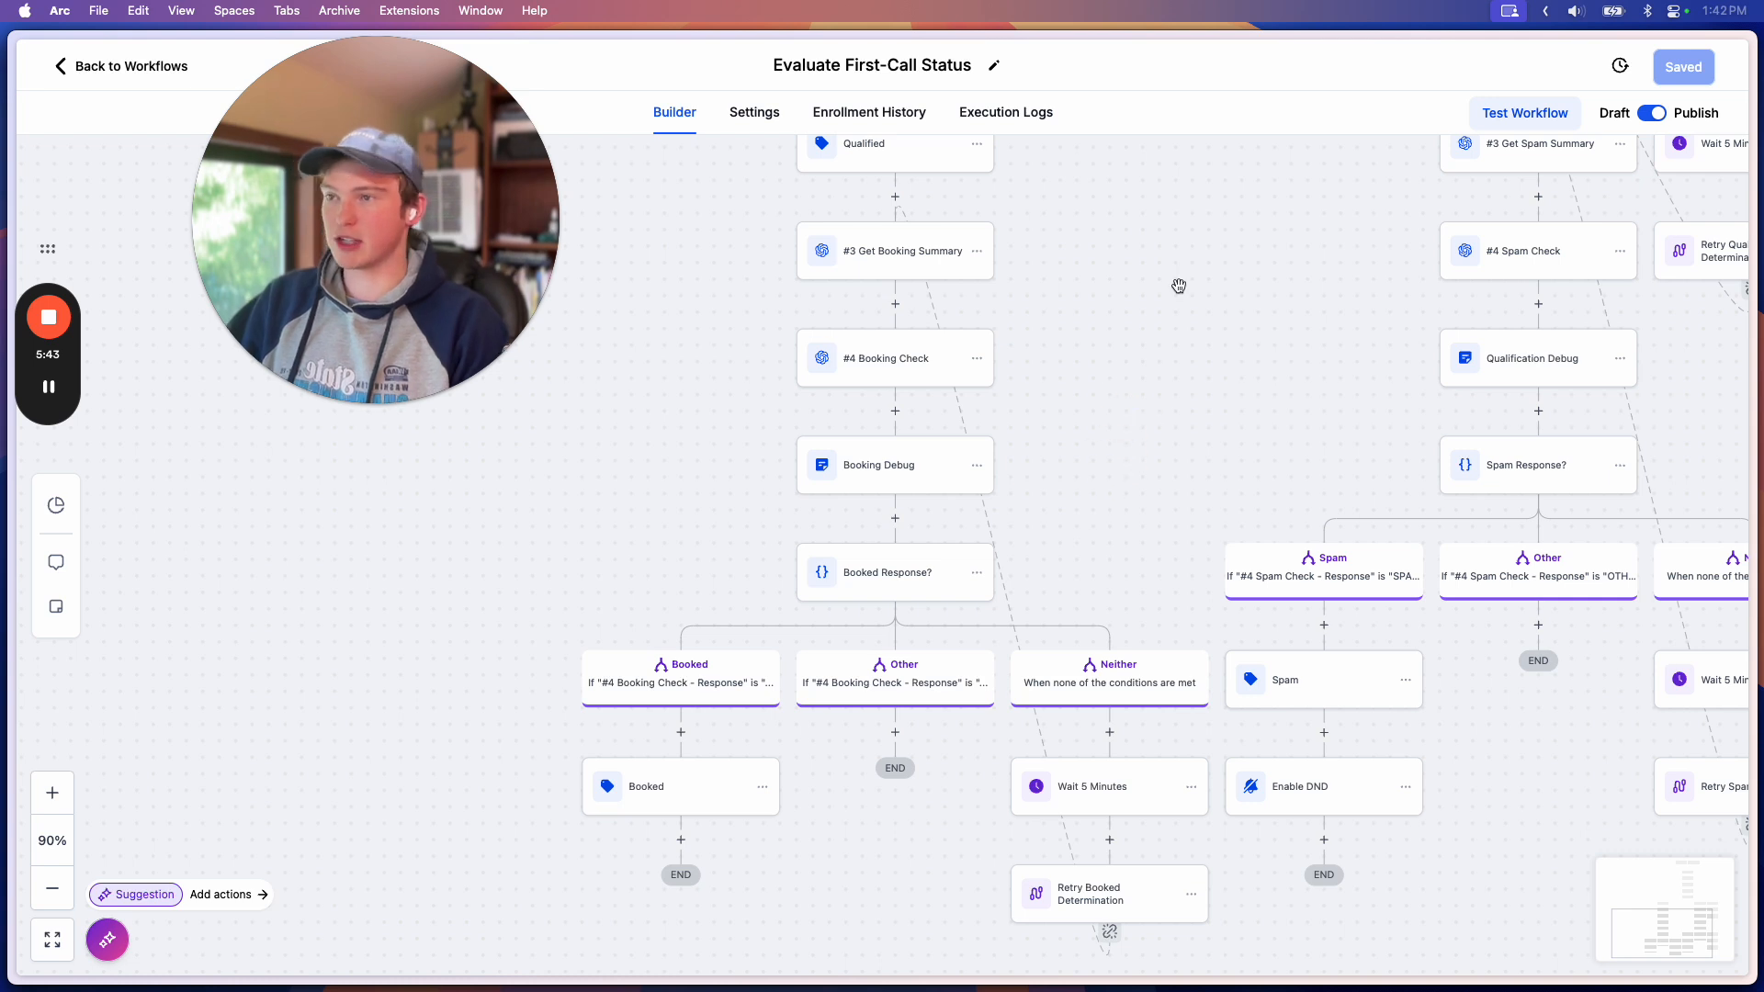
scroll(1143, 392, up, 5)
scroll(1034, 532, down, 4)
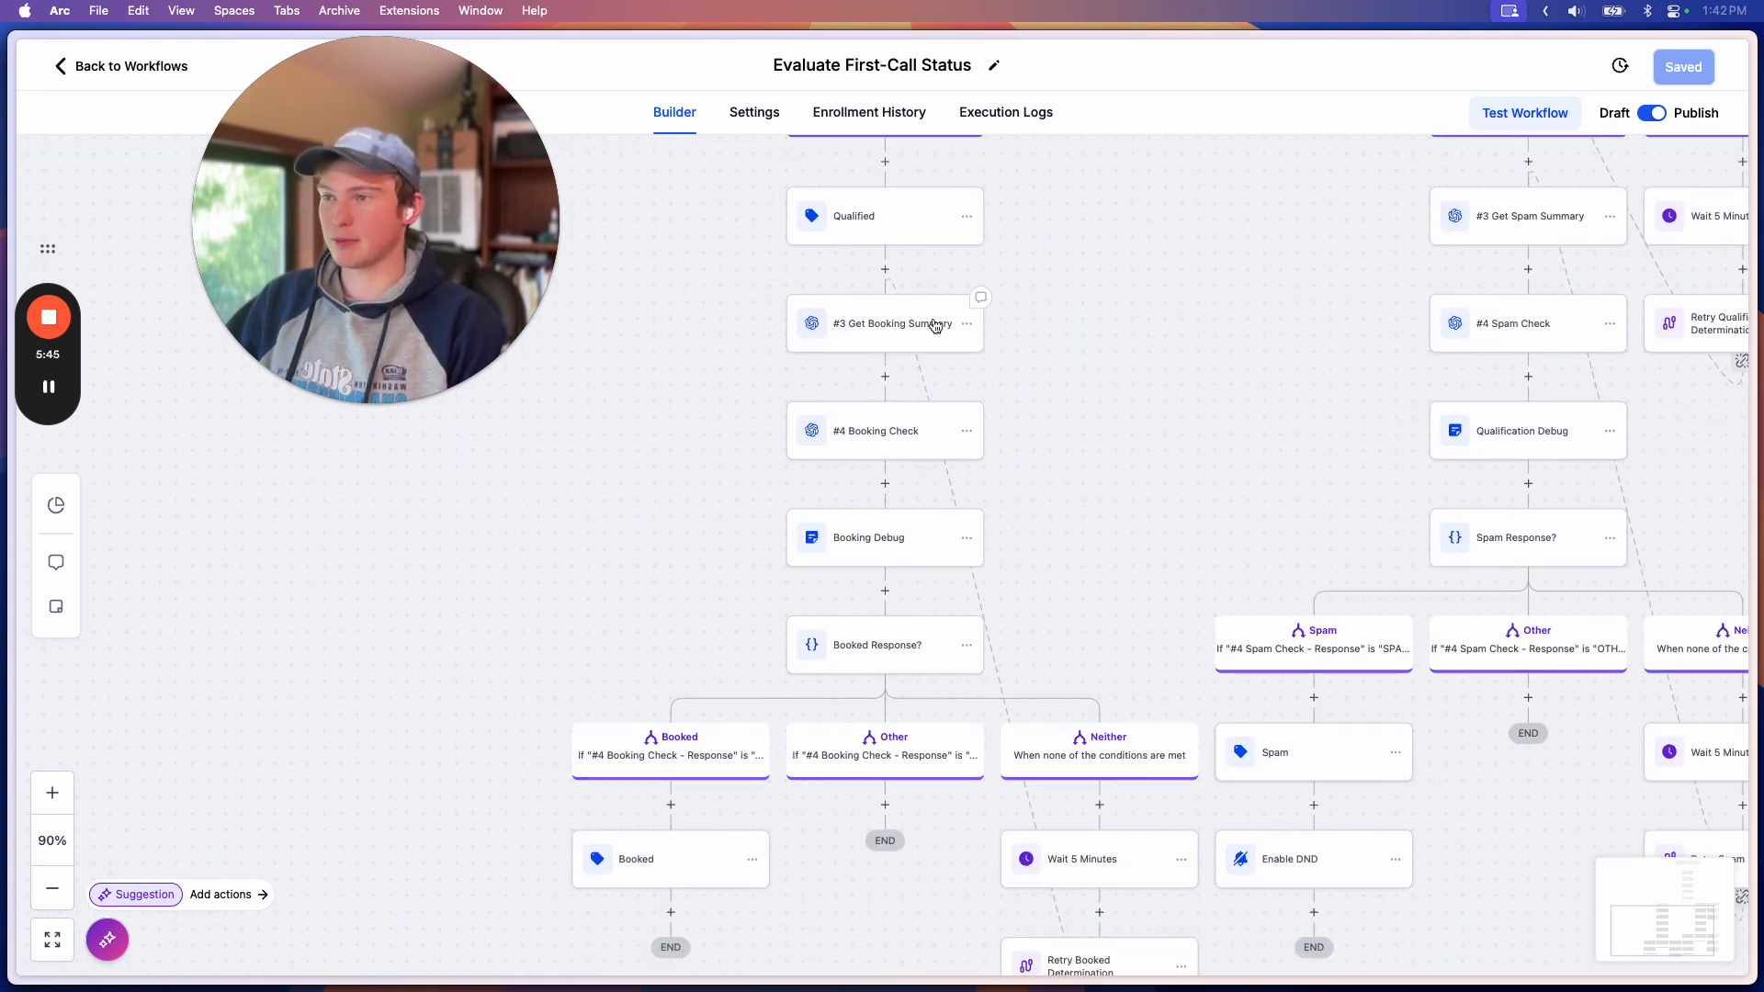
scroll(948, 432, down, 3)
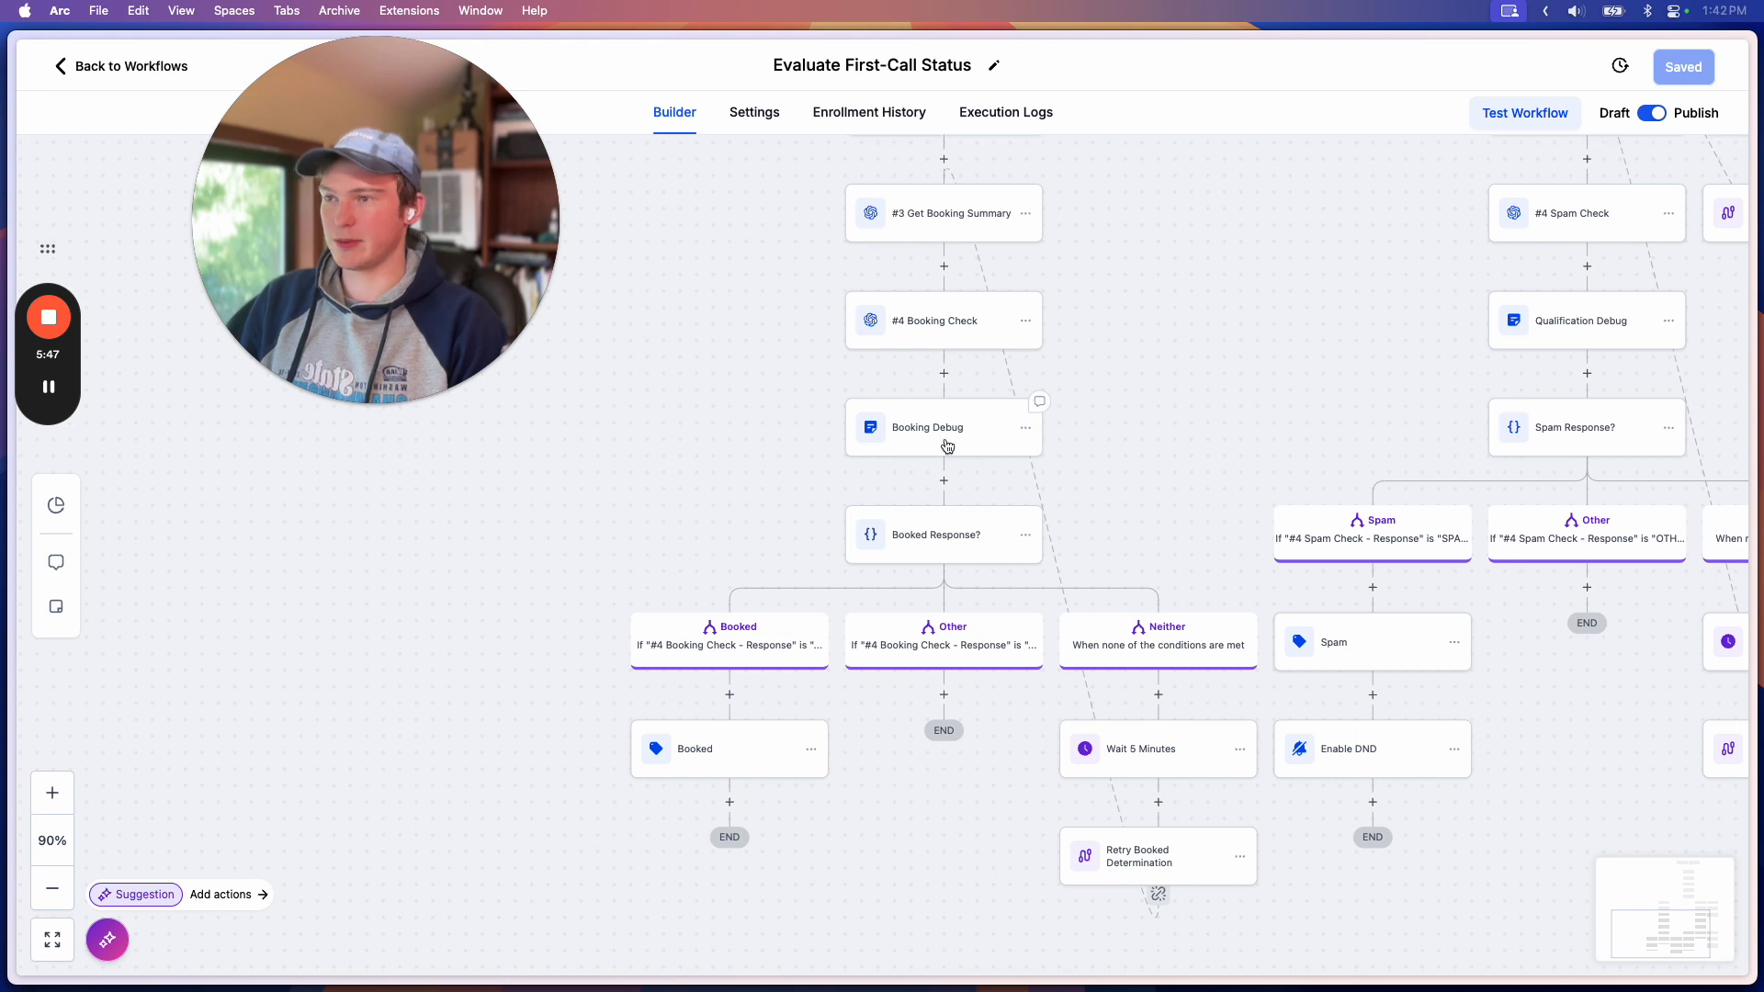
drag(1205, 434, 1070, 537)
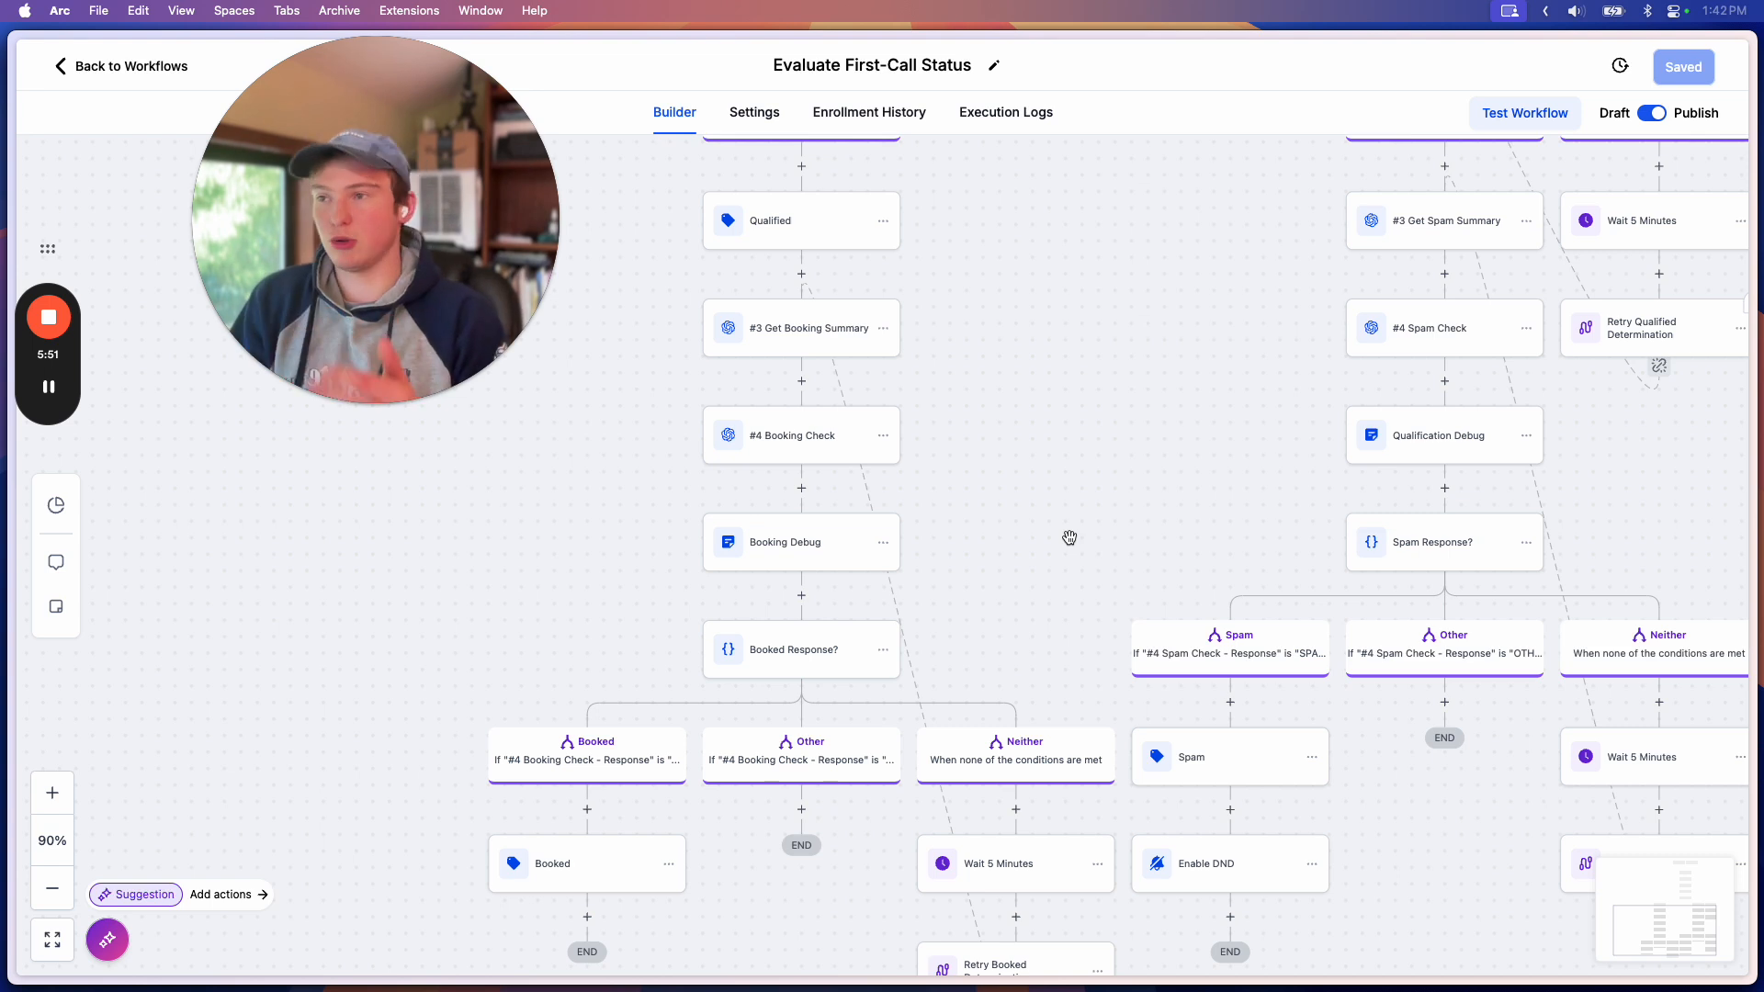
- Read the #3 Get Booking Summary prompt, highlighting the instruction to argue FOR or AGAINST the Contact booking an appointment
click(873, 290)
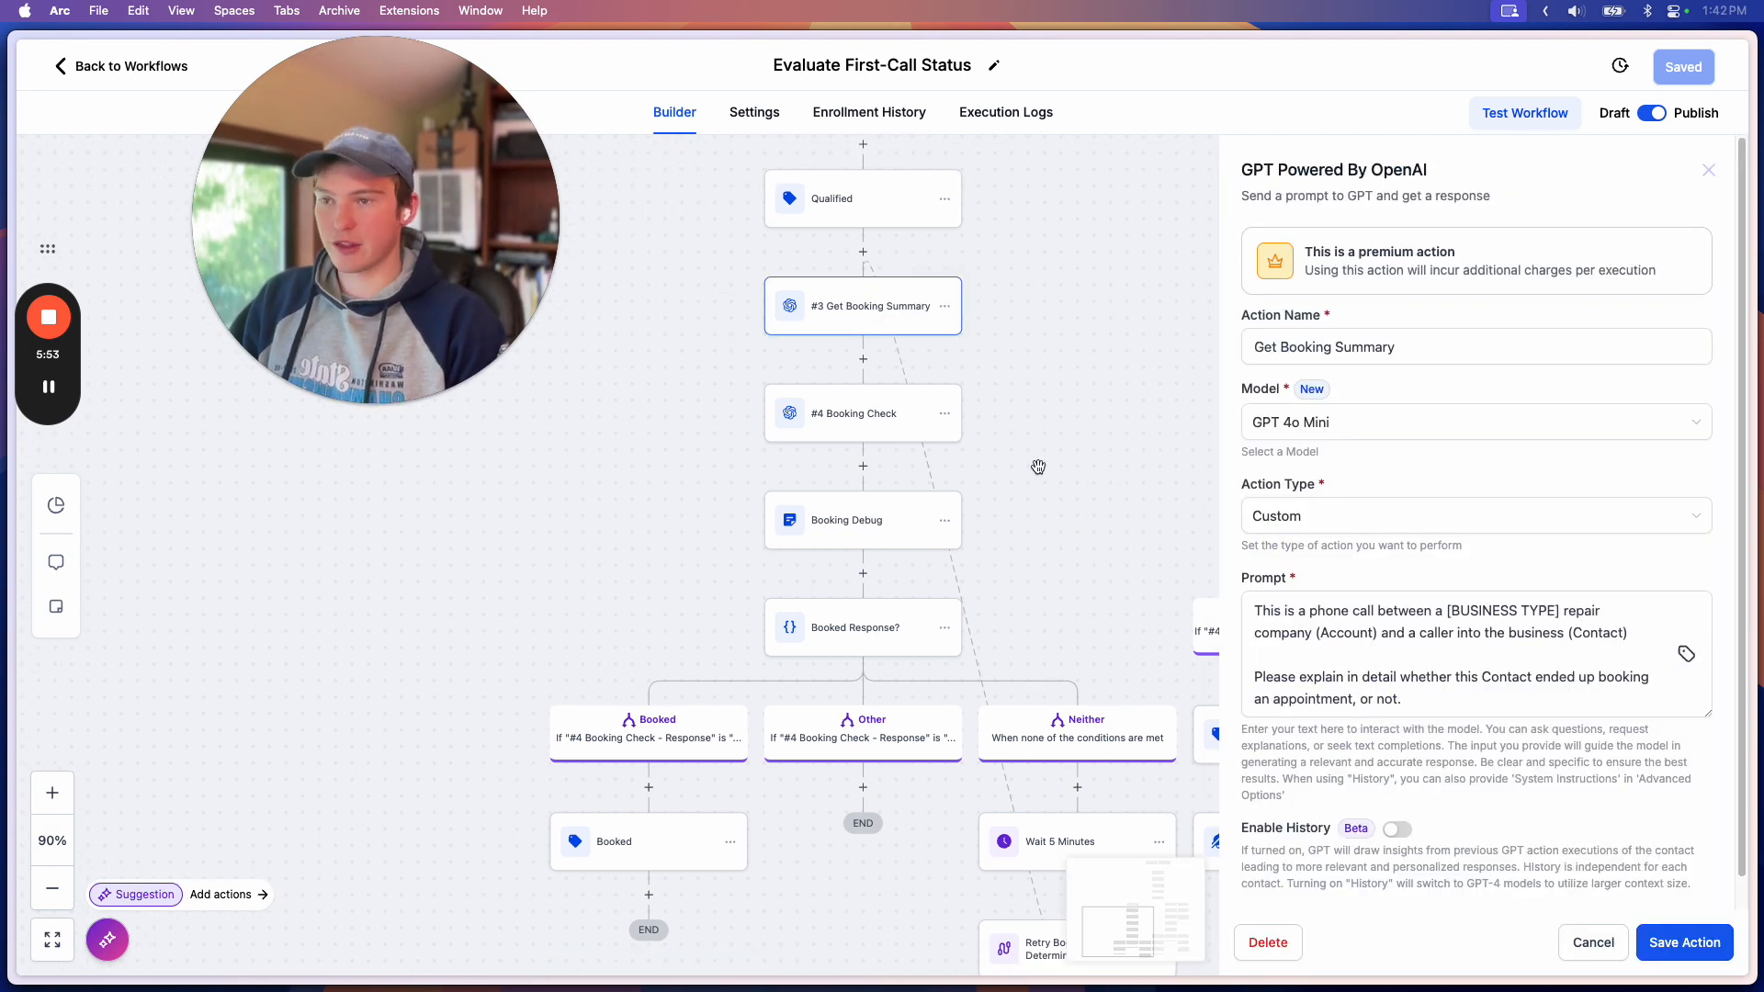
scroll(1441, 652, down, 5)
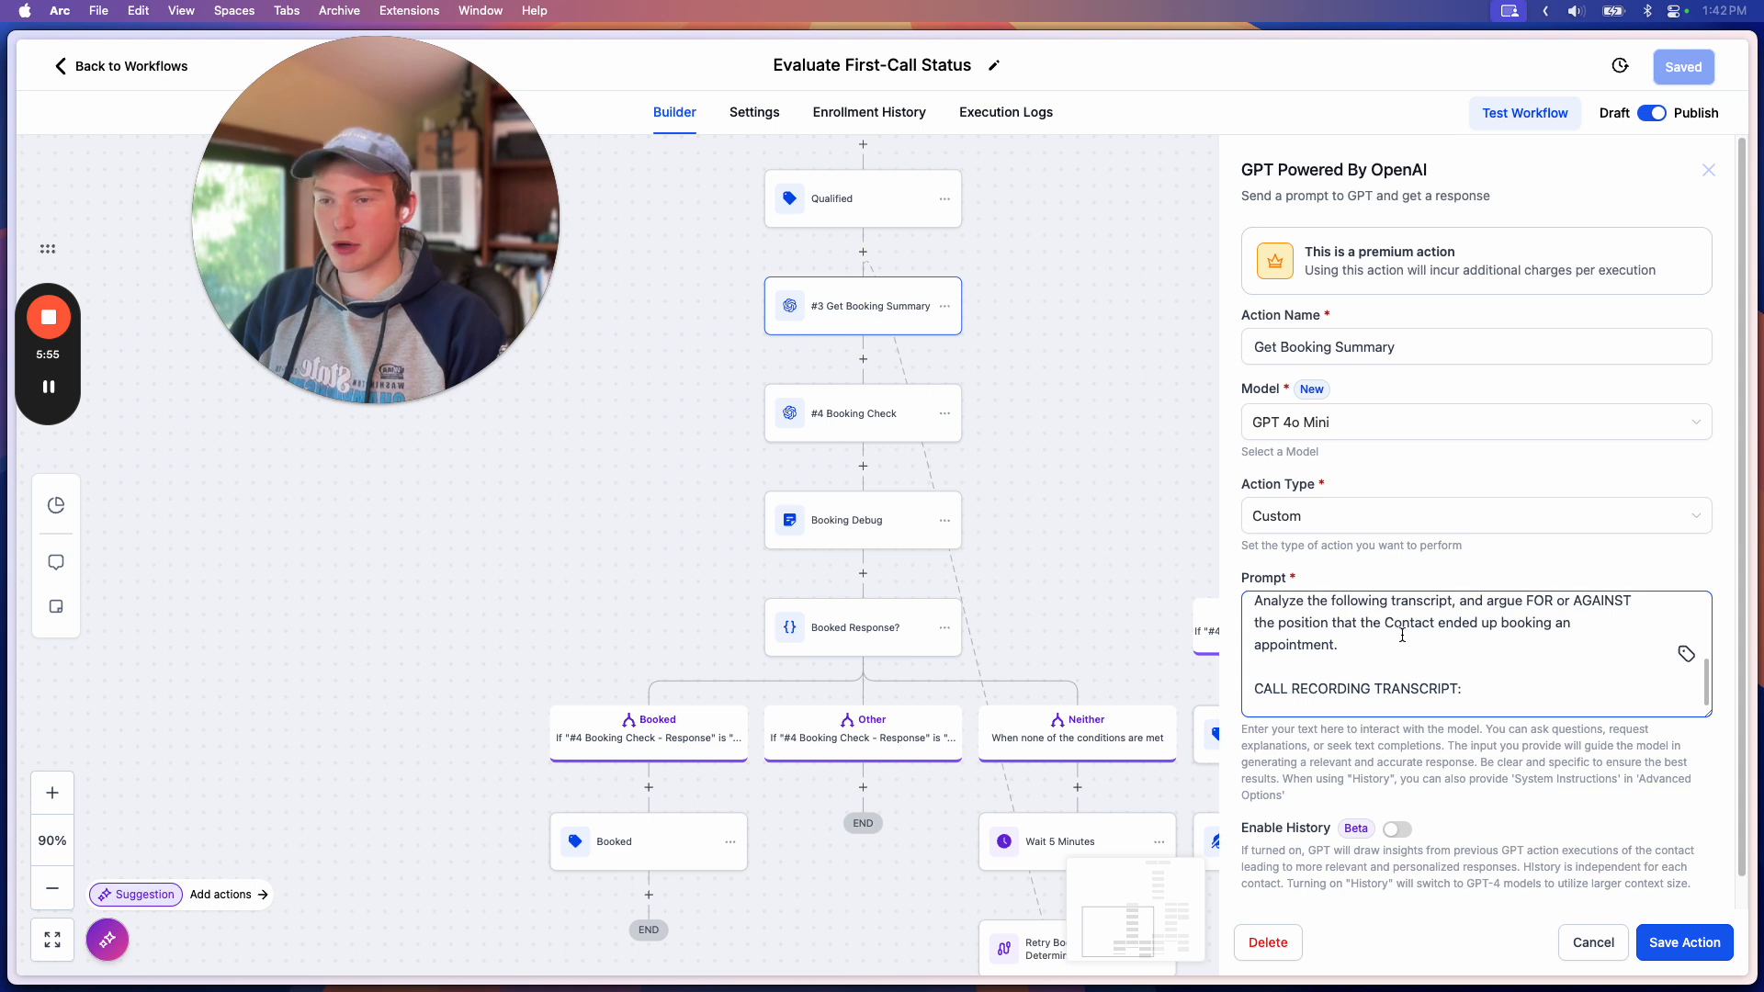
scroll(1399, 634, down, 3)
scroll(1380, 671, up, 4)
drag(1340, 697, 1241, 657)
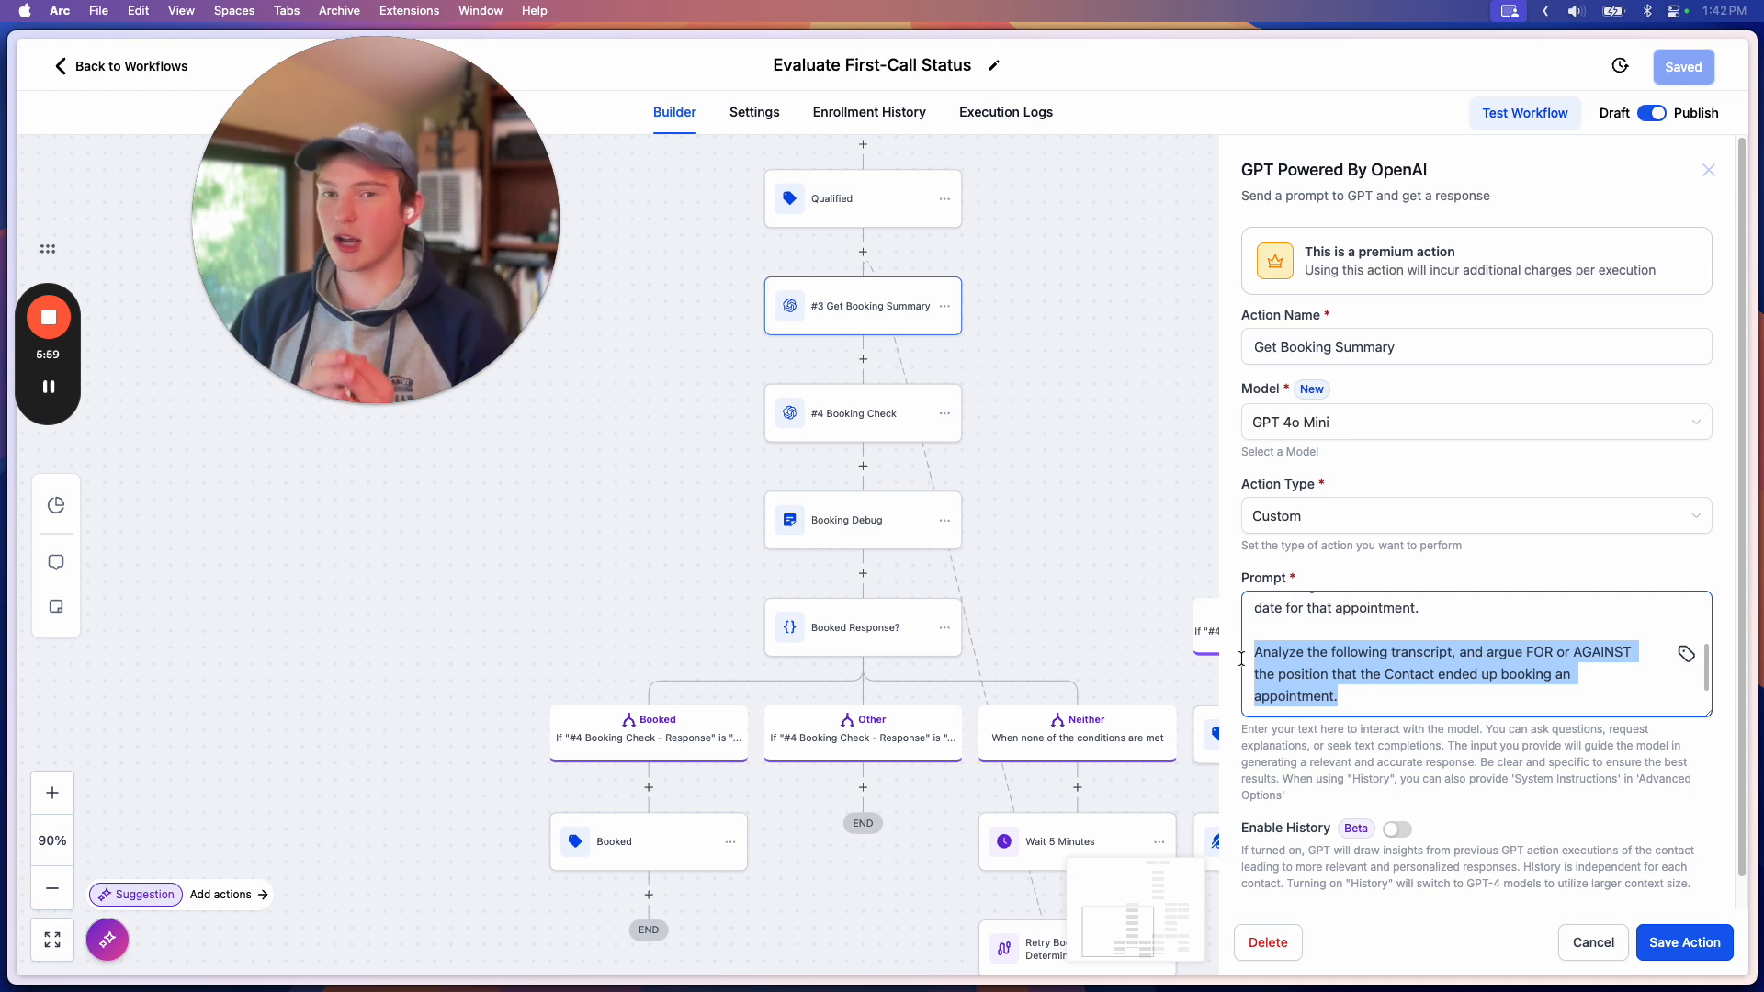
- Inspect the #4 Booking Check prompt, from its {{chatgpt.3.response}} summary variable to the BOOKED or OTHER reply instructions
click(838, 413)
scroll(1393, 680, down, 3)
scroll(1393, 680, up, 2)
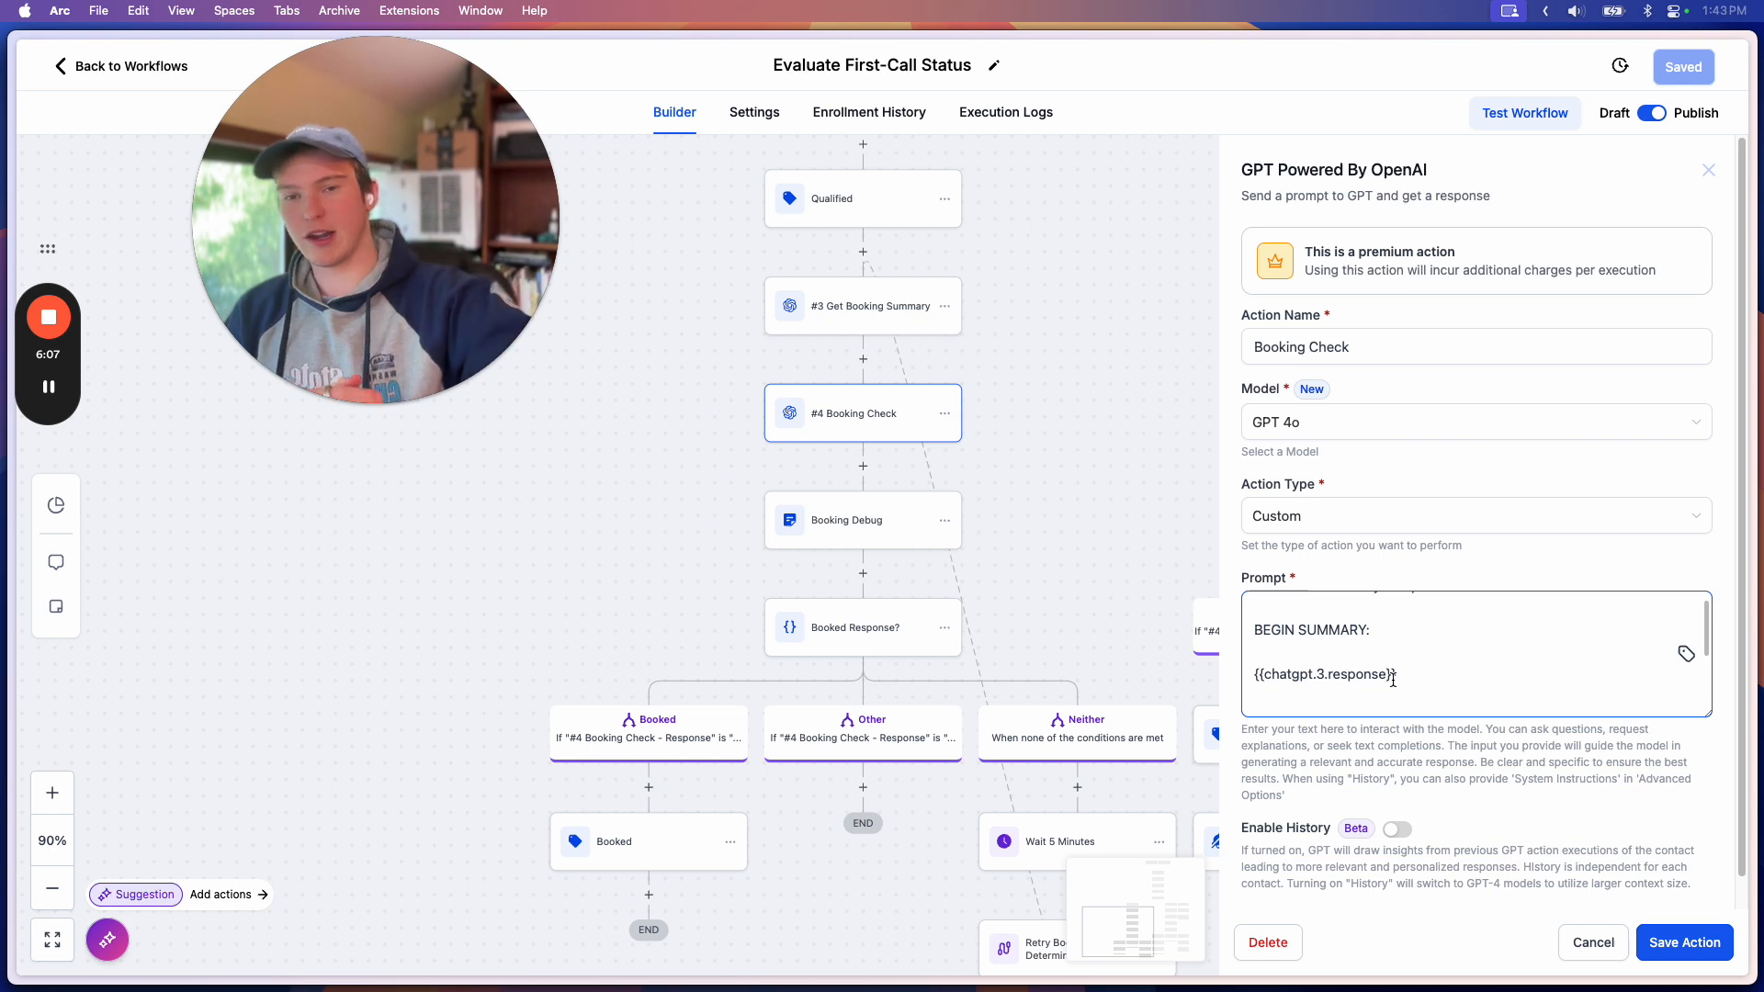
scroll(1381, 689, down, 5)
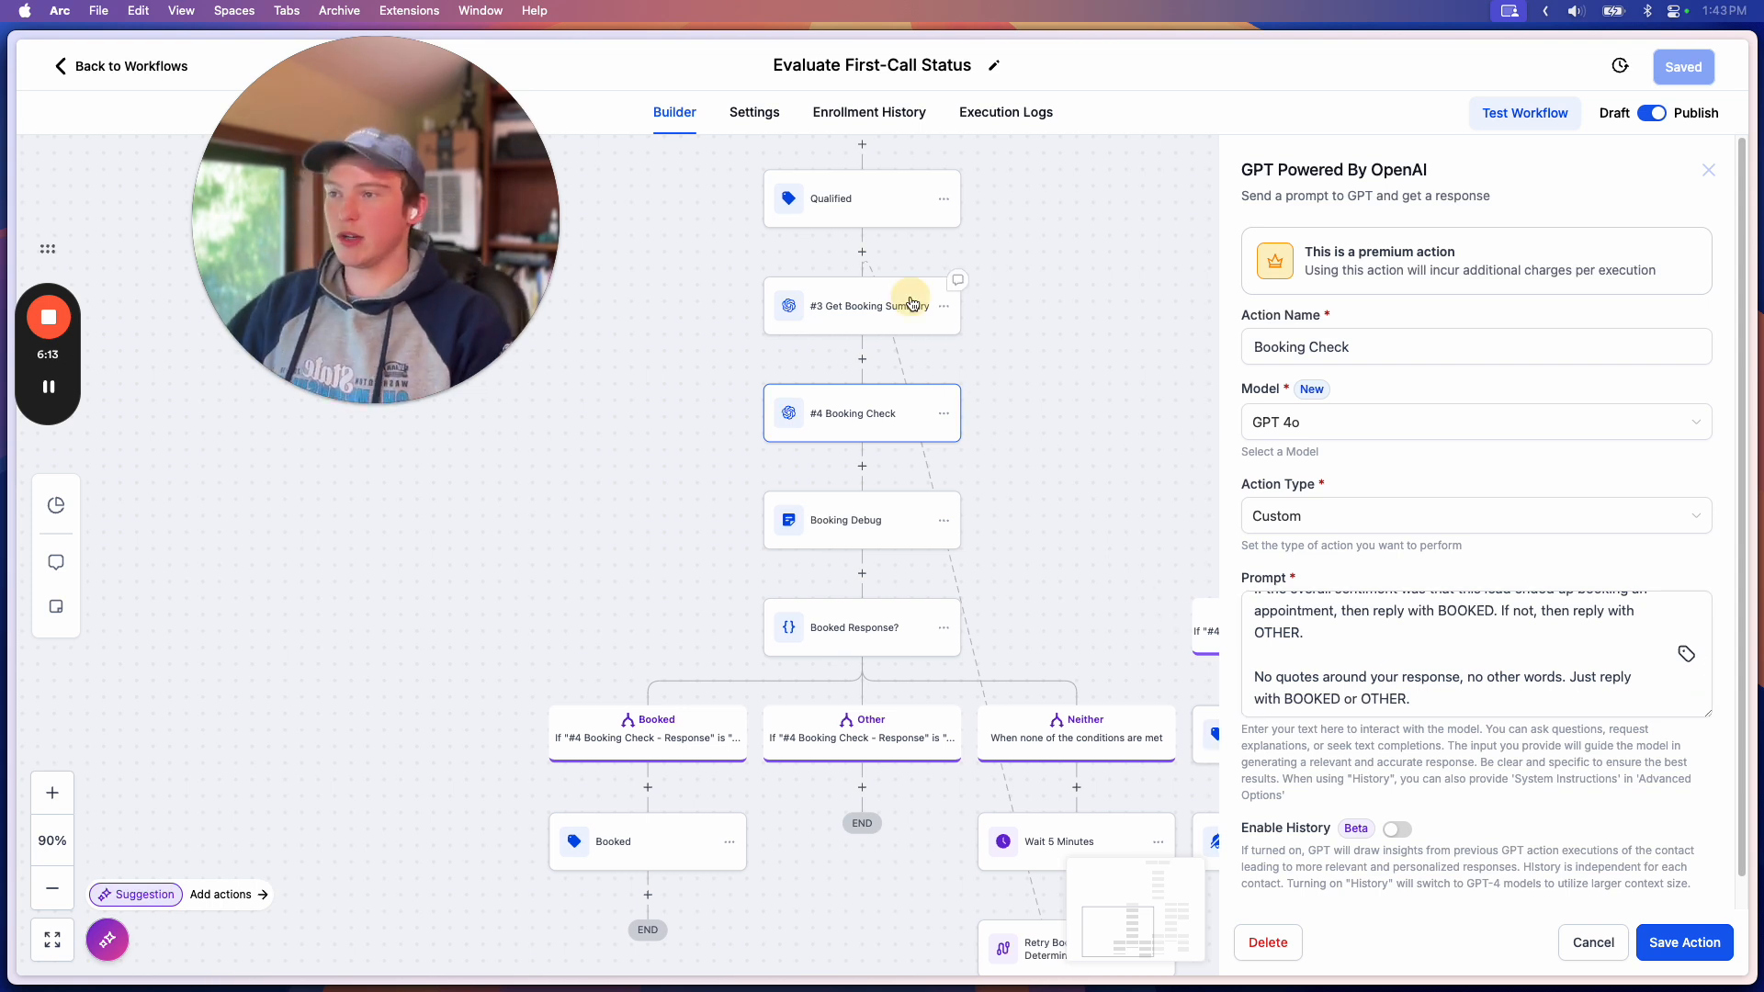
- Compare the call transcript variable in the #3 Get Booking Summary prompt with the summary input in the #4 Booking Check prompt
click(850, 319)
scroll(1344, 657, down, 5)
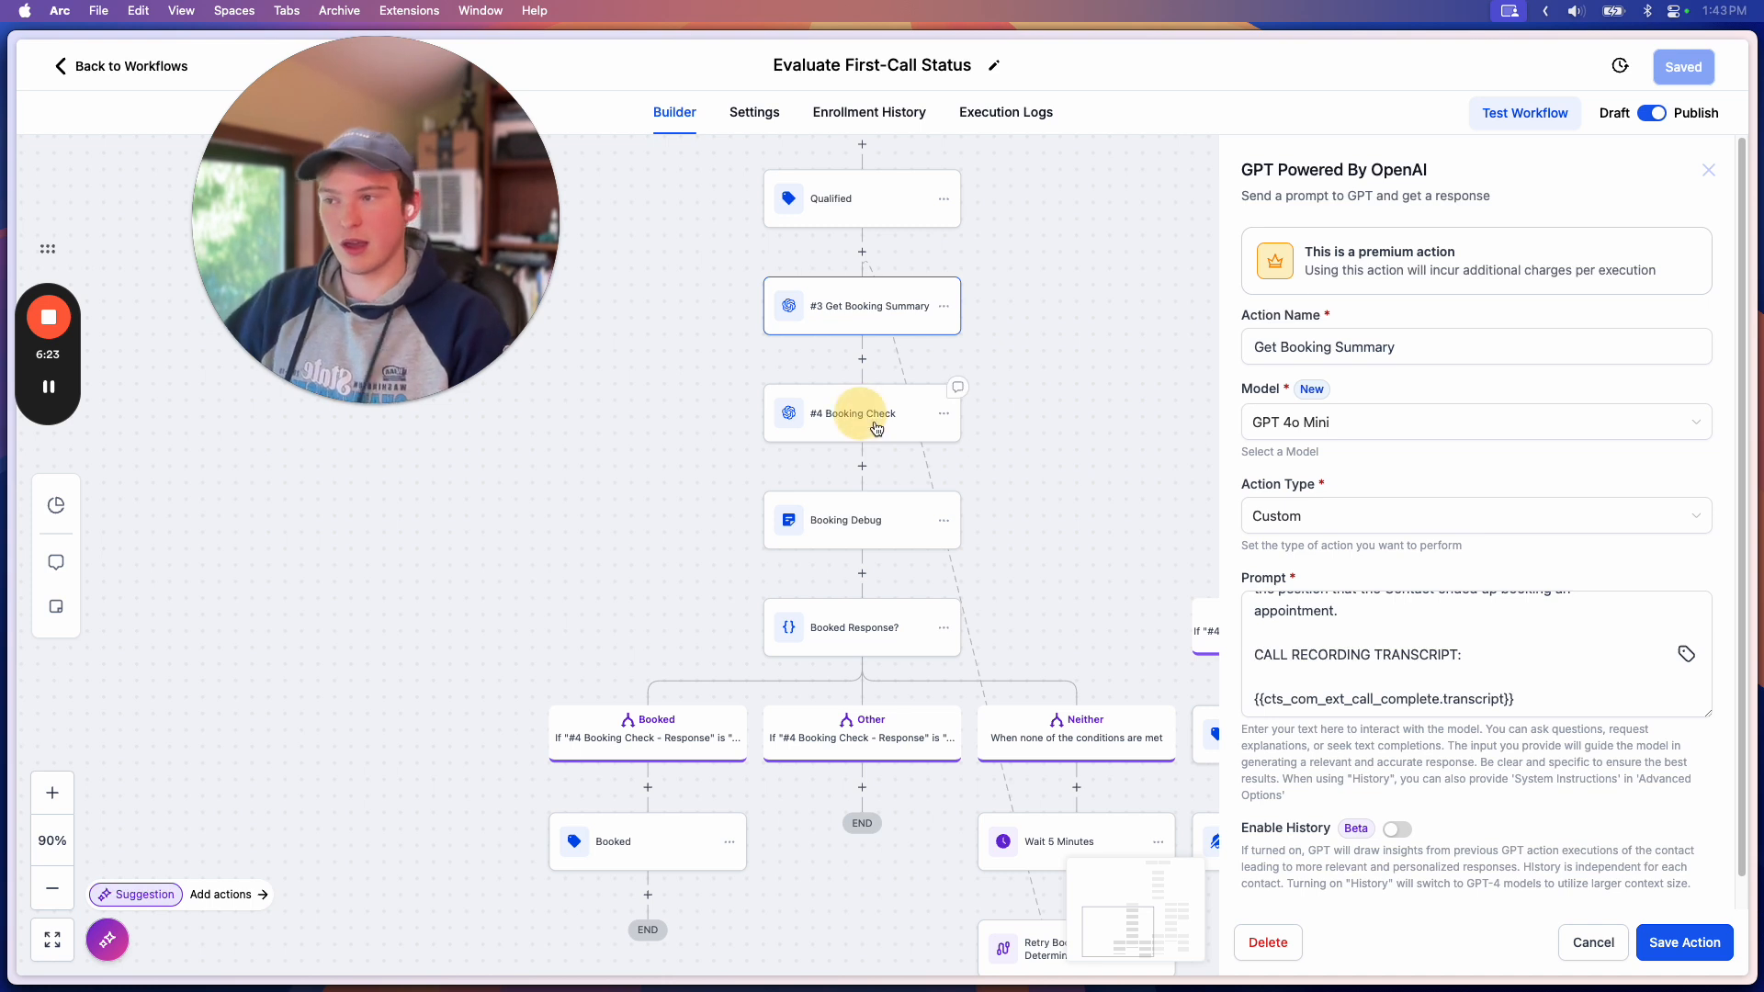
click(855, 408)
scroll(1338, 671, down, 5)
scroll(1338, 671, up, 1)
scroll(1338, 671, up, 5)
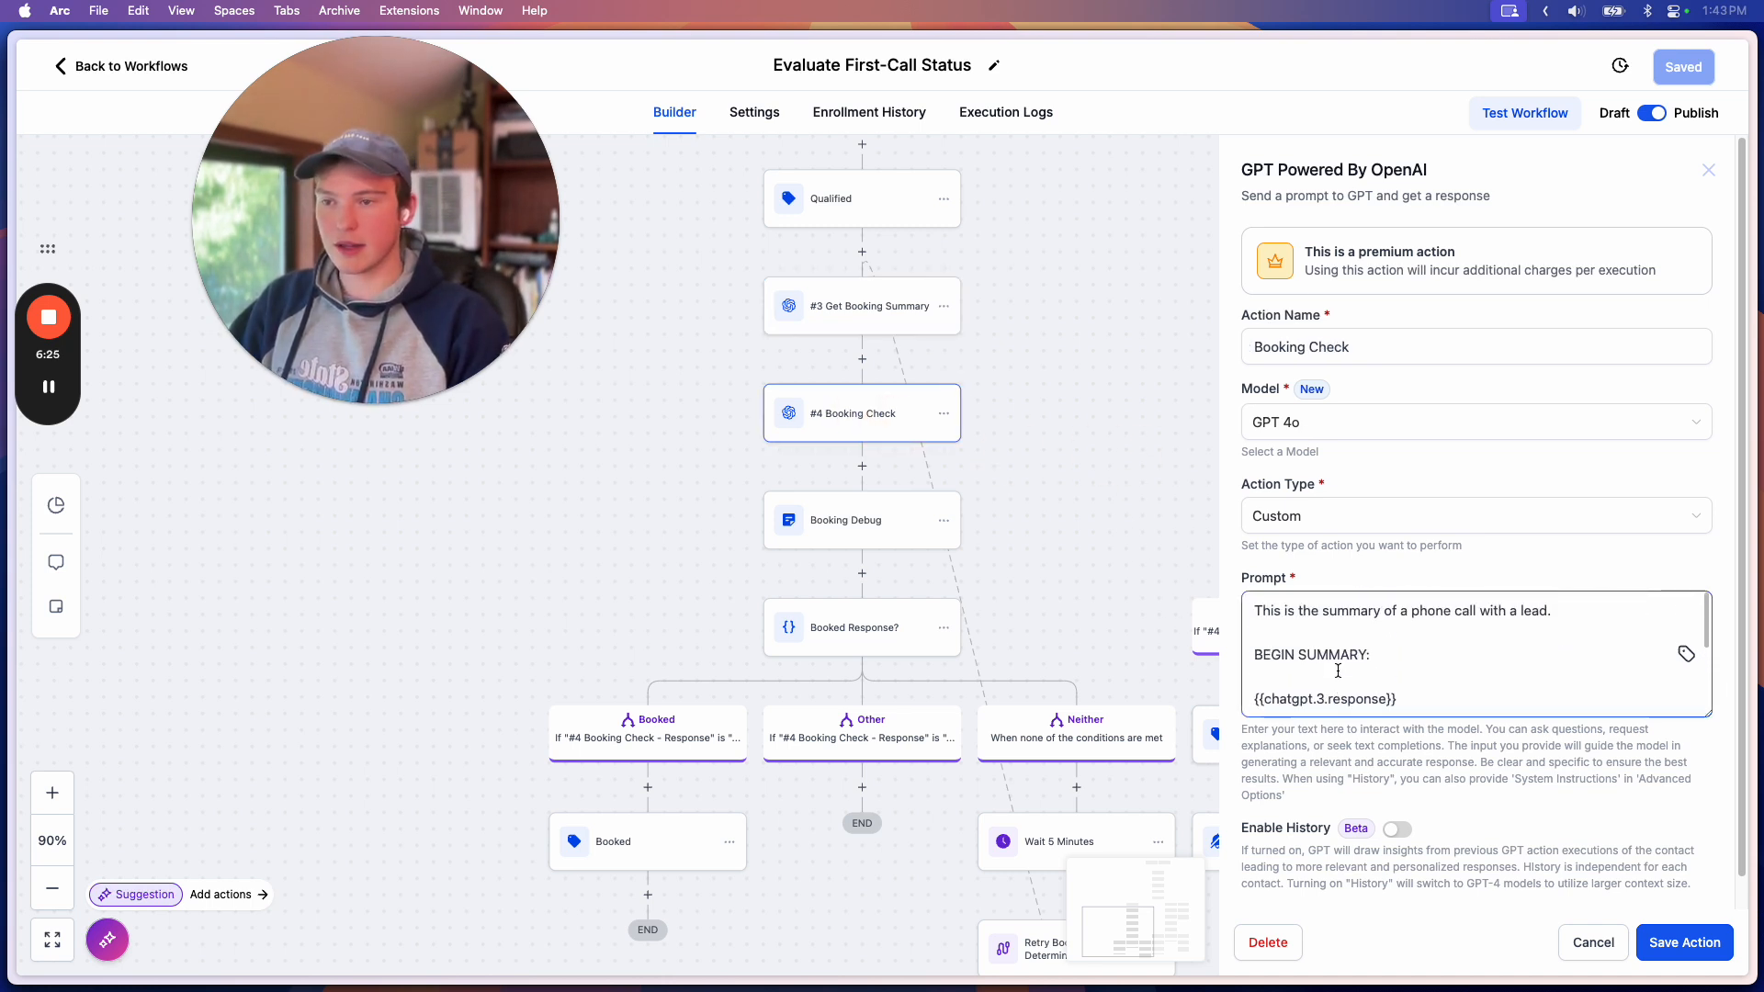
- Read the closing reply instructions of the #4 Booking Check prompt and leave the action unchanged
drag(1117, 466, 1161, 405)
scroll(1370, 652, down, 10)
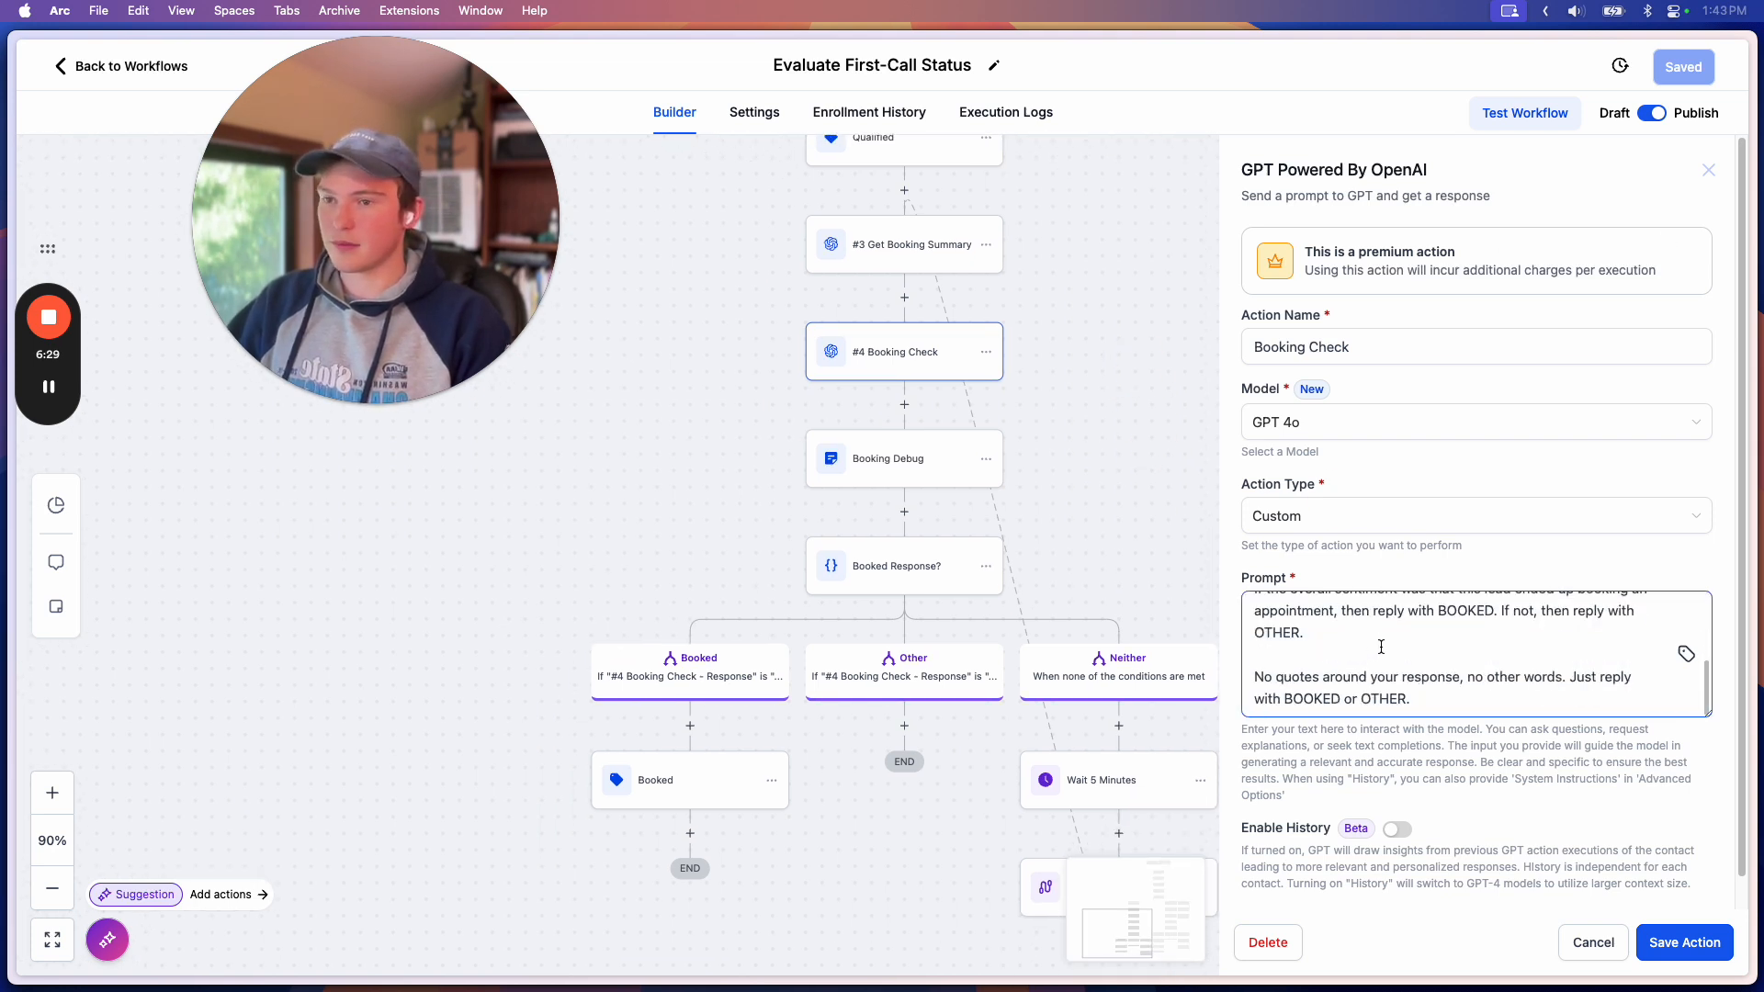
click(1708, 171)
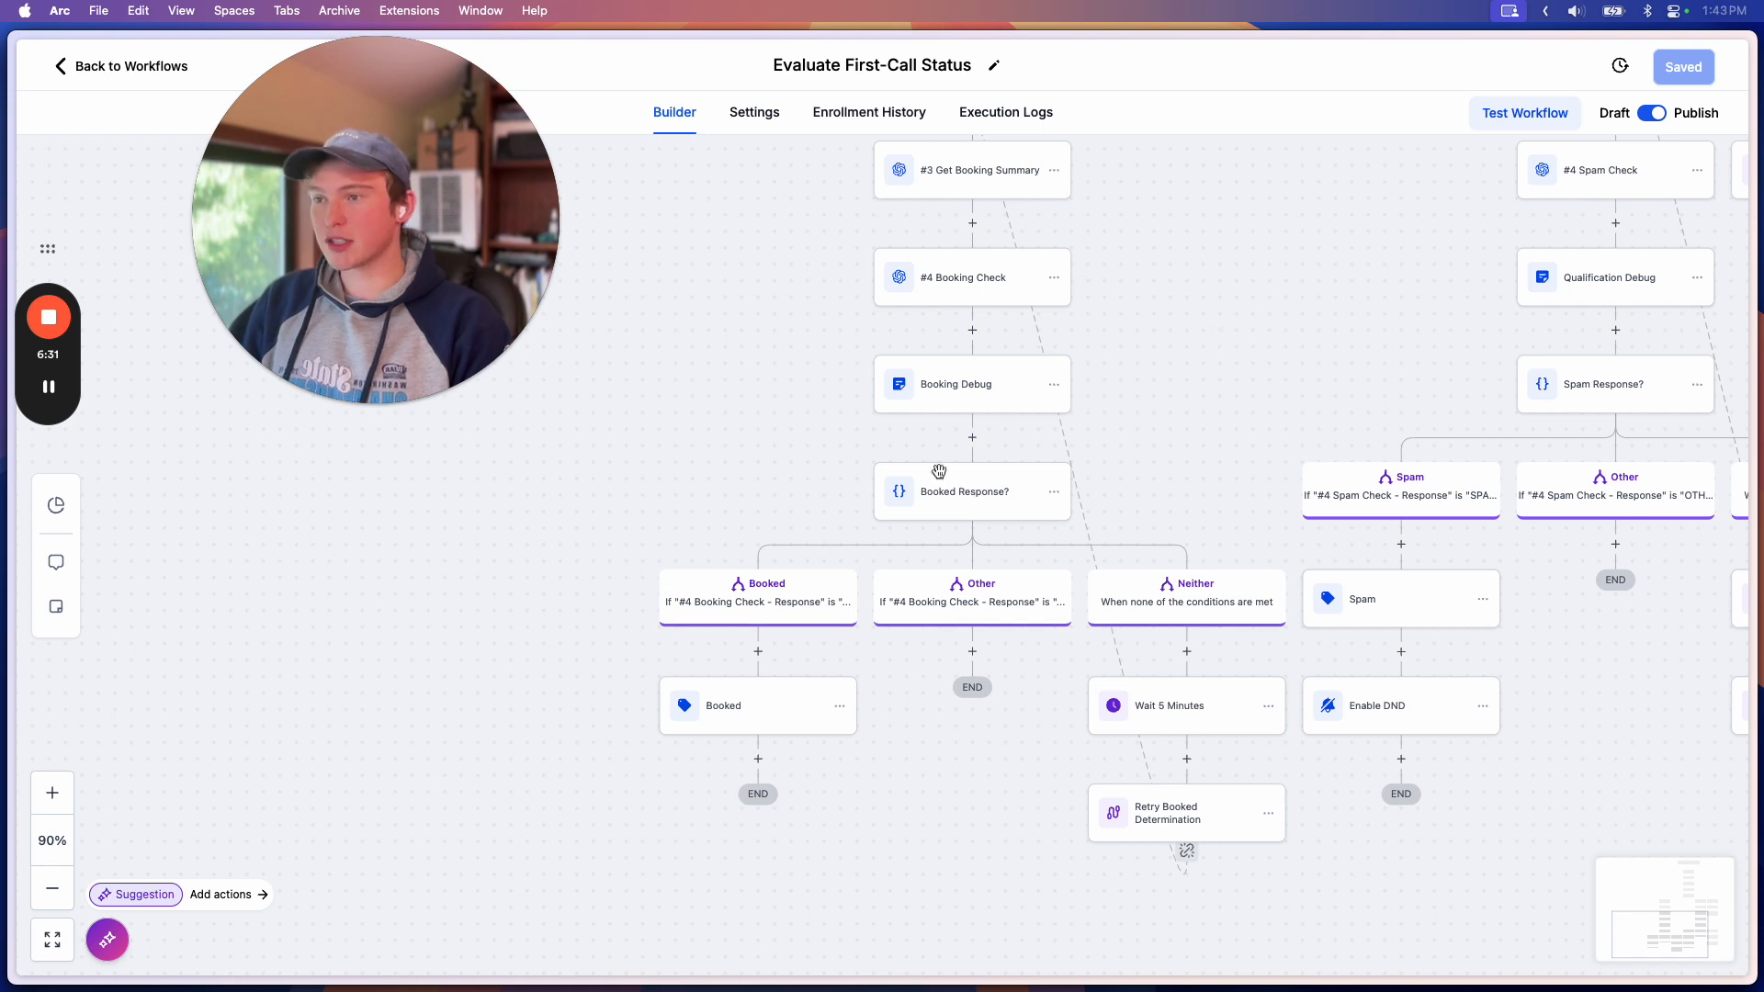
- Inspect the Booking Debug note's summary and determination variables, along with the Booked and Other outcomes below it
click(956, 382)
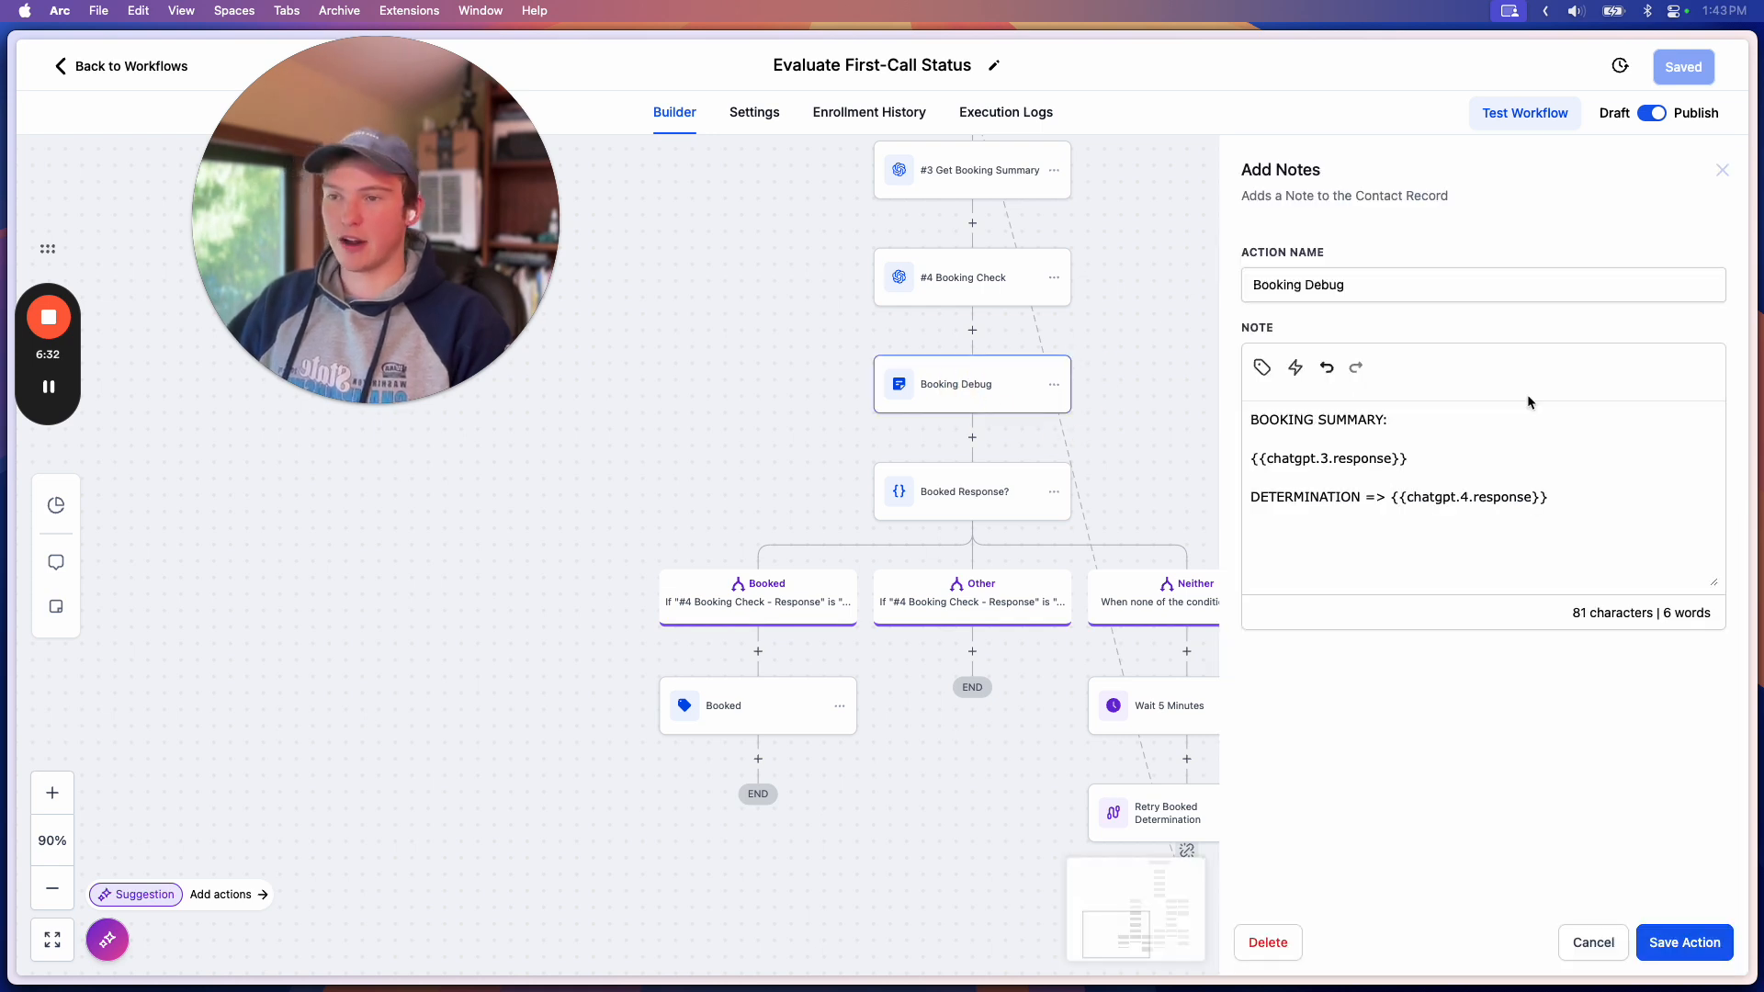
click(1722, 171)
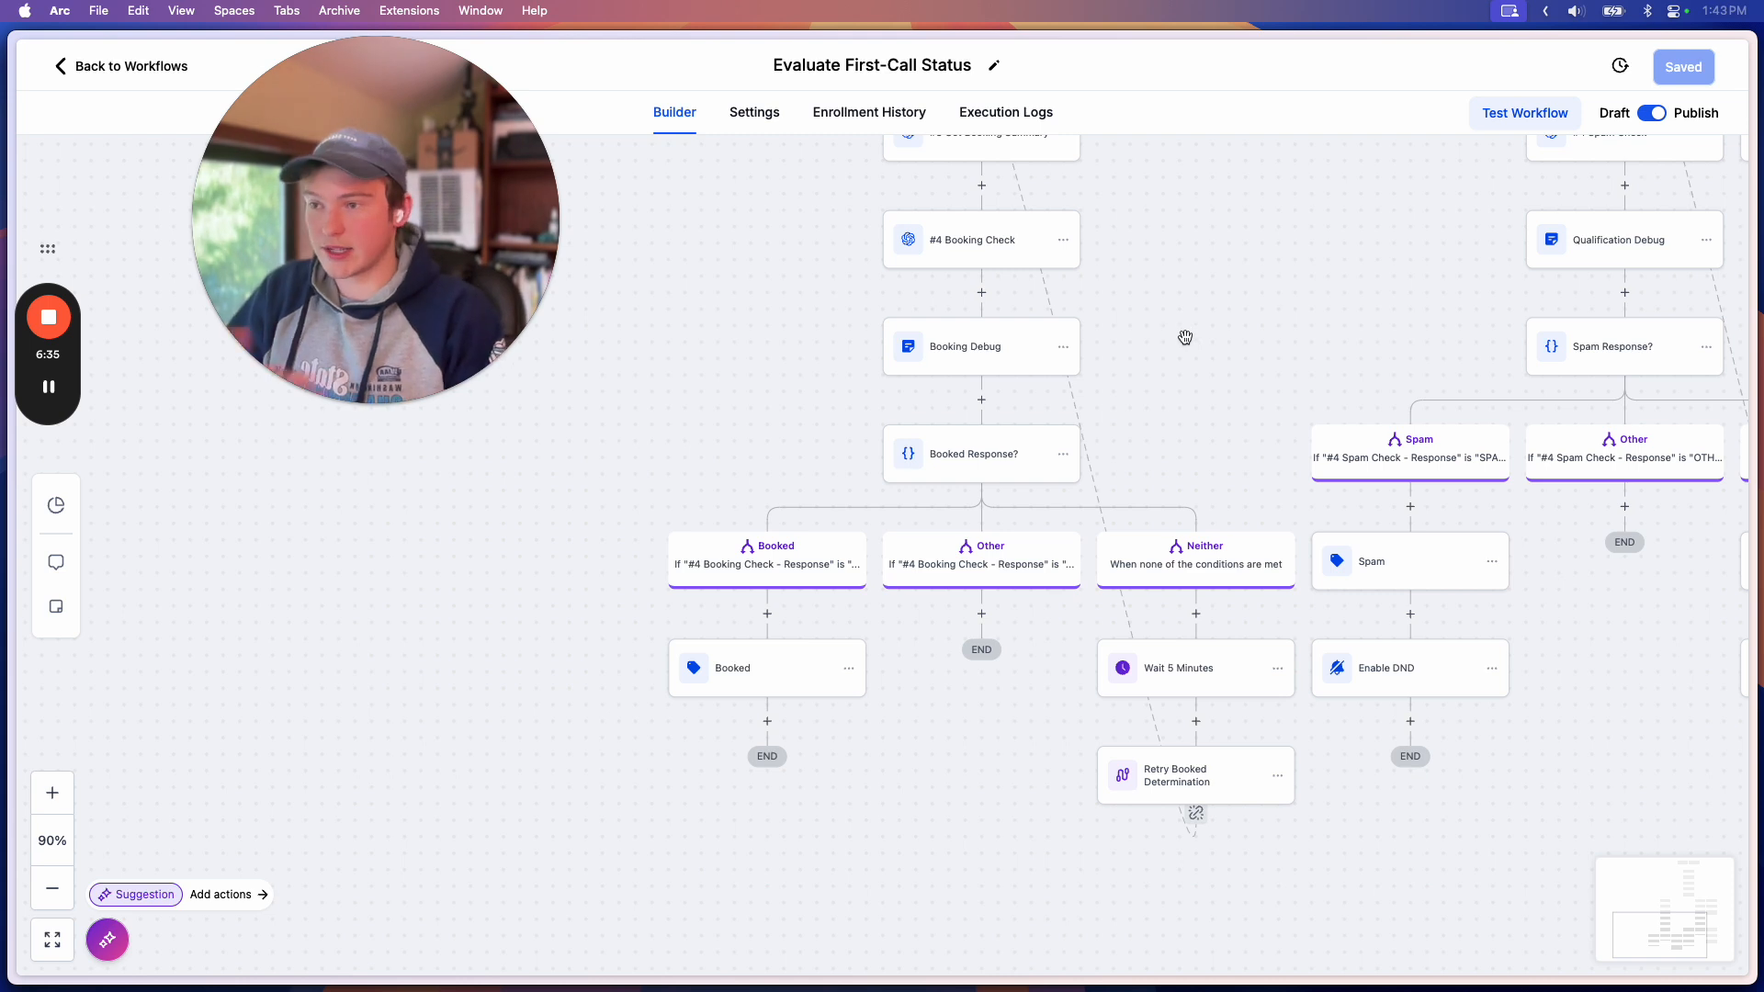
drag(1180, 415, 1217, 327)
drag(745, 524, 793, 599)
drag(1020, 668, 935, 605)
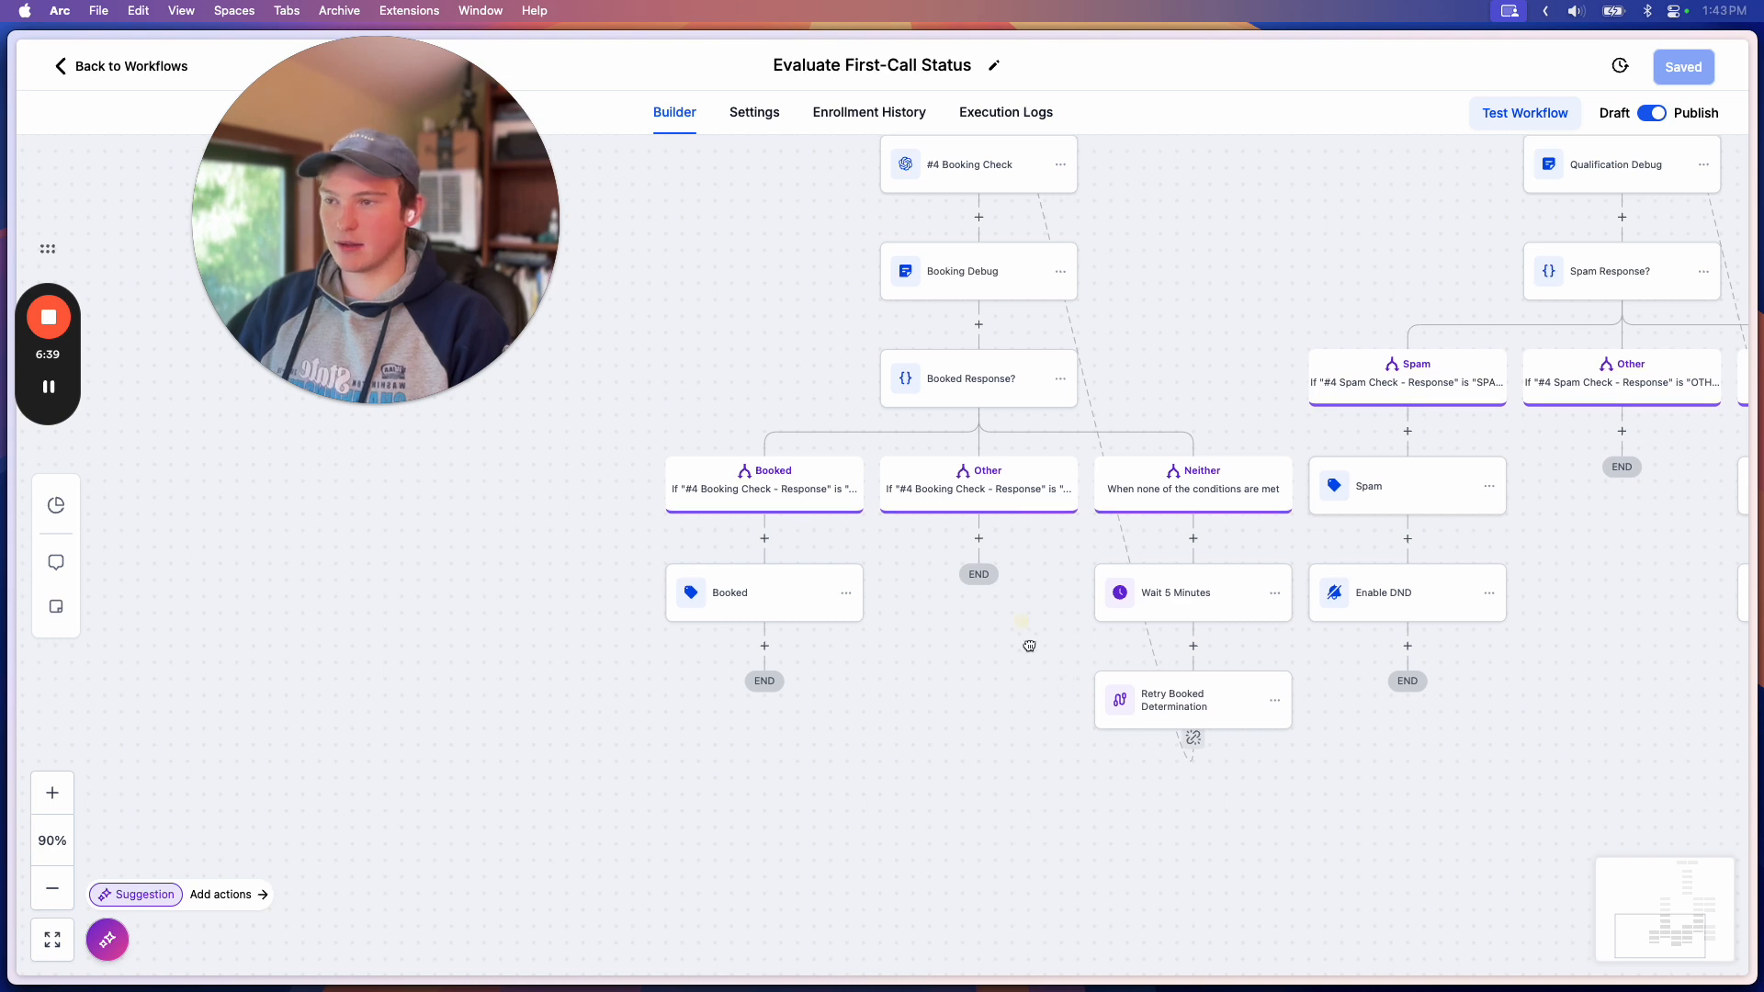
- Open a new Add Task action under the Other booking outcome and discard it without saving
scroll(1022, 624, up, 2)
click(1004, 606)
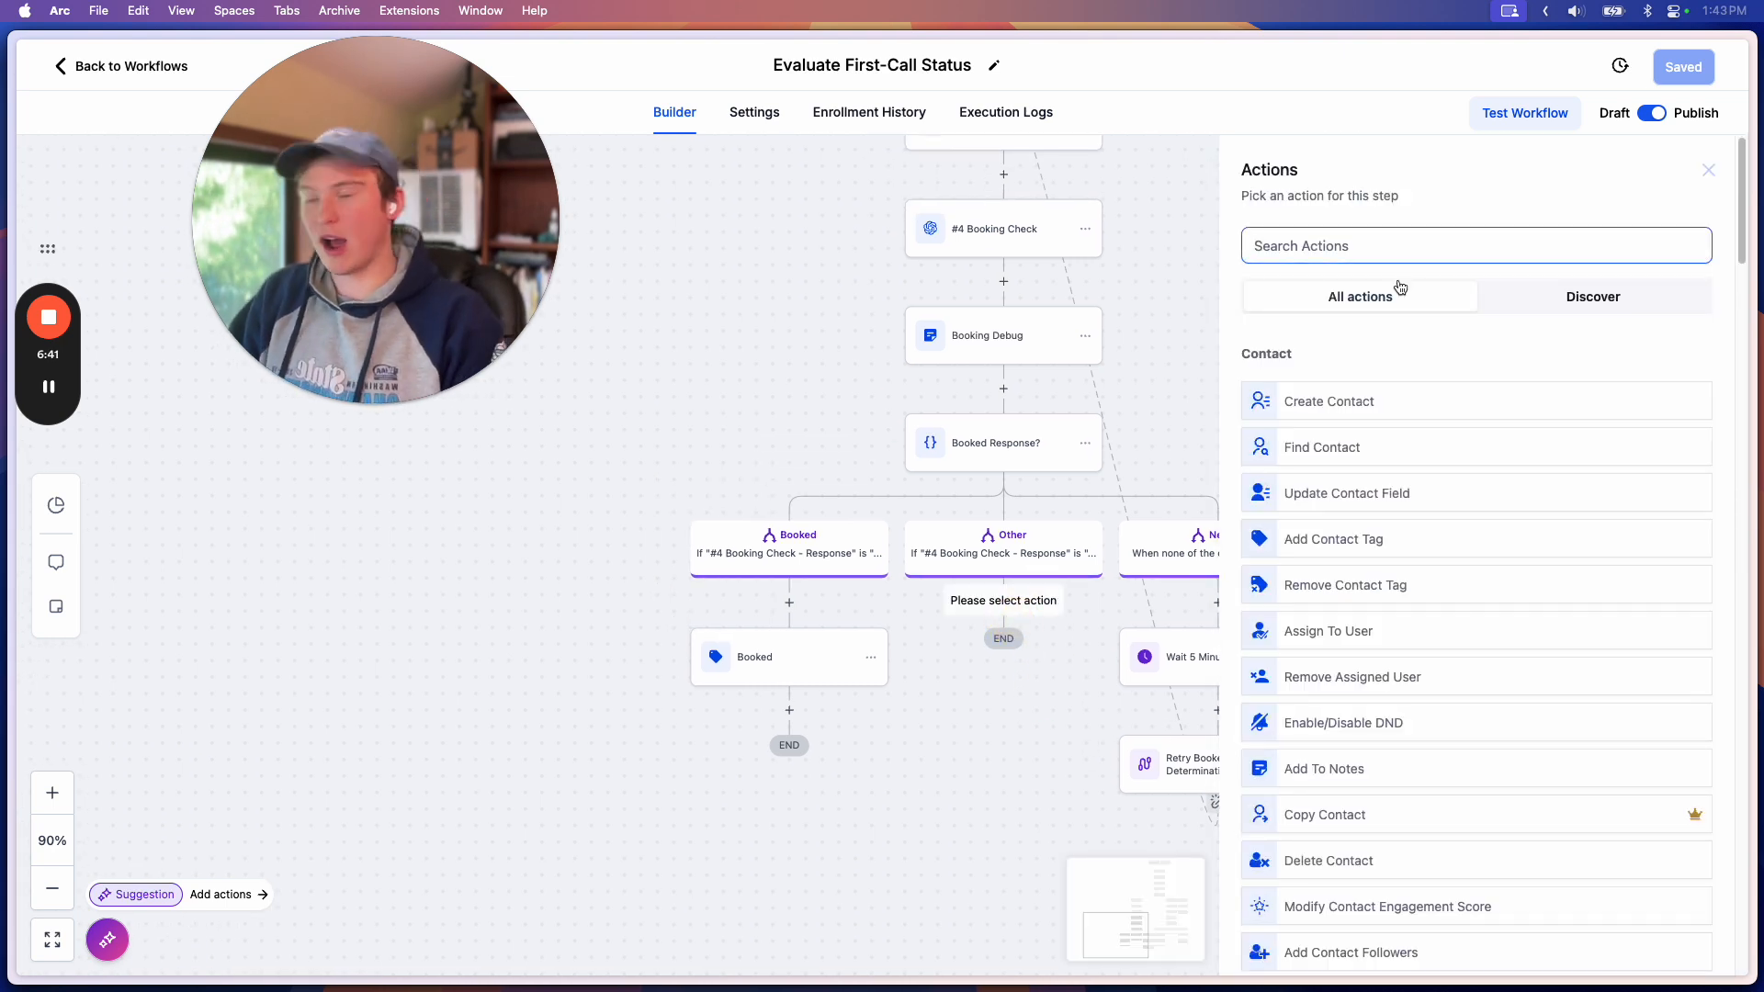
text(task)
click(1412, 397)
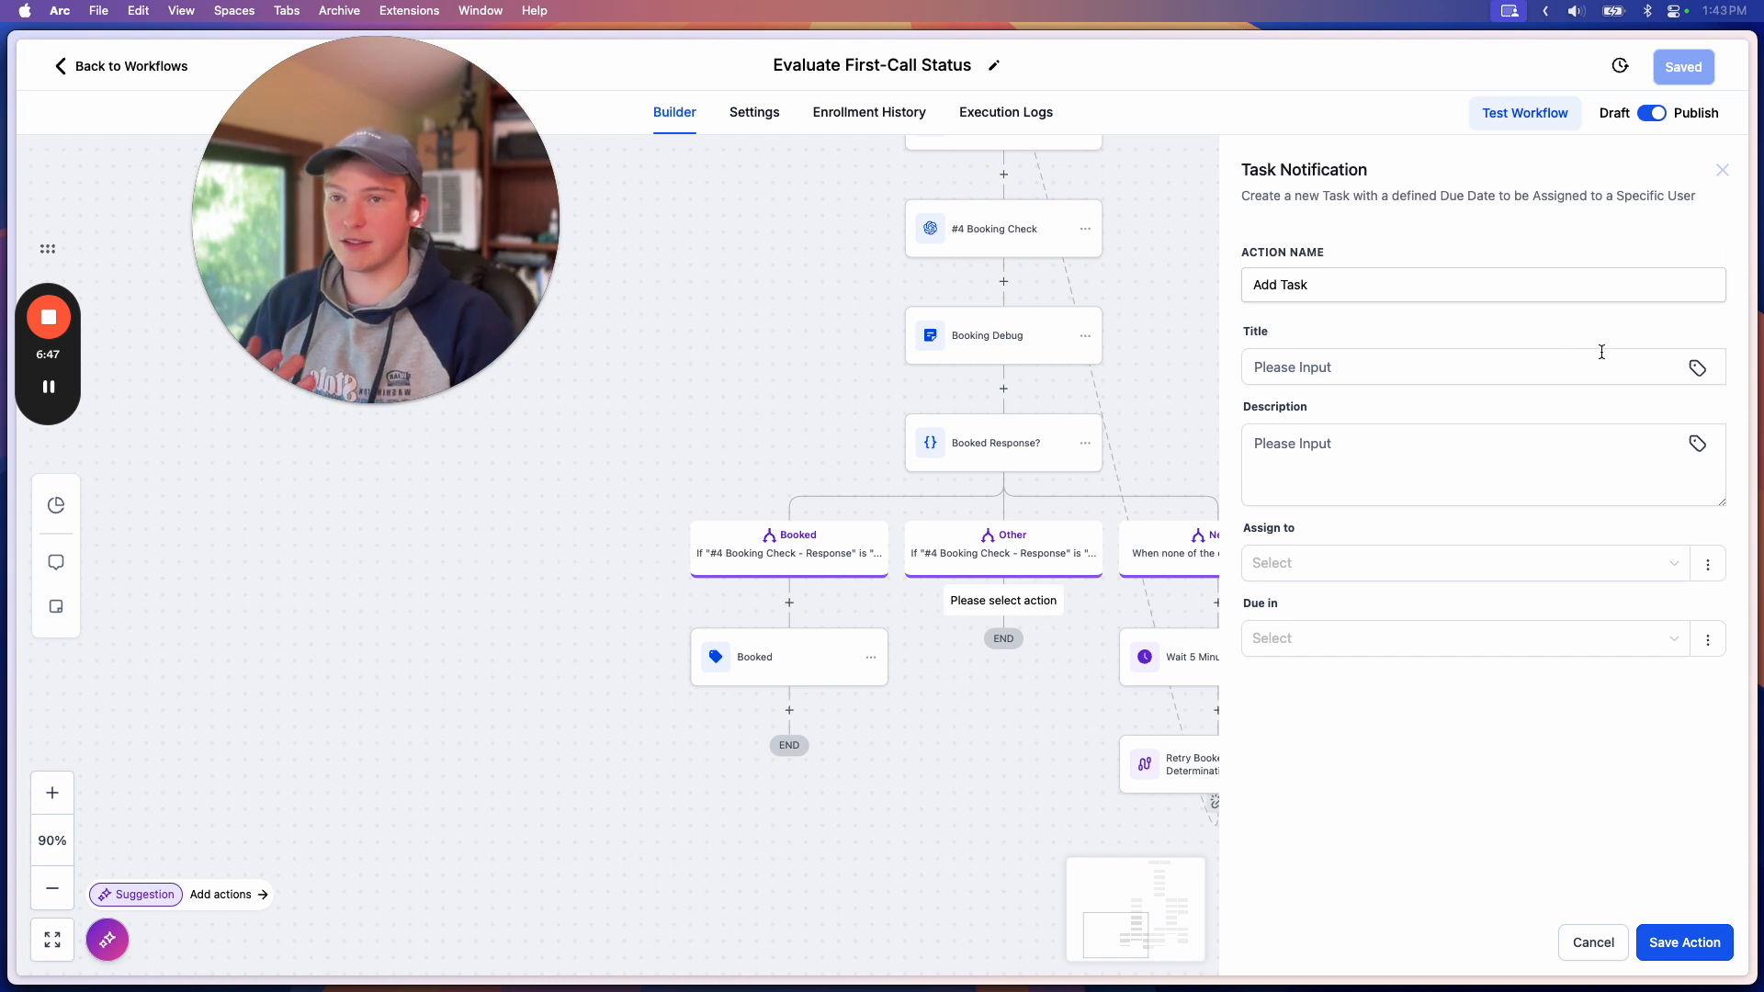
click(1719, 168)
- Review the booking branch alongside the spam branch, and the full workflow from the trigger to its final outcomes
drag(1244, 248, 1173, 362)
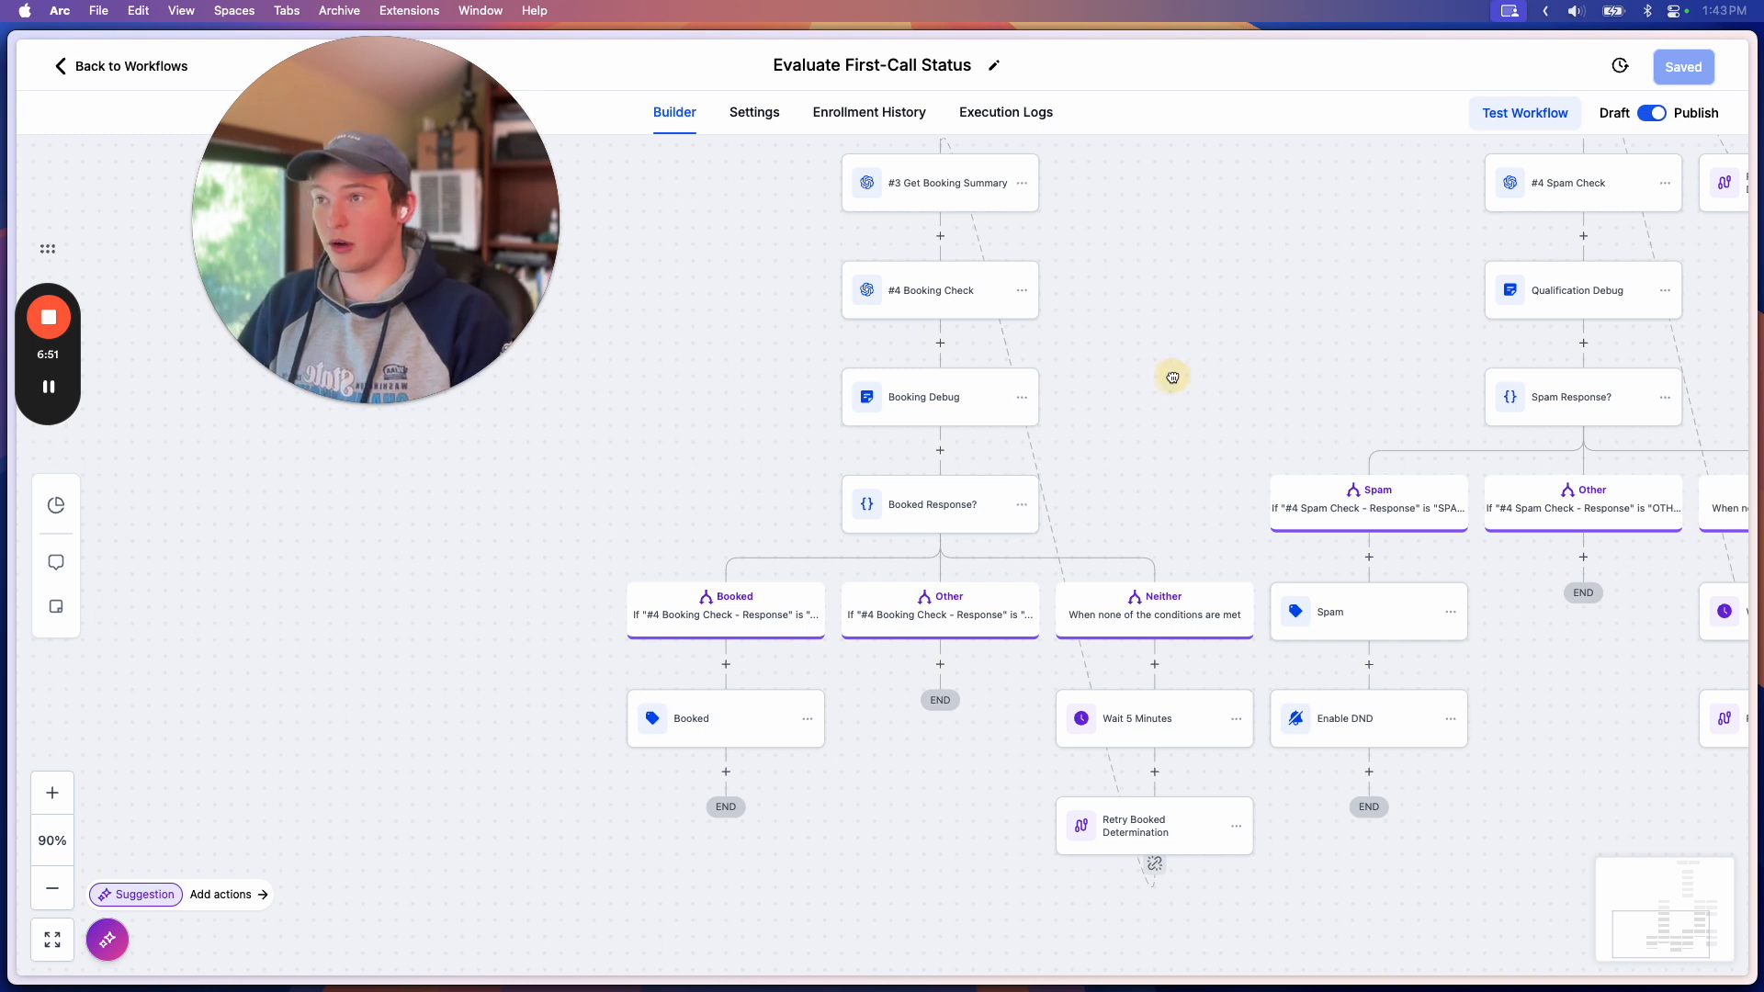
drag(1170, 374, 1182, 399)
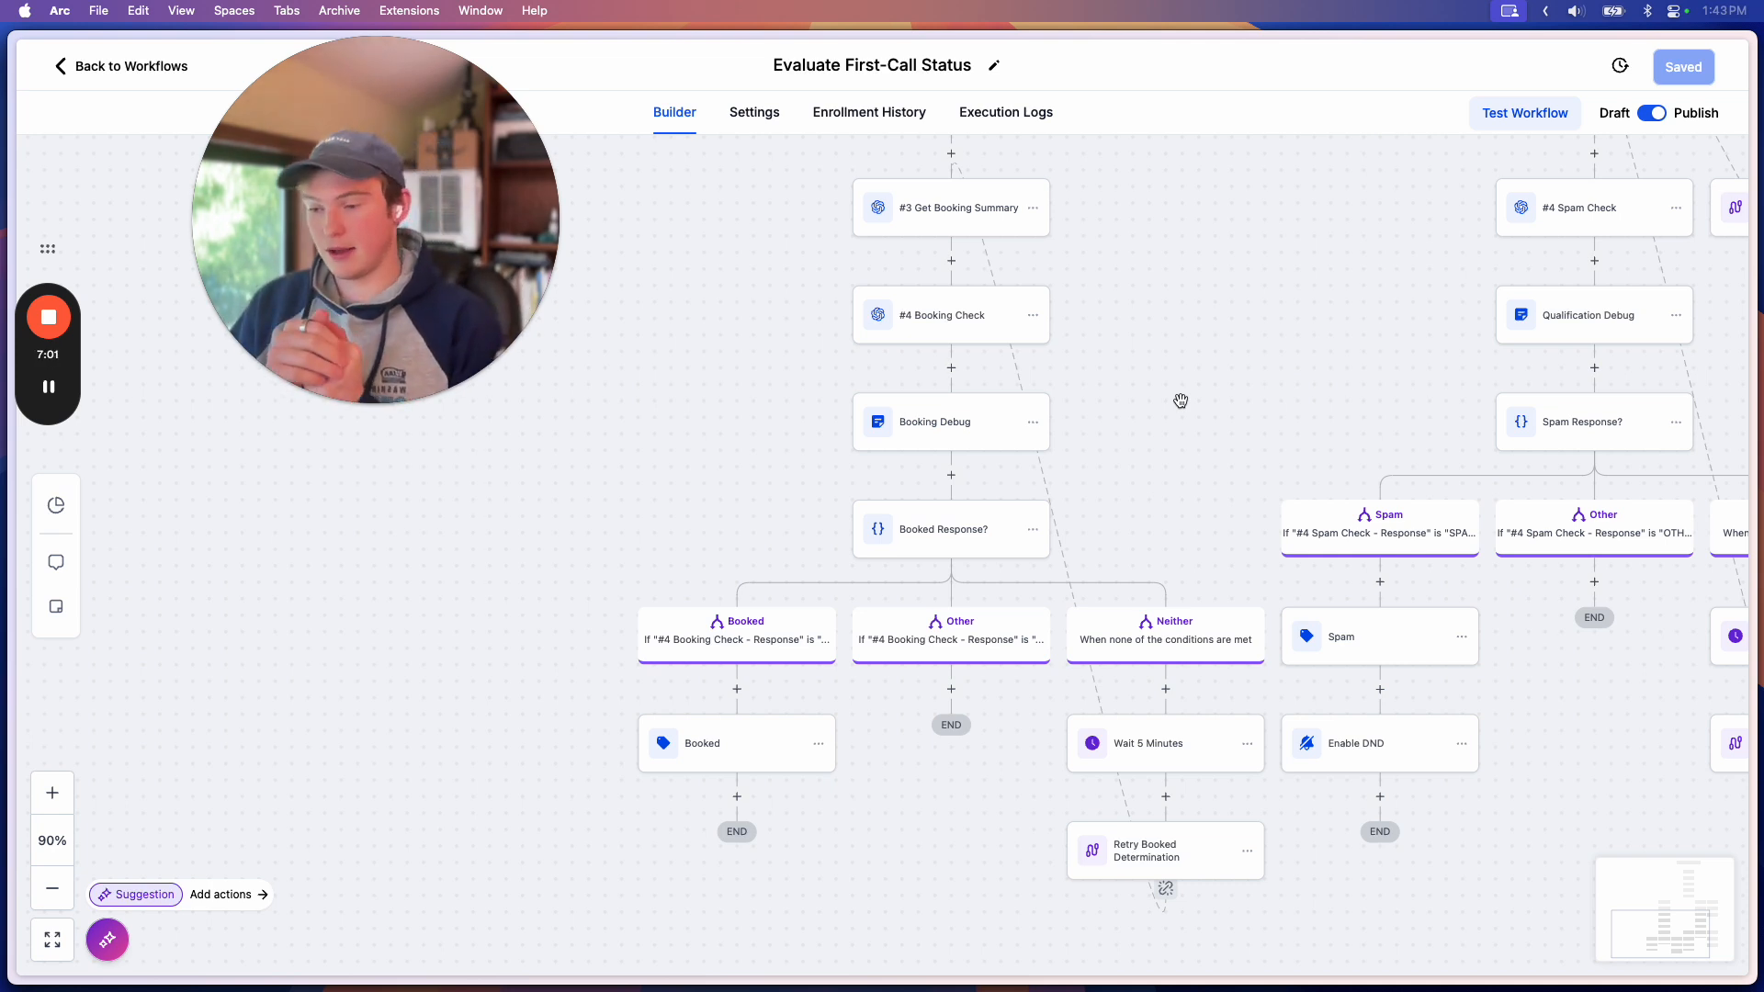
drag(1197, 398, 1175, 467)
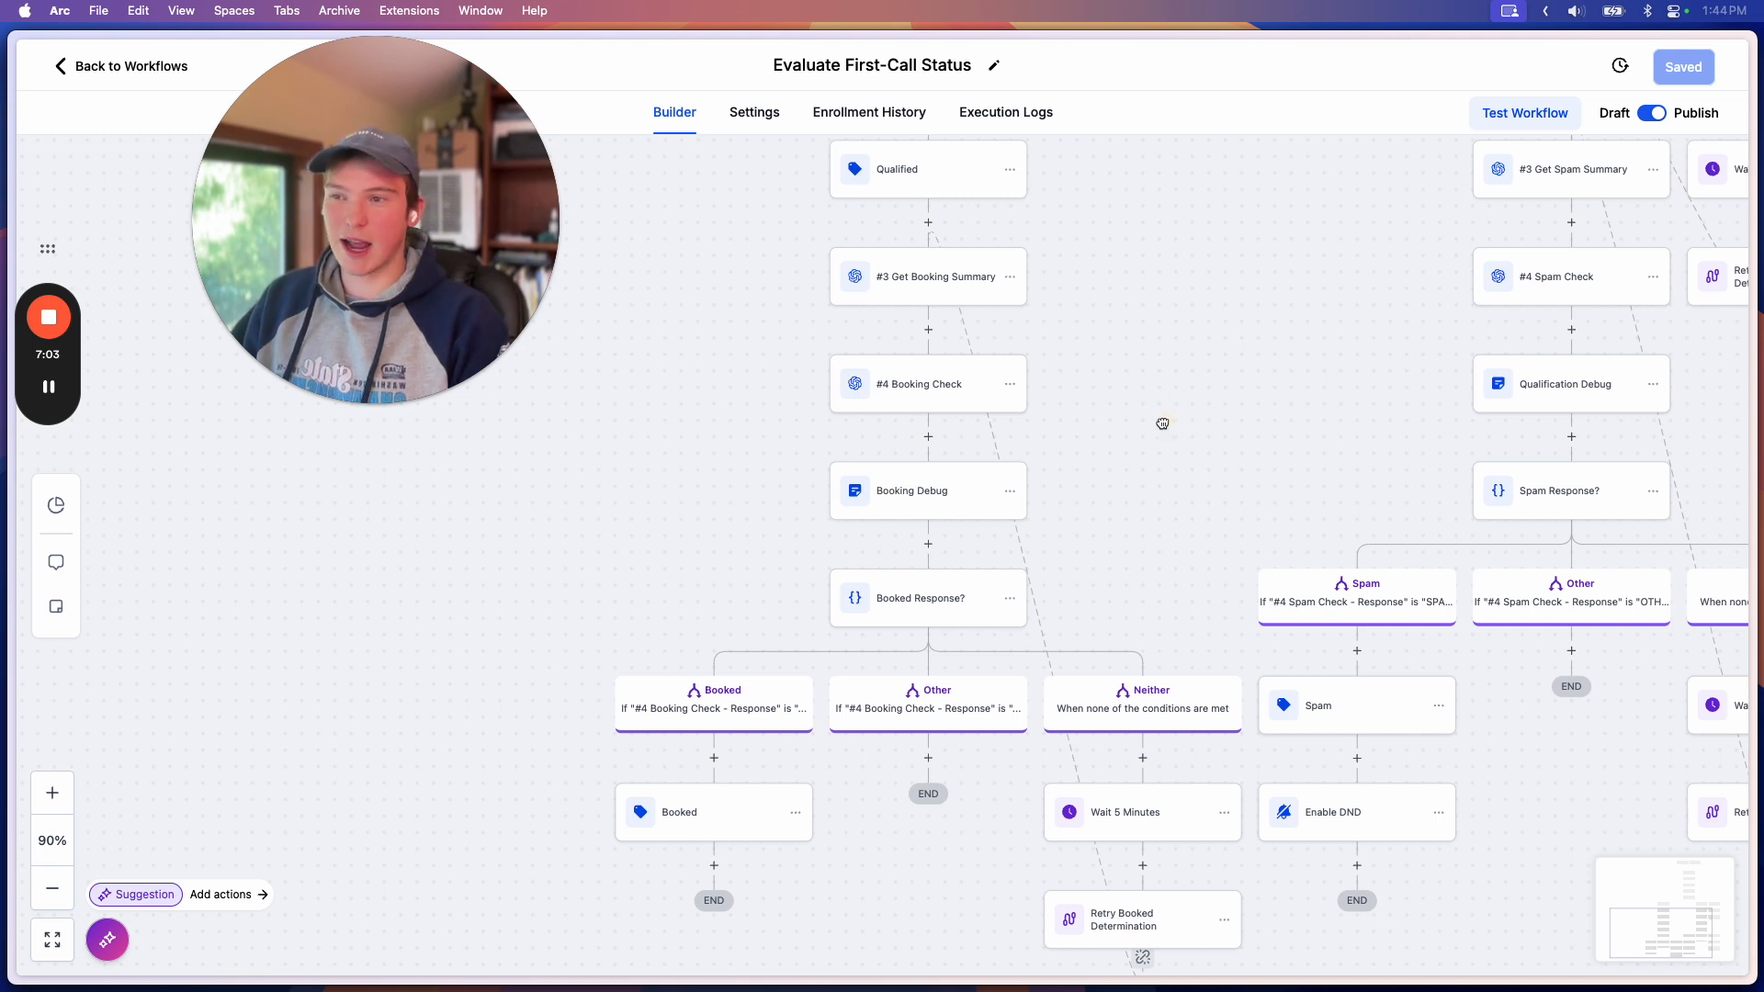
scroll(1087, 377, down, 5)
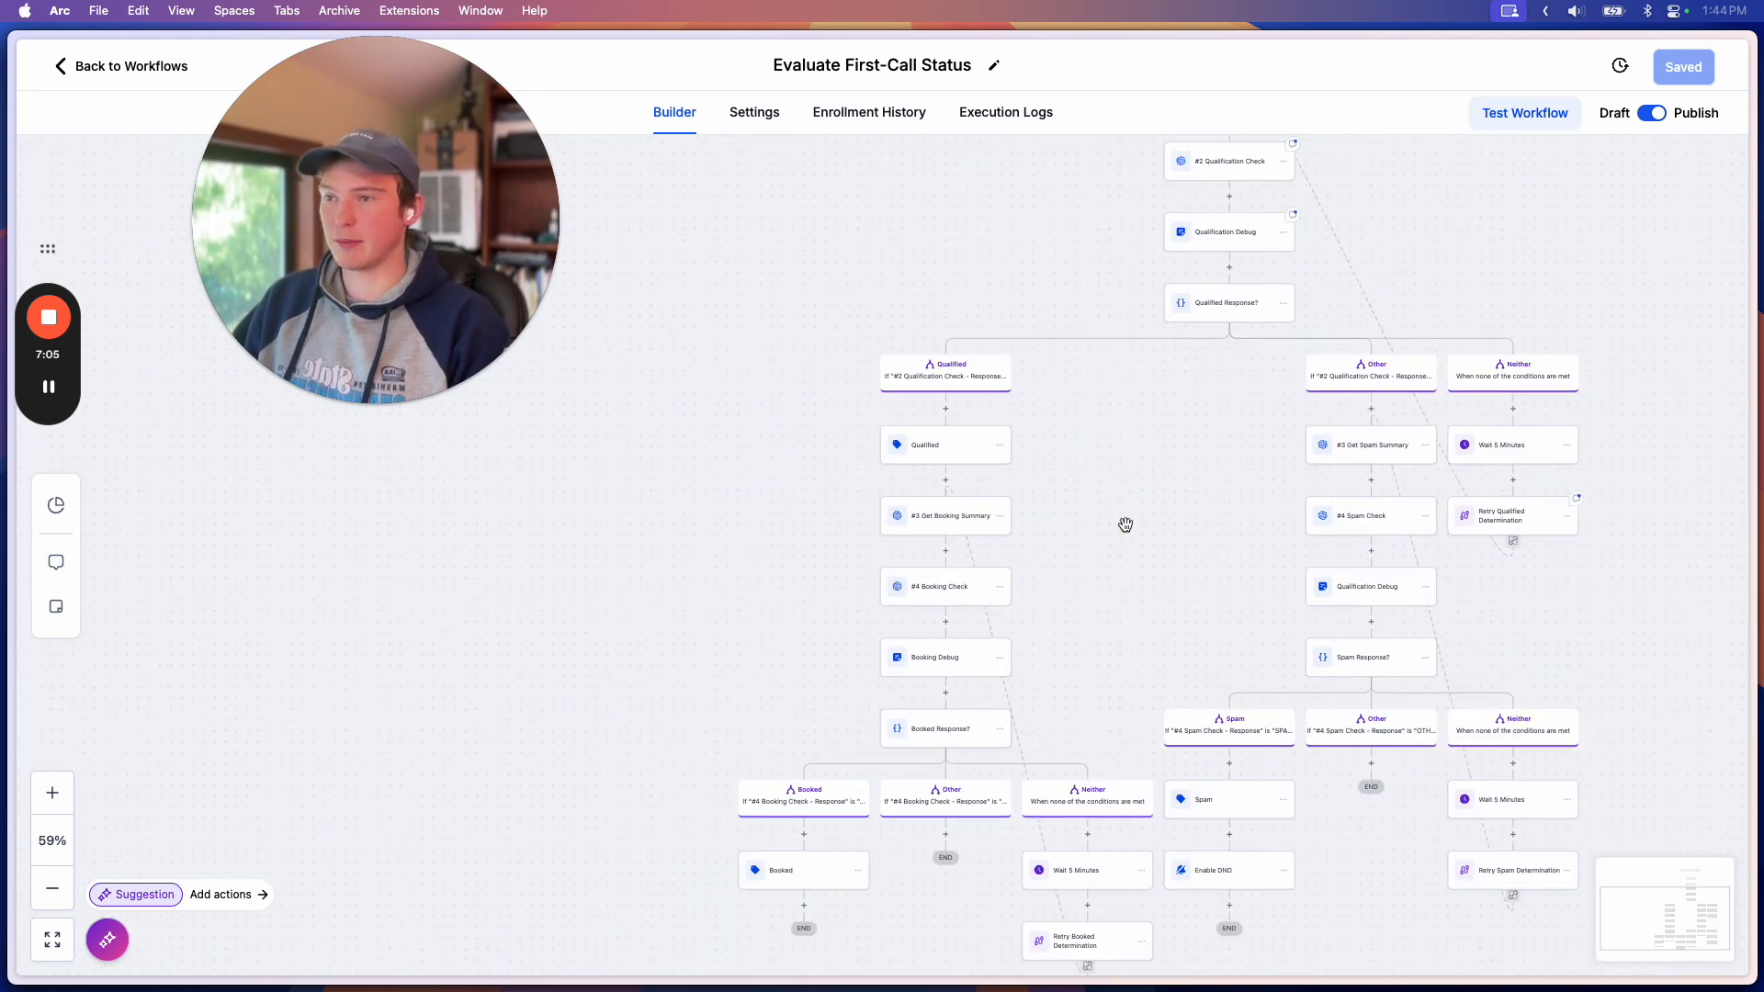
scroll(1126, 525, up, 5)
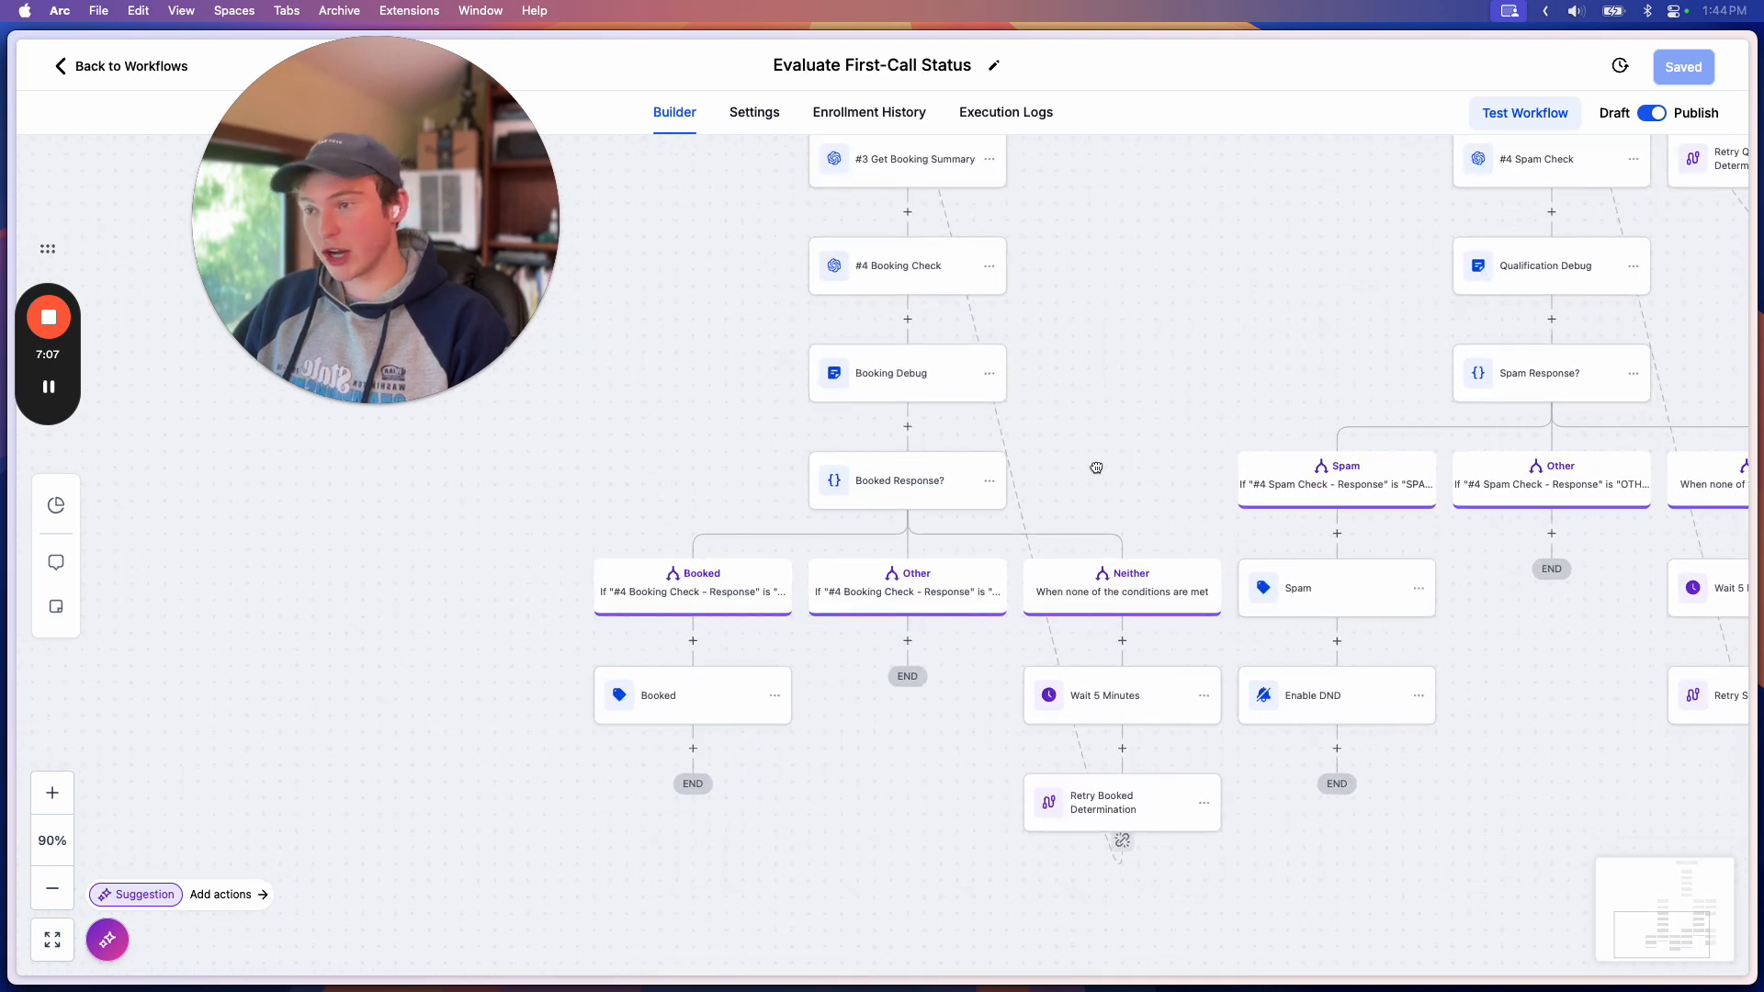
drag(1078, 491, 1134, 328)
drag(1156, 256, 997, 586)
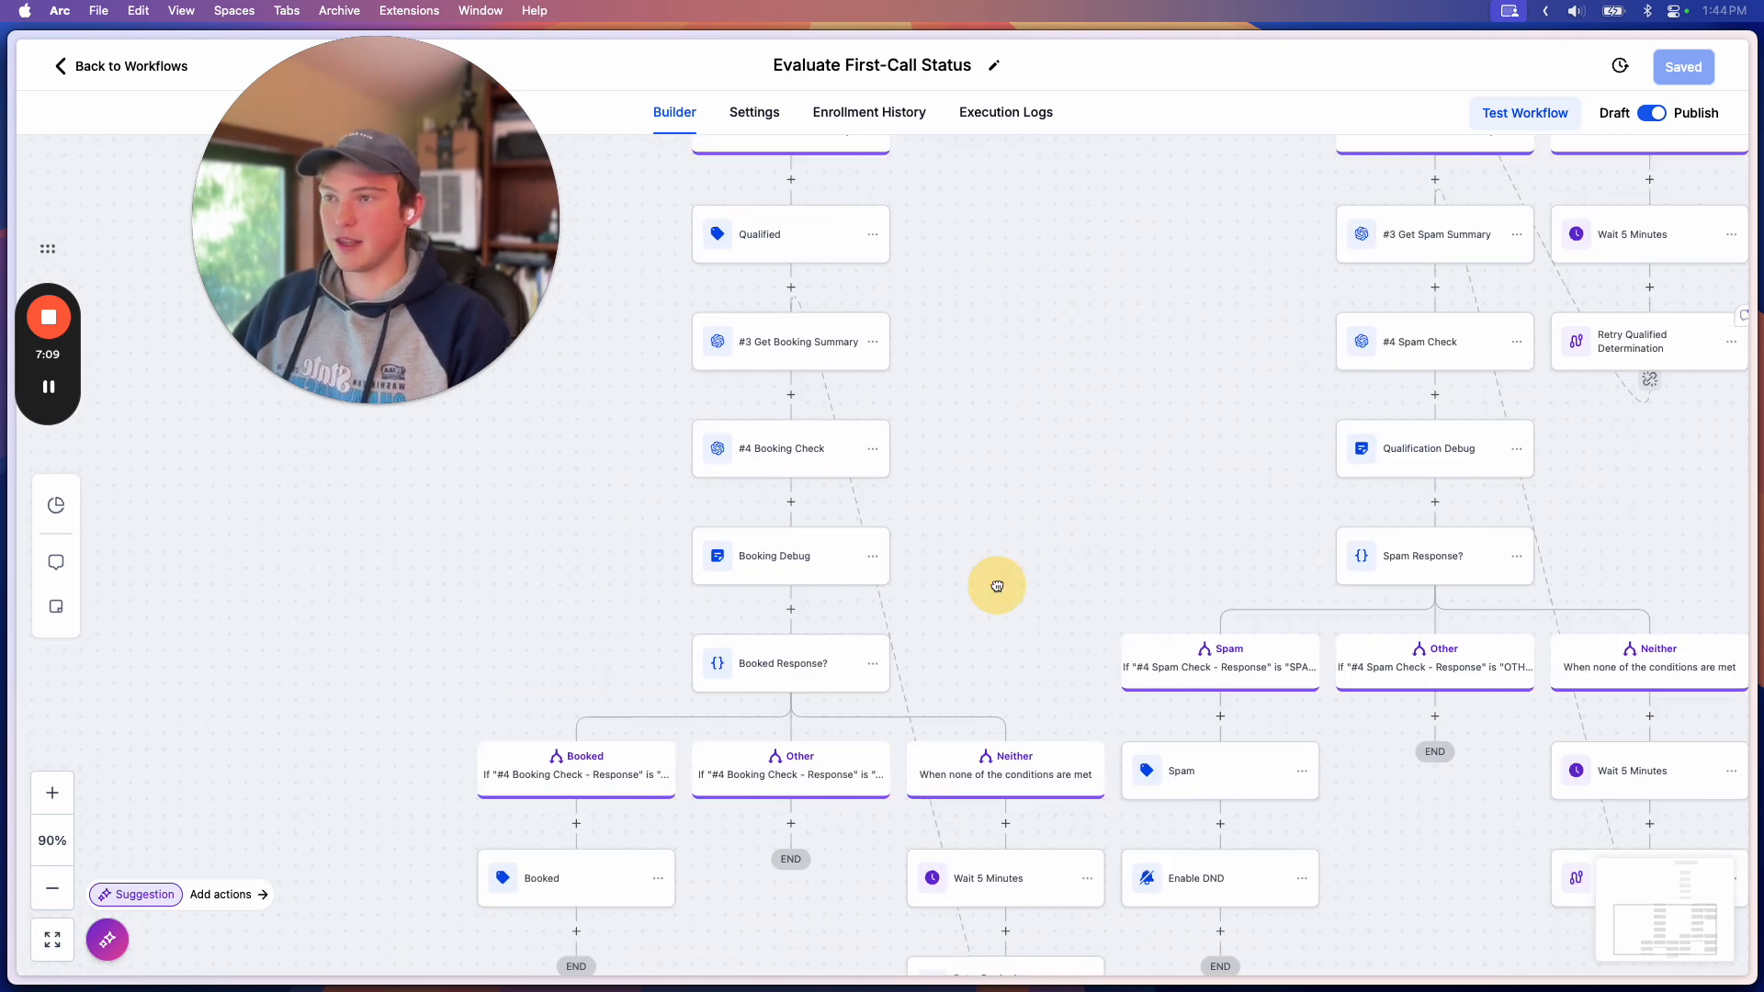
scroll(1039, 538, down, 8)
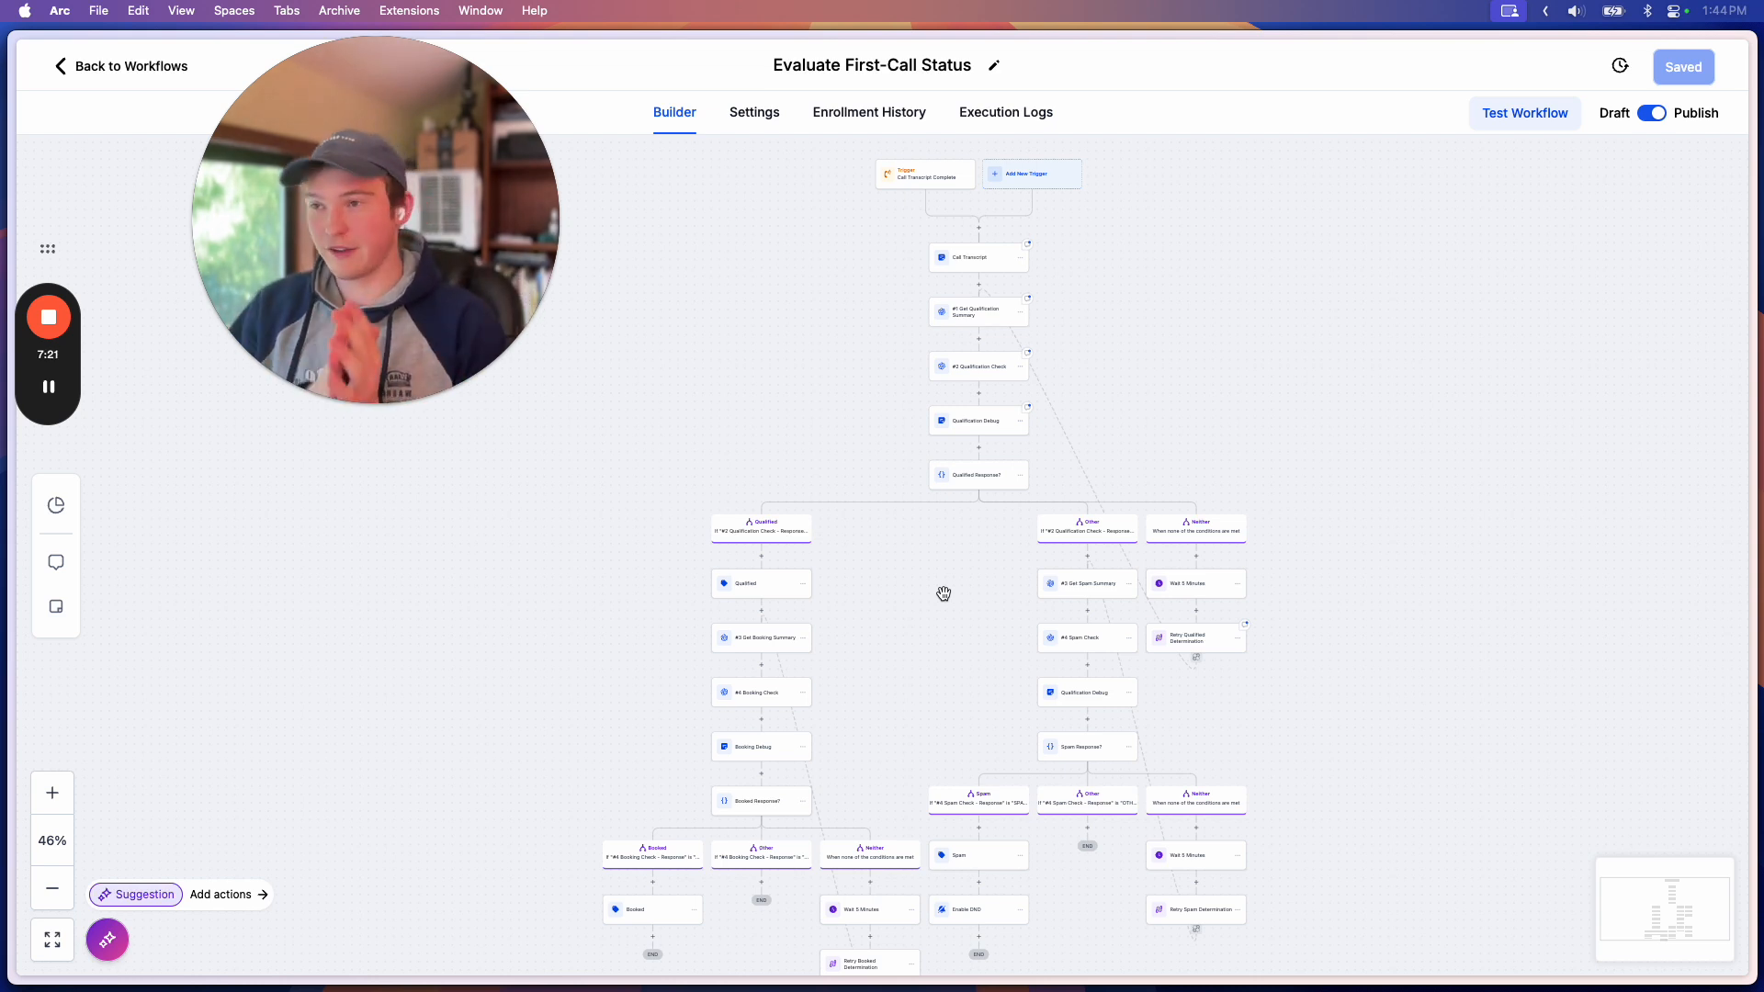
mouse_move(944, 593)
mouse_down()
mouse_move(937, 555)
mouse_move(945, 597)
mouse_up()
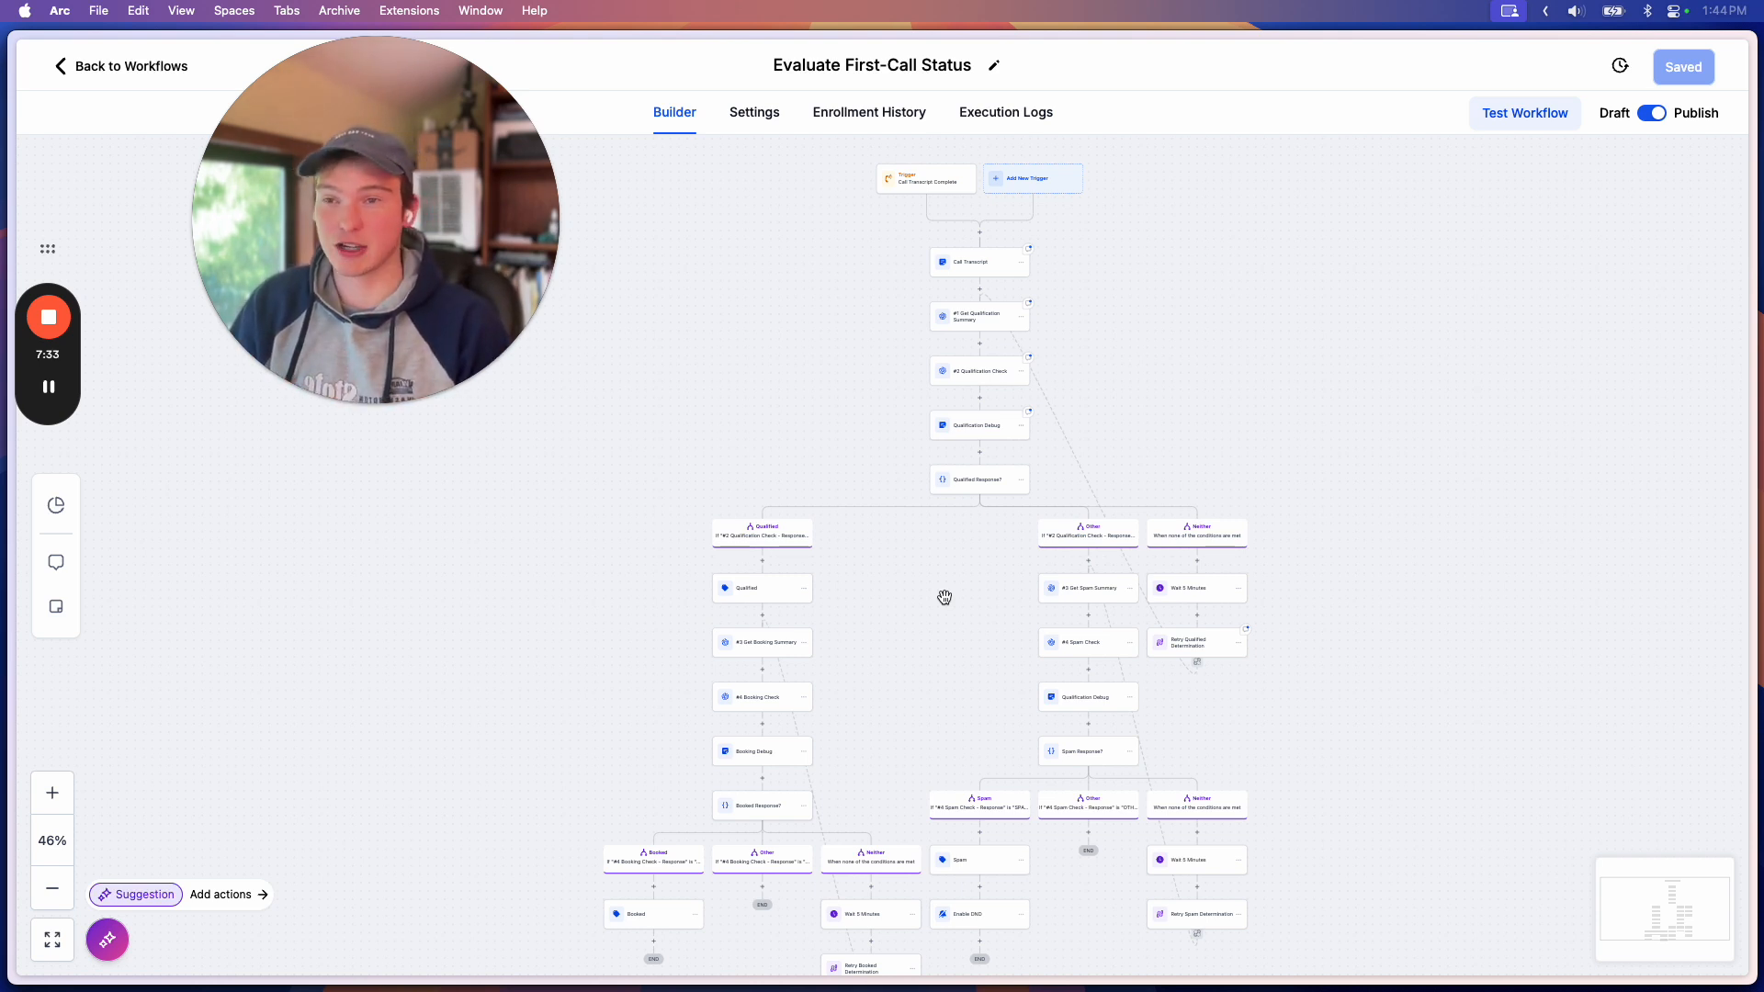
drag(941, 583, 1002, 525)
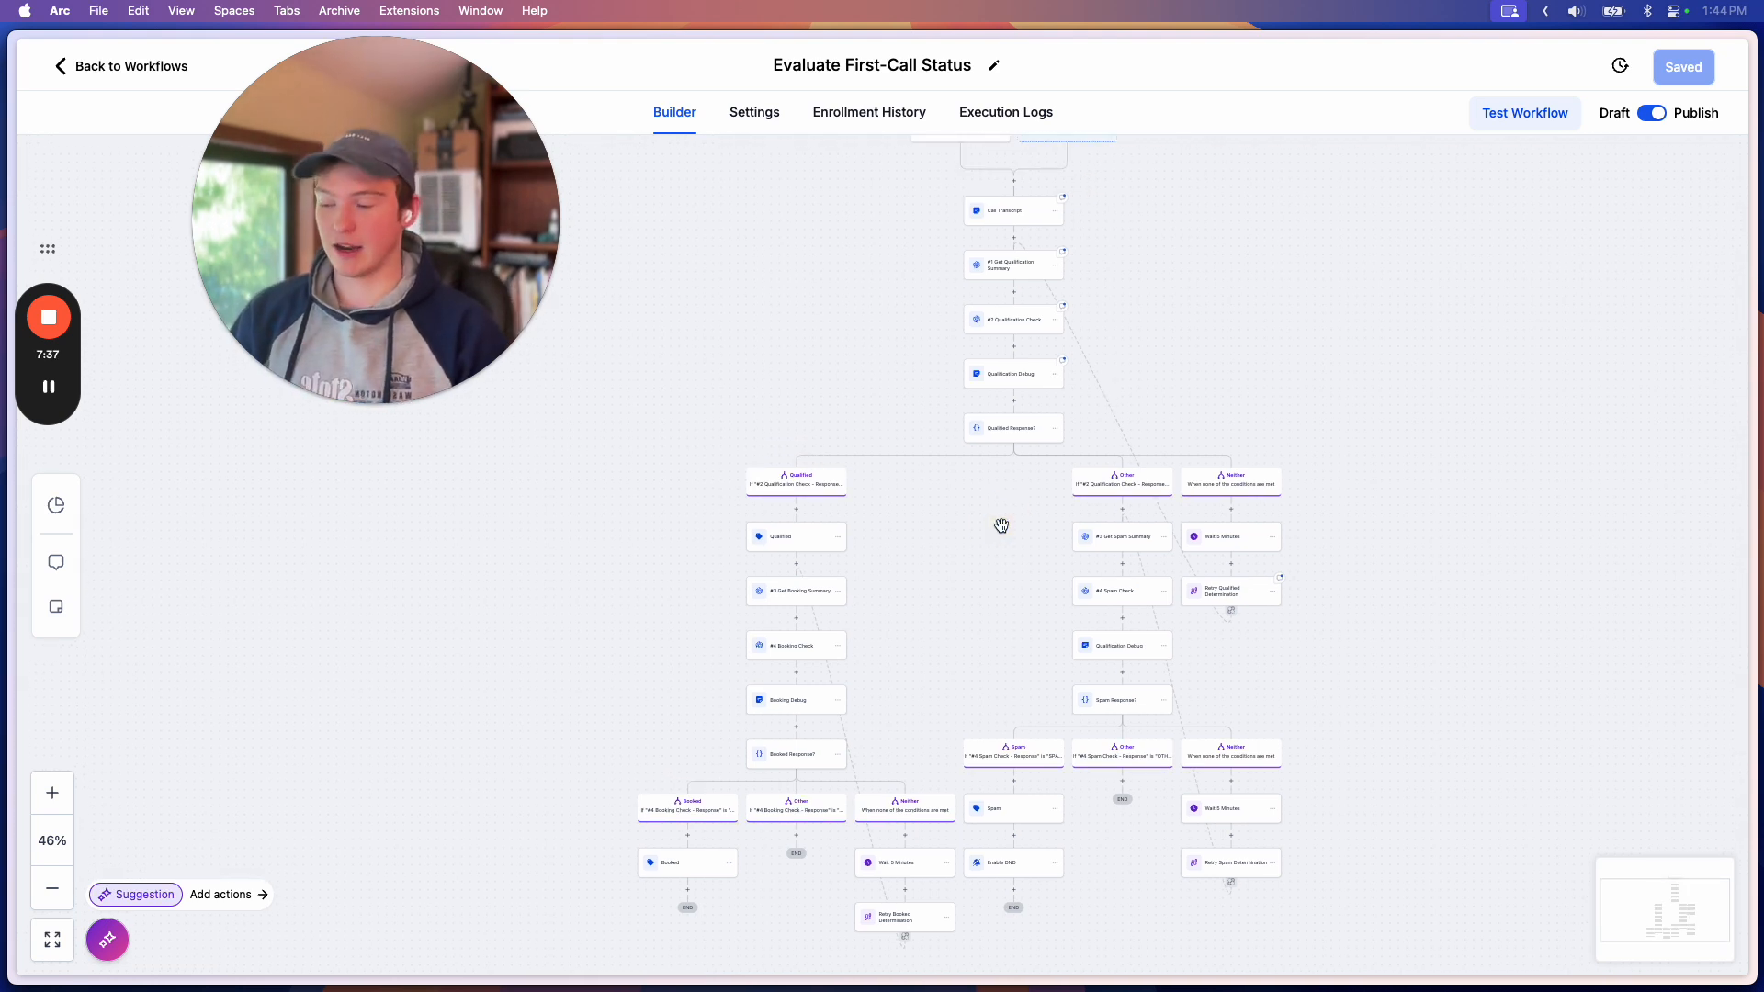
drag(1008, 610, 1012, 555)
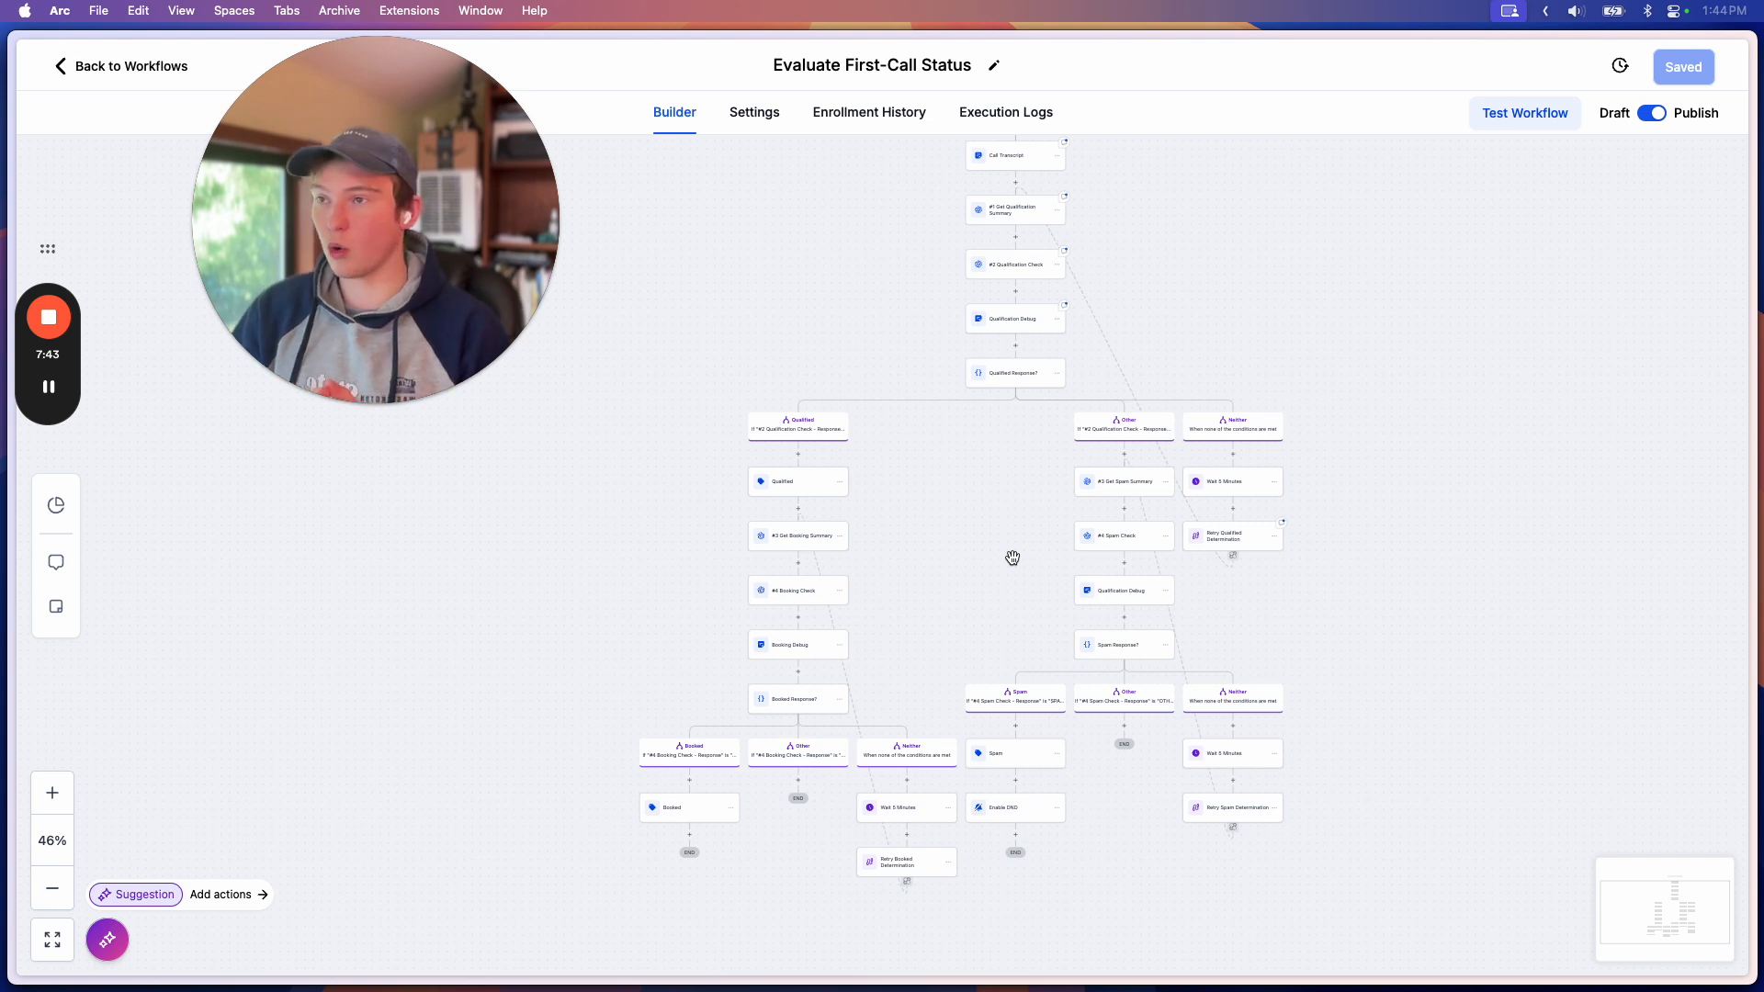
- Examine the Call Transcript Complete trigger and its Call Duration filter
drag(1013, 558, 911, 689)
drag(1027, 447, 1088, 464)
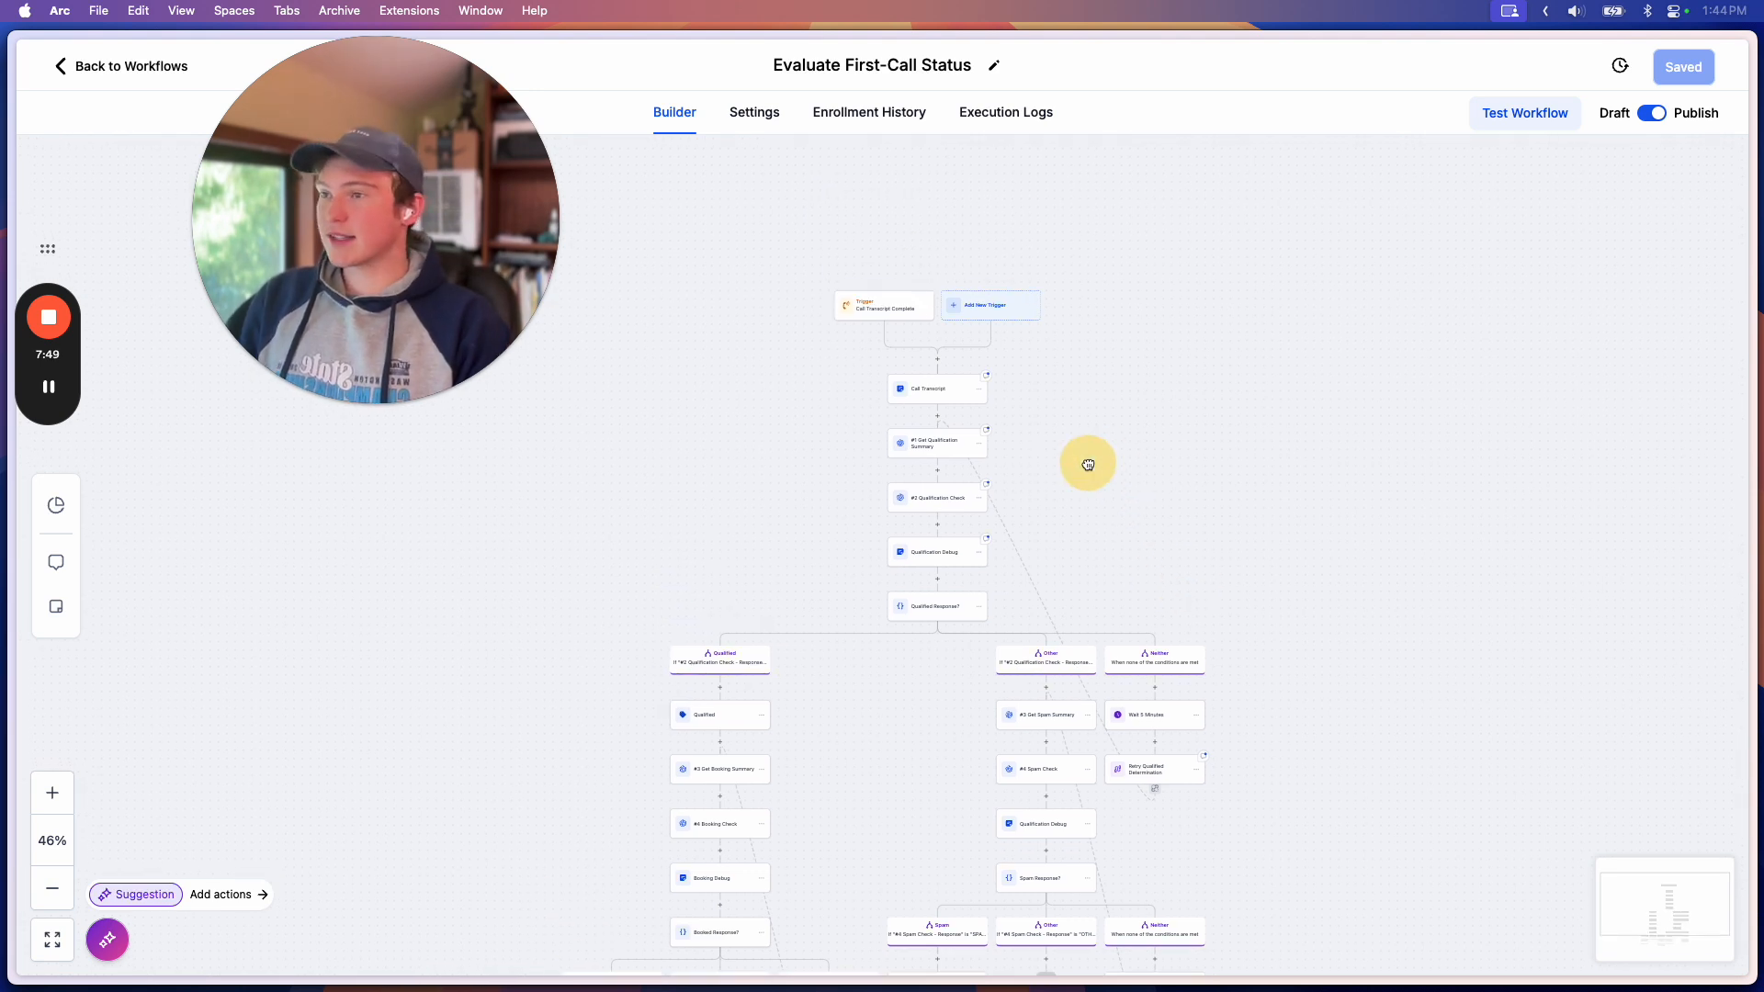
click(876, 309)
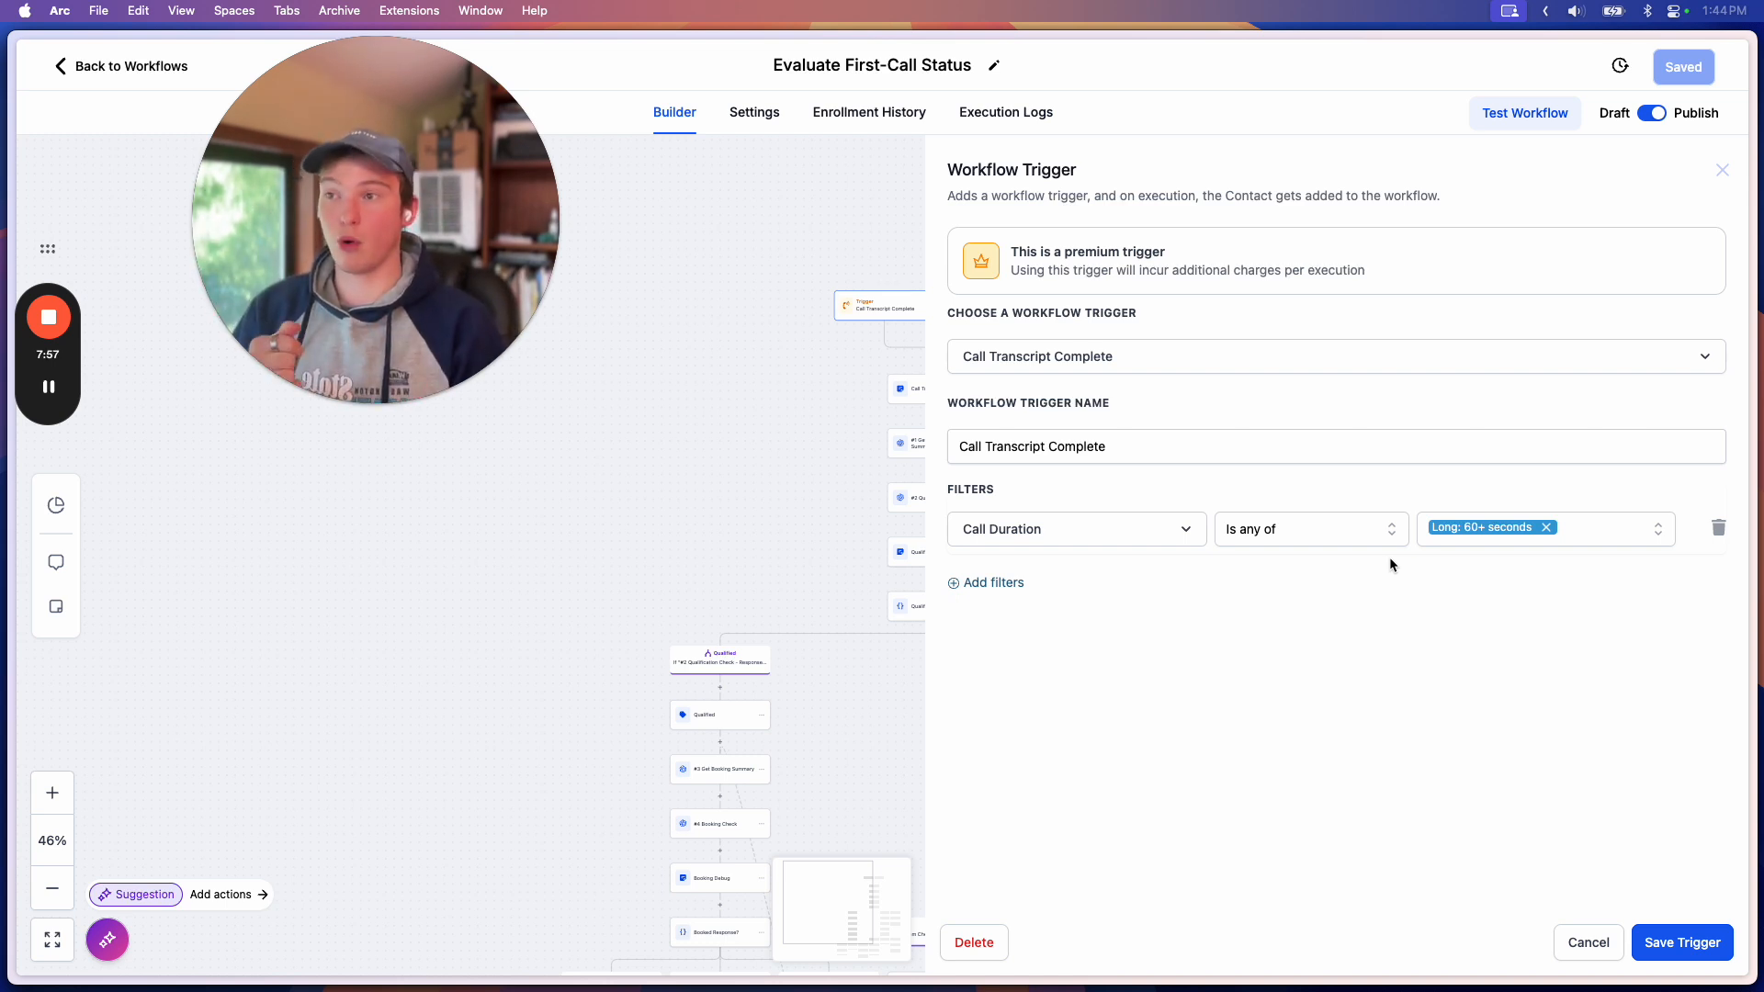
click(1720, 173)
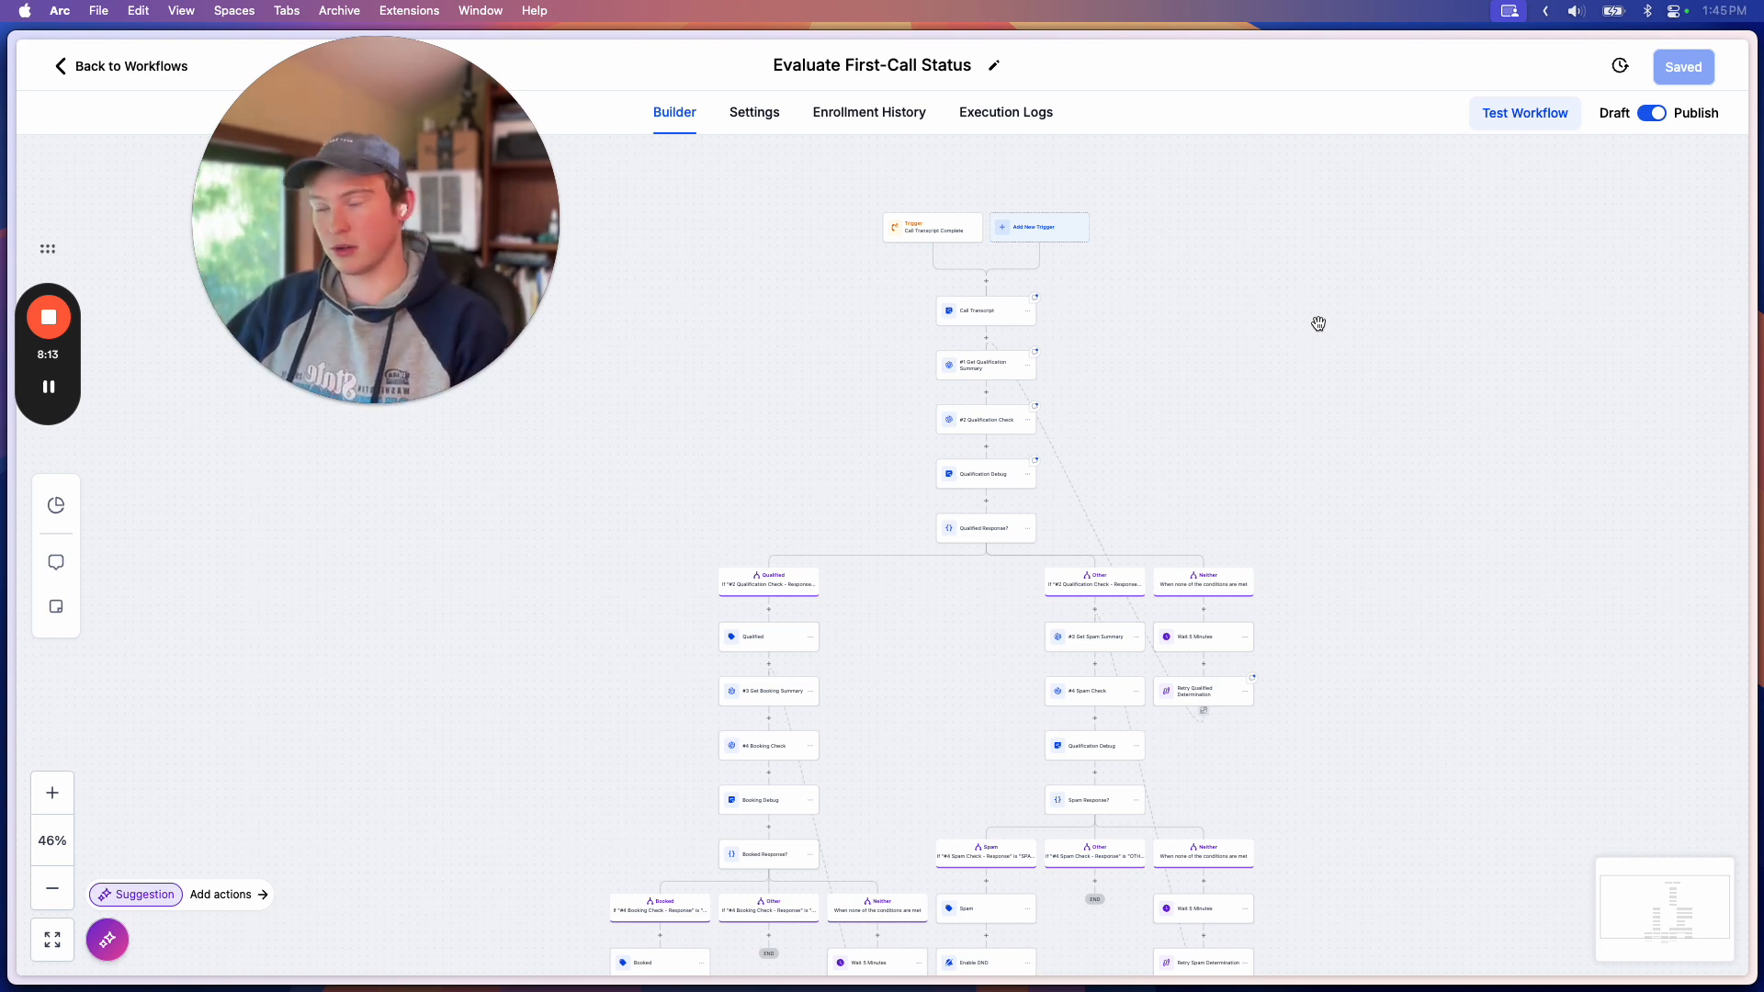
scroll(1333, 322, down, 2)
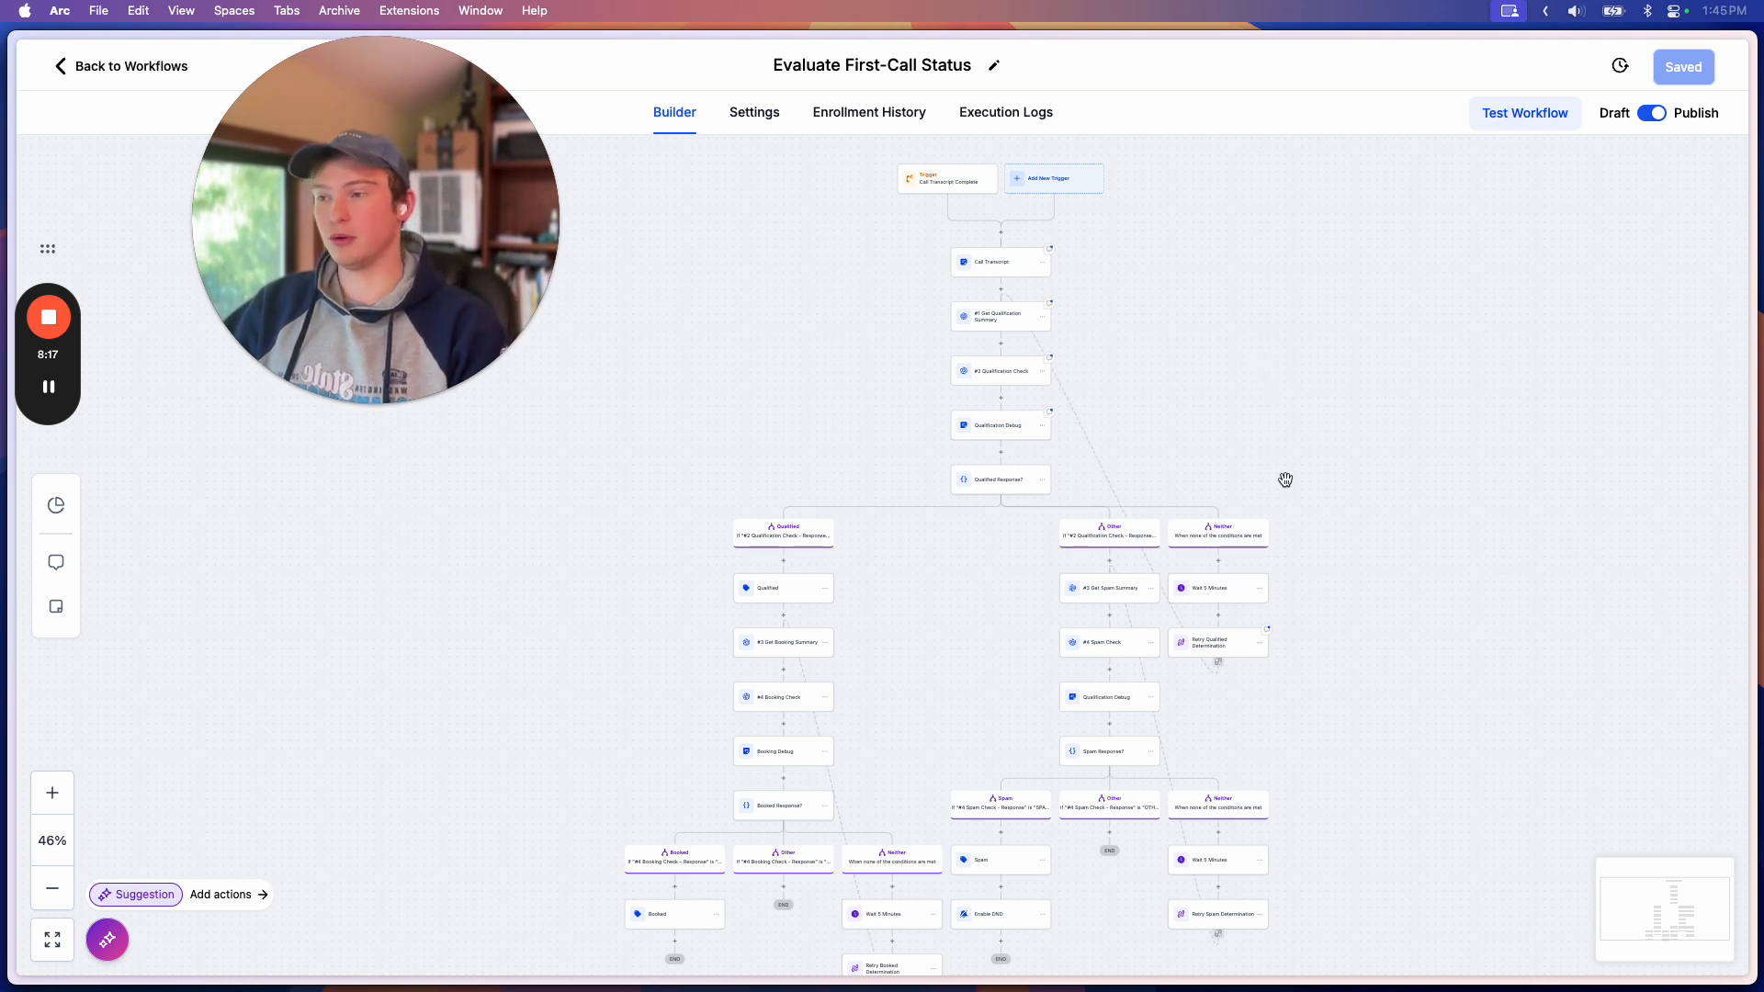
scroll(1259, 514, up, 2)
scroll(1258, 515, right, 1)
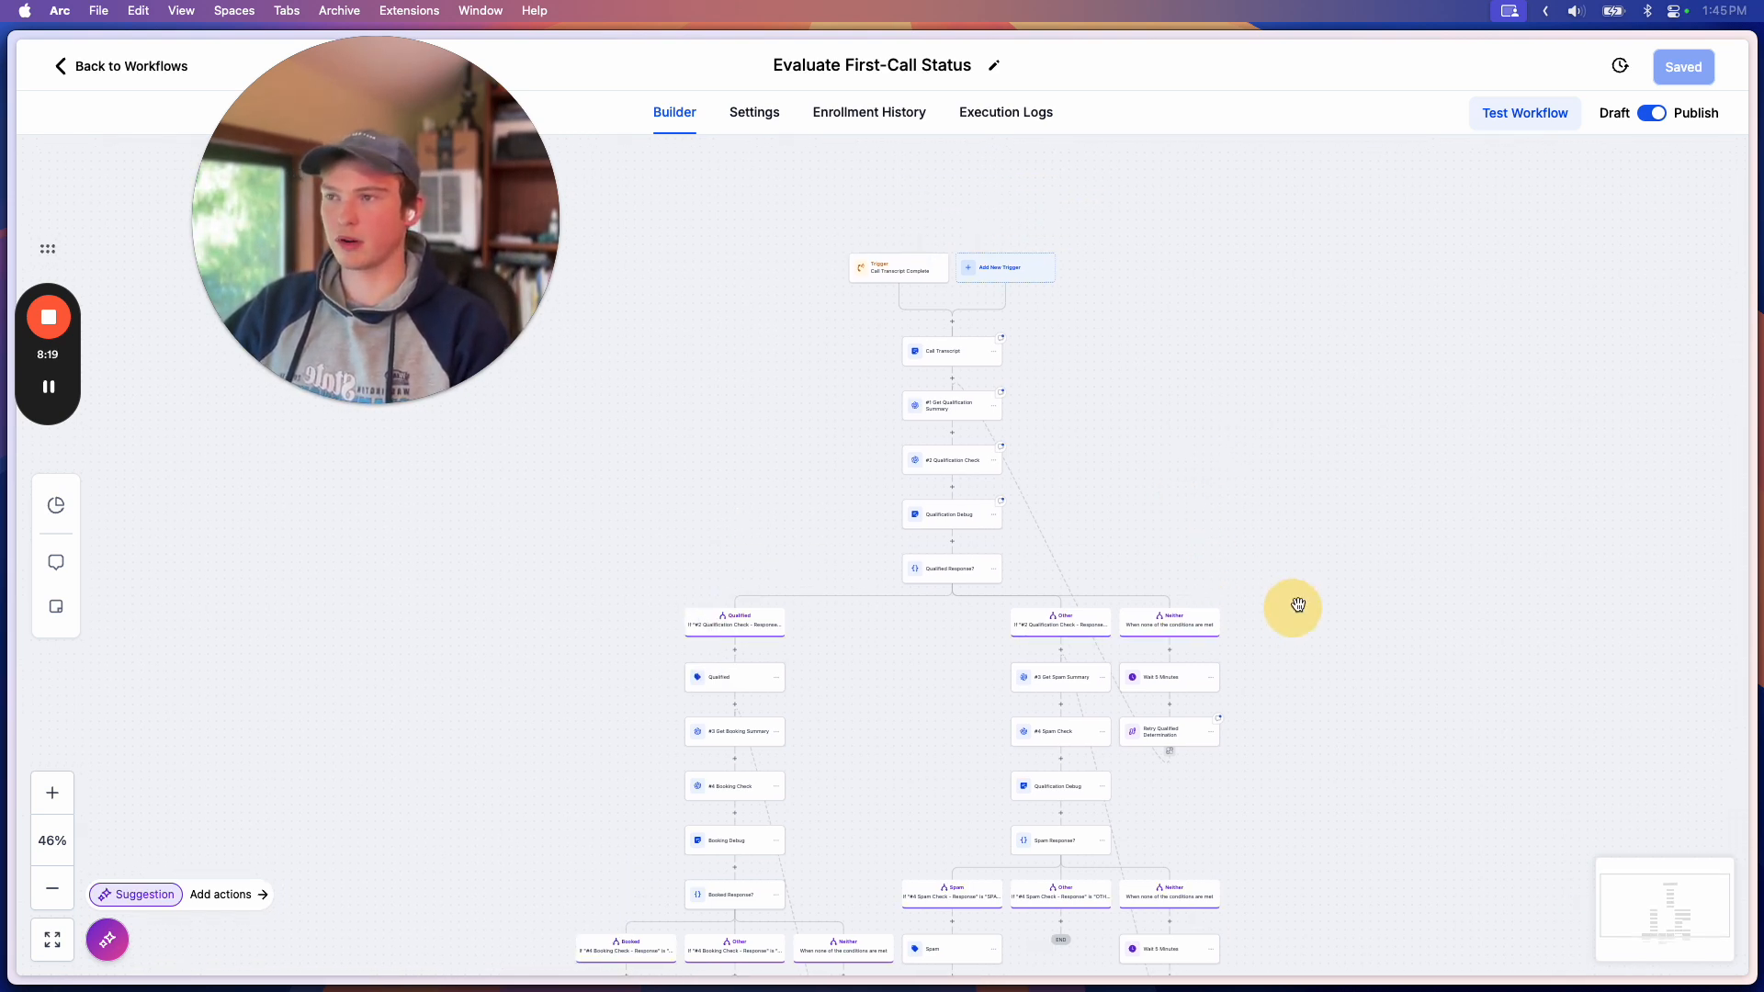